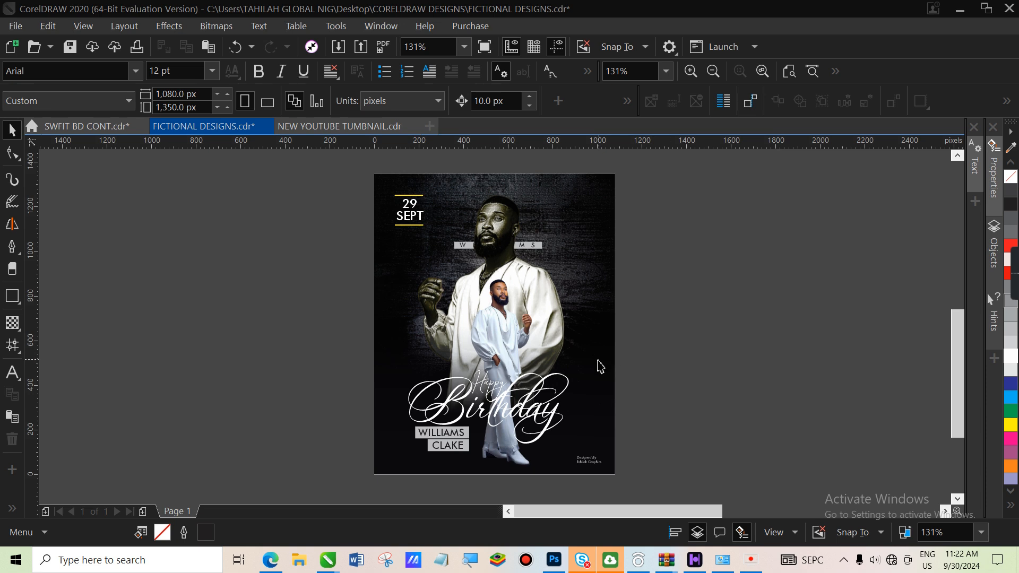
Delete the finished Happy Birthday flyer and restore it with Ctrl+Z, three times over
click(596, 373)
key(Delete)
key(ctrl+z)
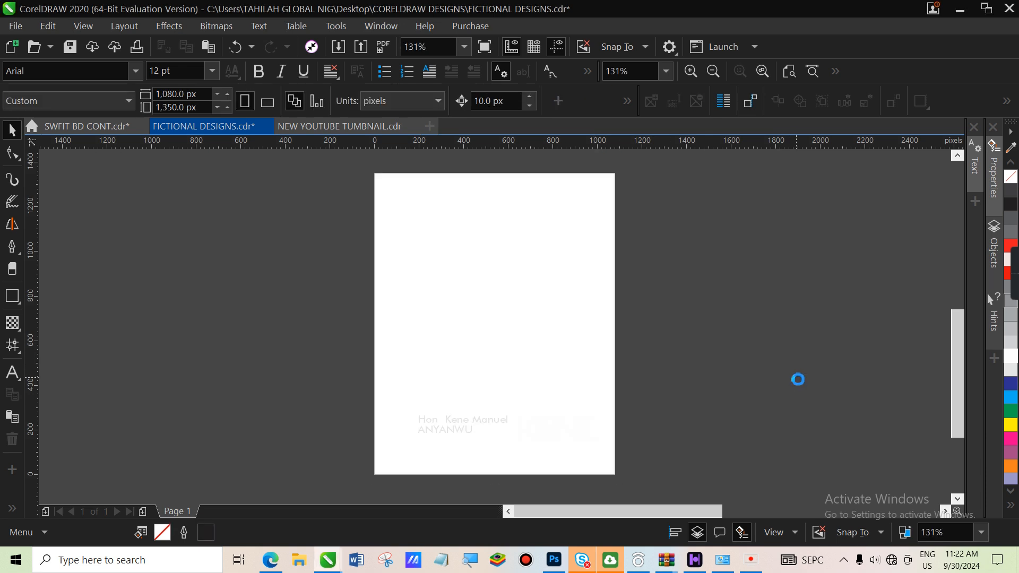
key(Delete)
key(ctrl+z)
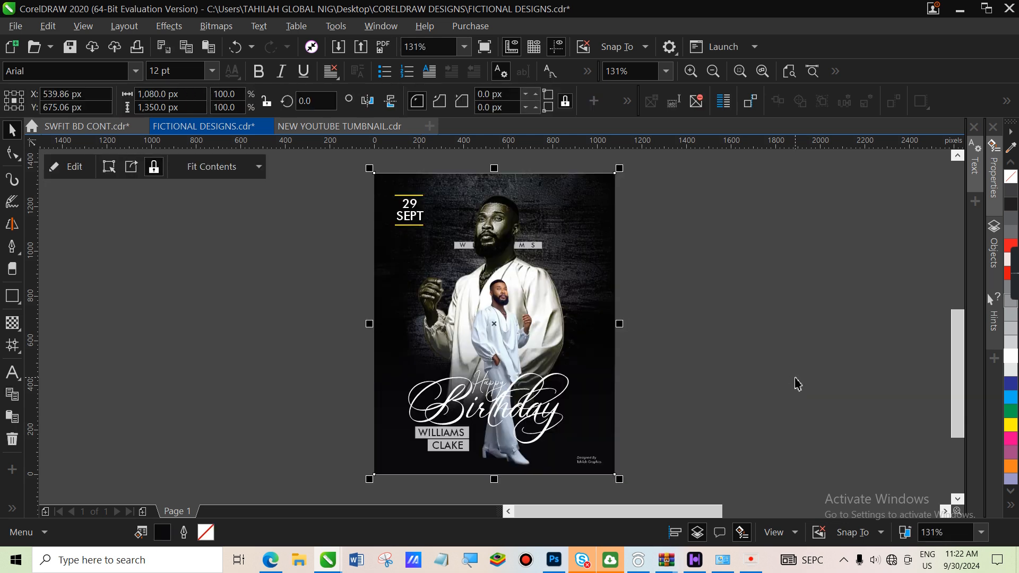
key(Delete)
key(ctrl+z)
click(13, 28)
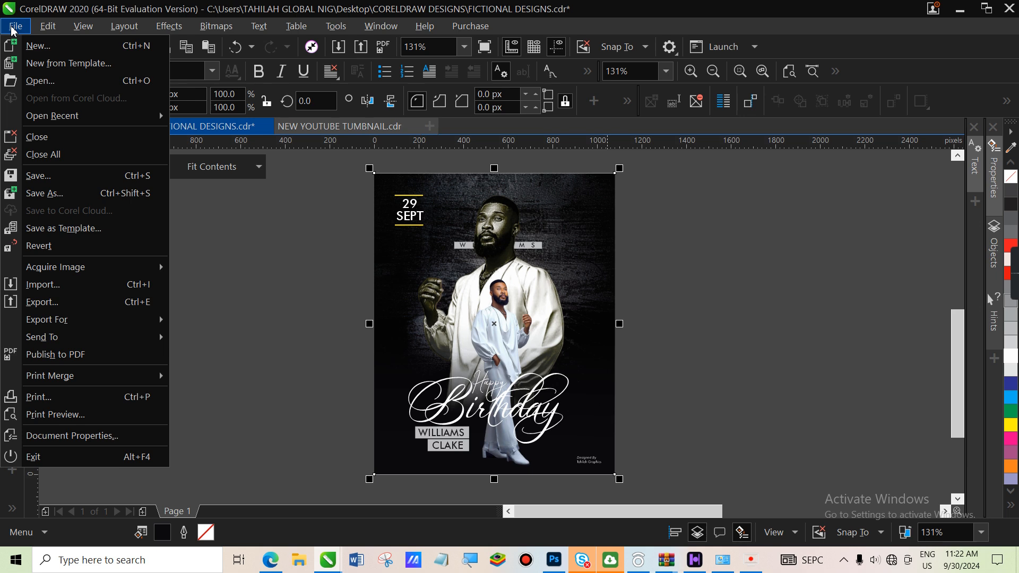
Create a new 1,080 × 1,350 px, 300 dpi document and zoom out around the page
click(42, 49)
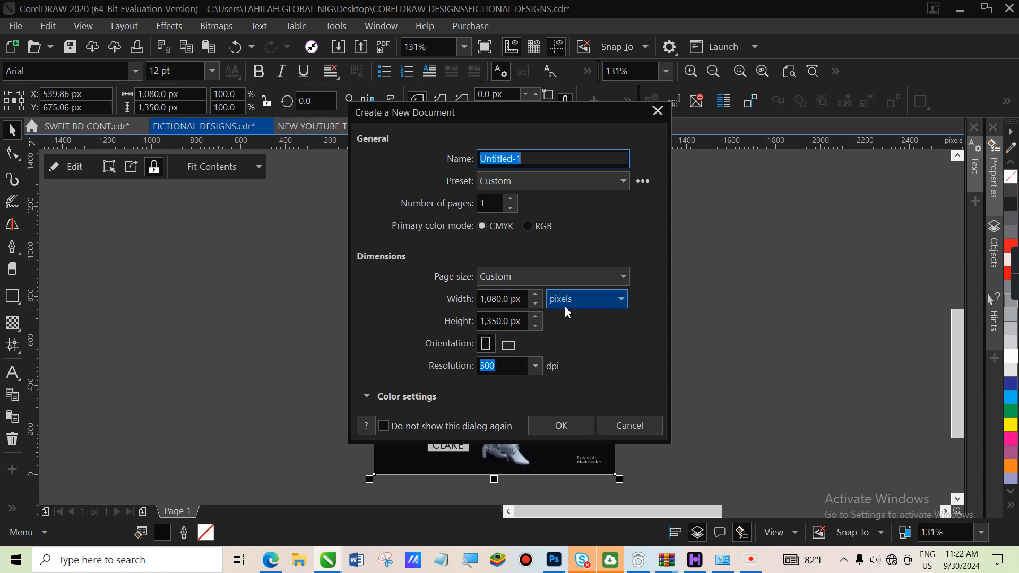
click(556, 431)
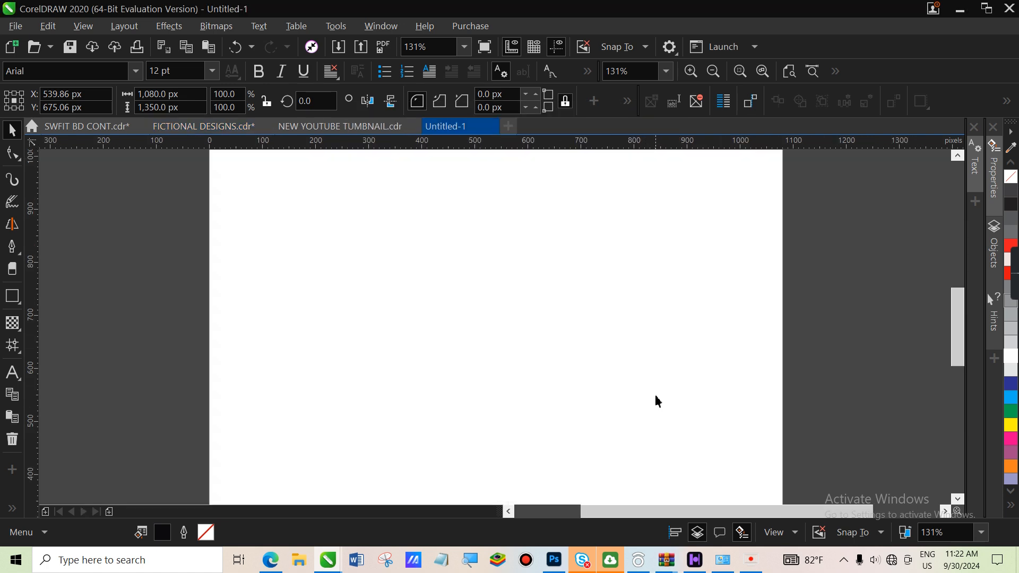
key(z)
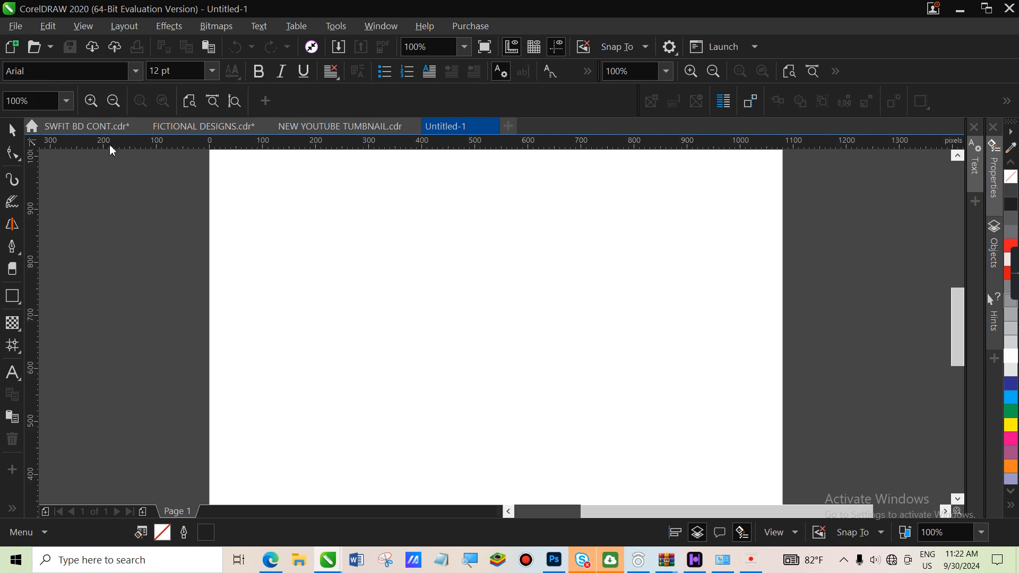
click(113, 101)
click(112, 101)
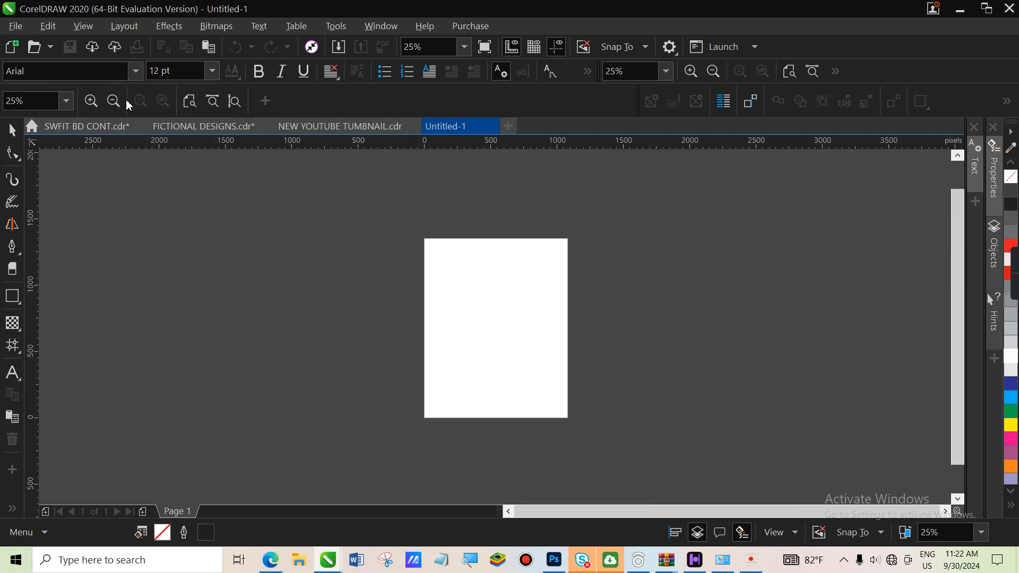
click(13, 131)
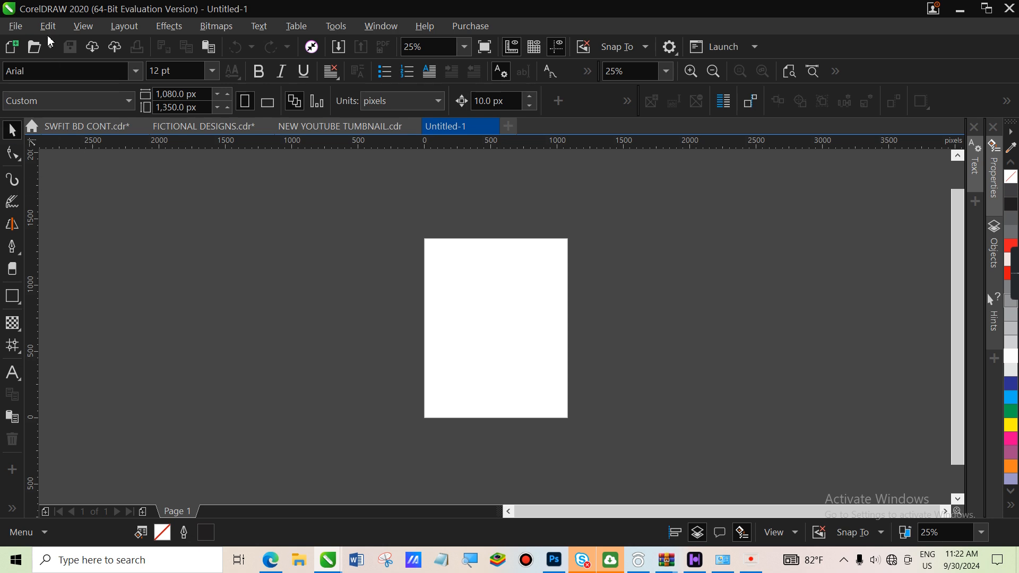
click(16, 27)
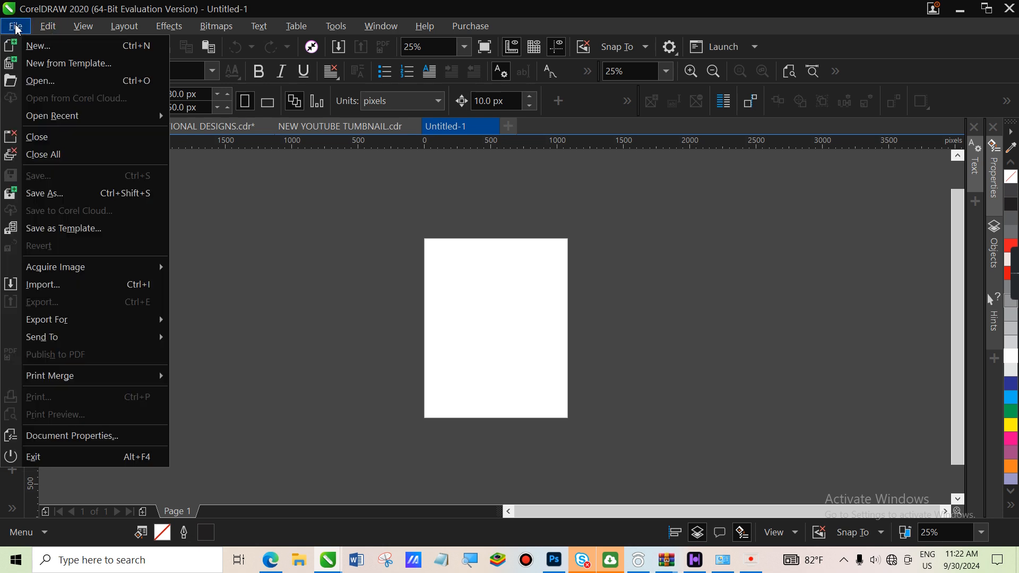
In the Import dialog, browse to Desktop > BIRTHDAY FLYER 01 RESOURCES > BIRTHDAY FLYER RESOURCES 02
click(43, 286)
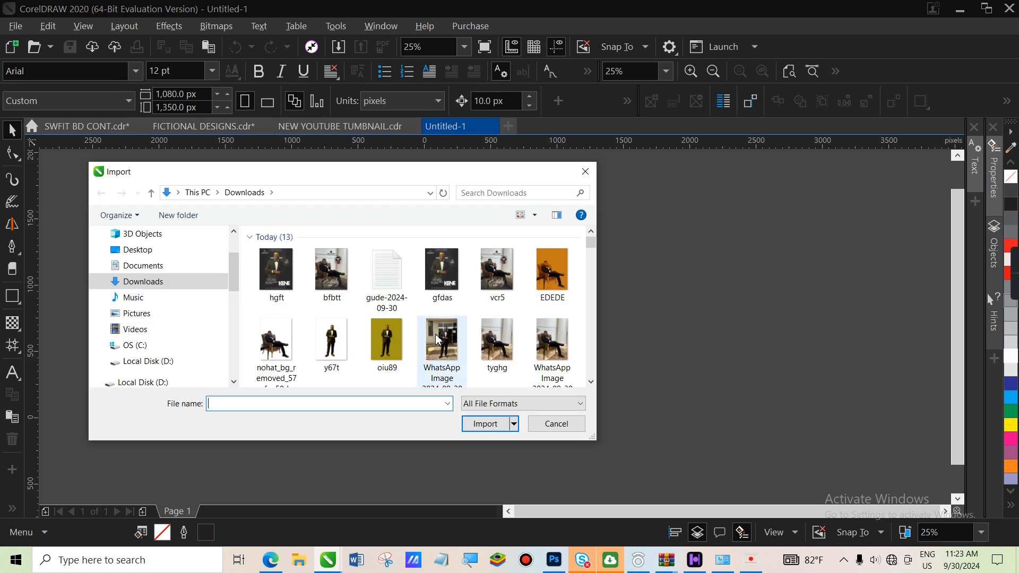
scroll(439, 340, down, 6)
scroll(436, 337, up, 6)
click(160, 254)
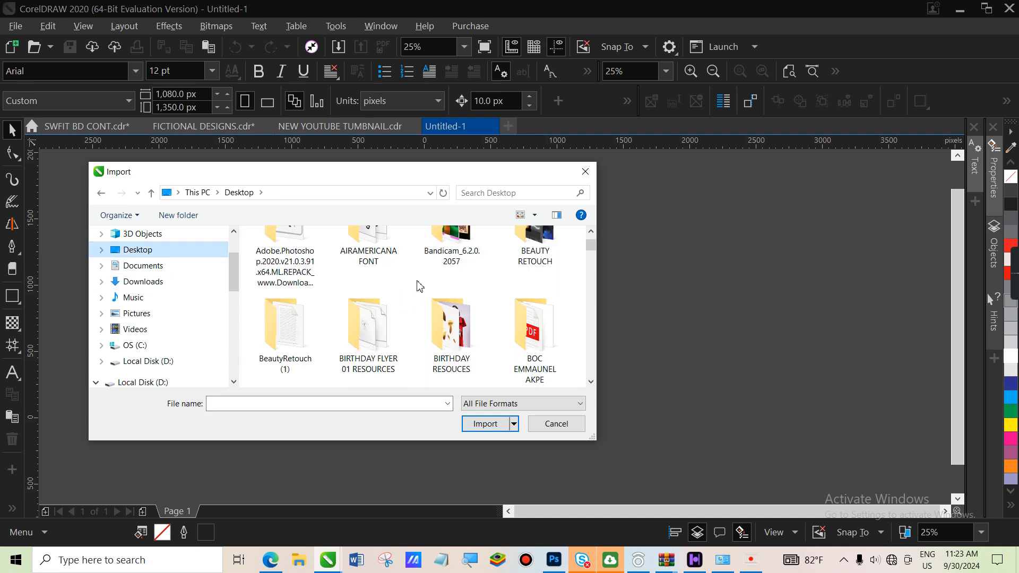
double_click(354, 340)
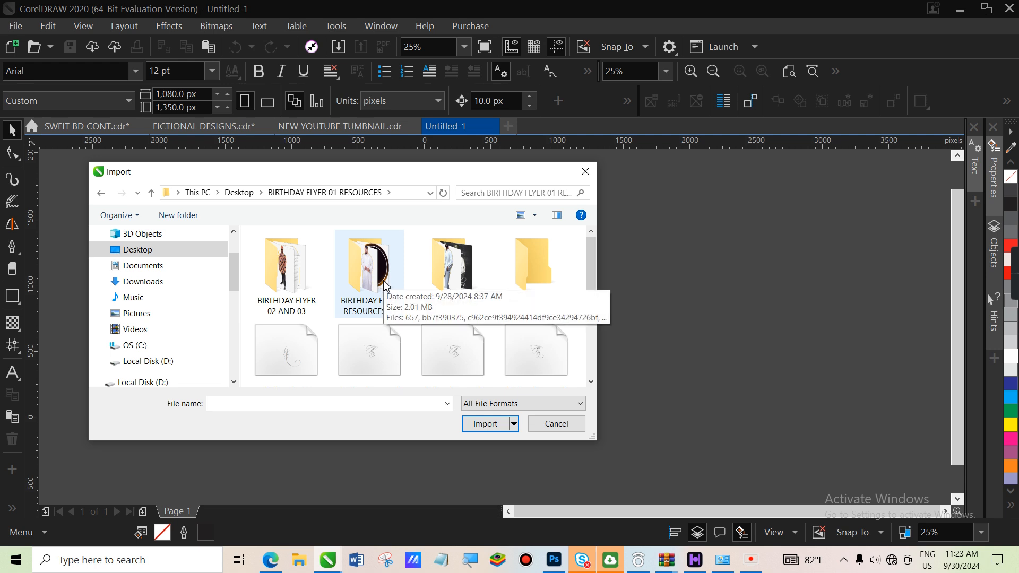
double_click(369, 265)
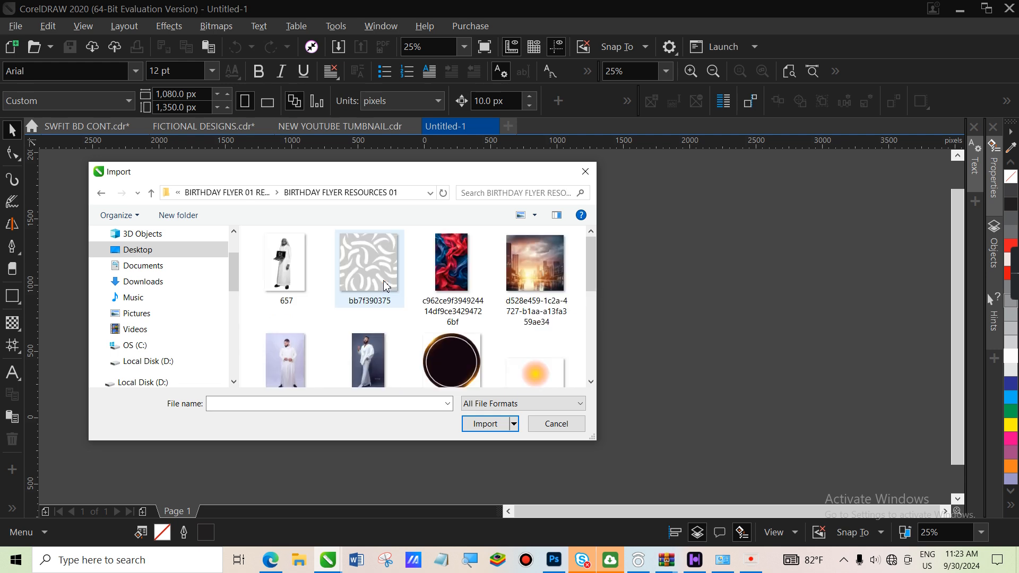
scroll(386, 287, down, 3)
scroll(386, 287, up, 3)
scroll(386, 287, down, 5)
scroll(386, 287, up, 3)
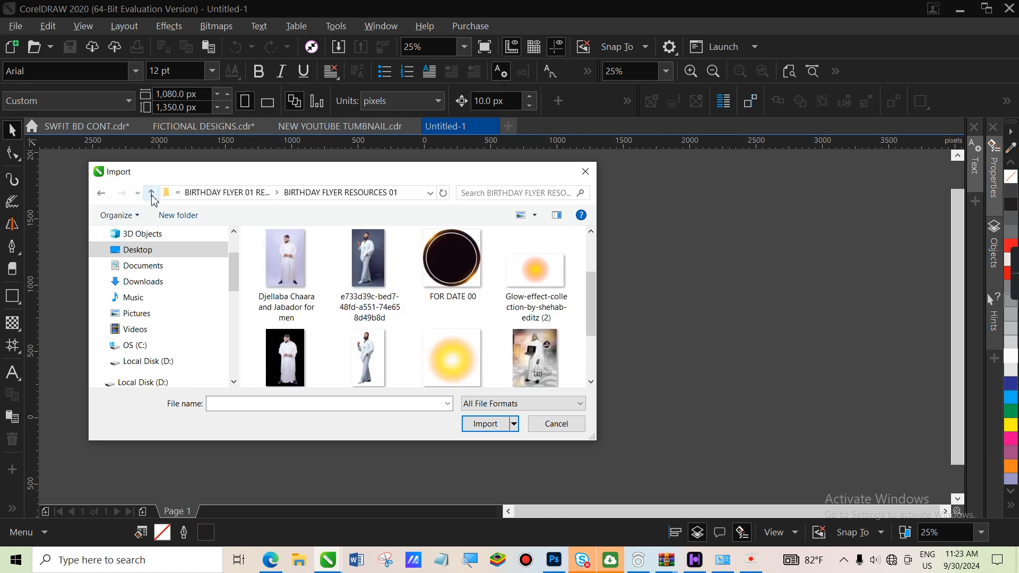
click(151, 194)
double_click(486, 264)
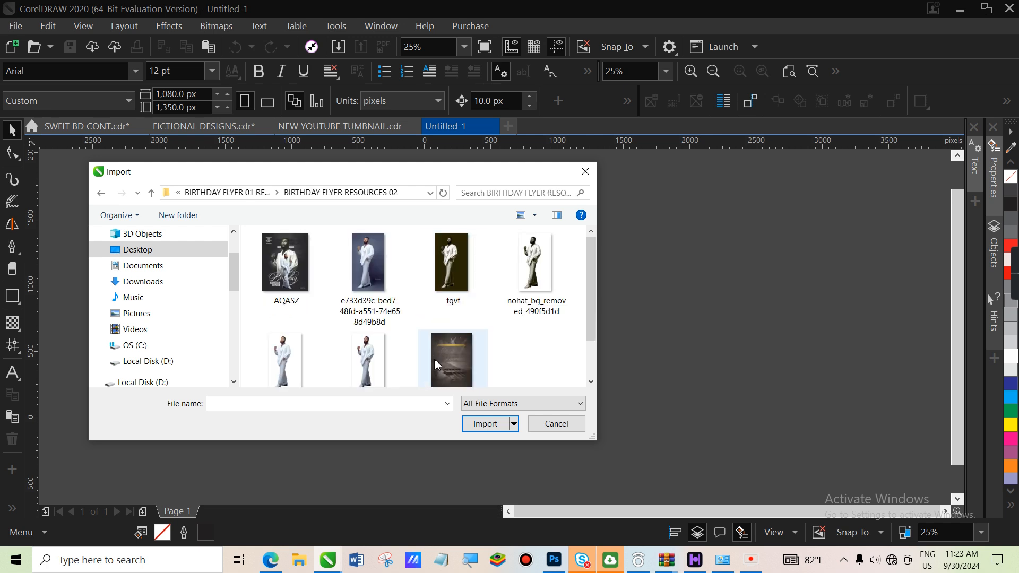
Import the nohat_bg_removed_490f5d1d and r45tr cut-outs plus the dark background image
click(534, 278)
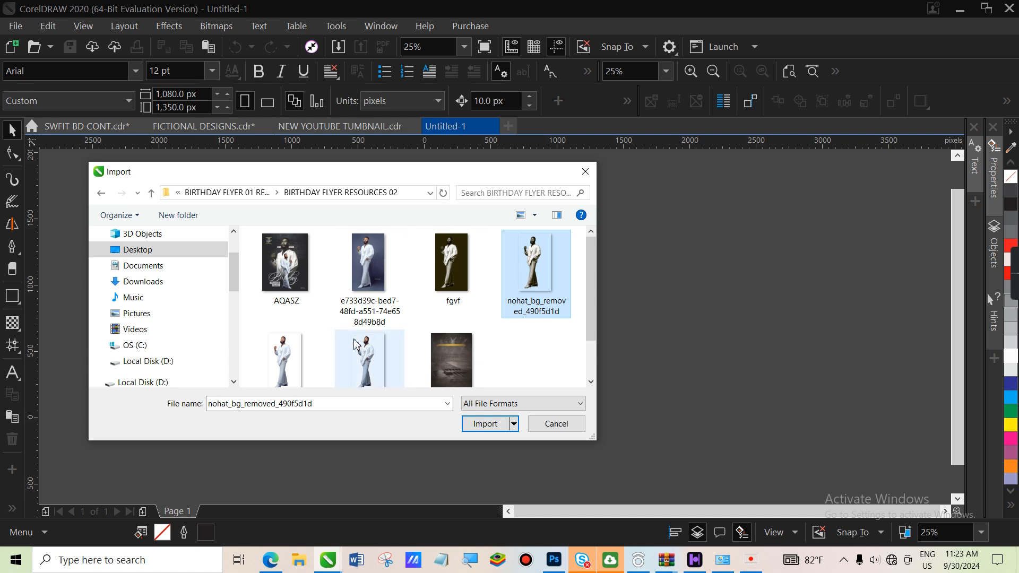
drag(593, 309, 596, 329)
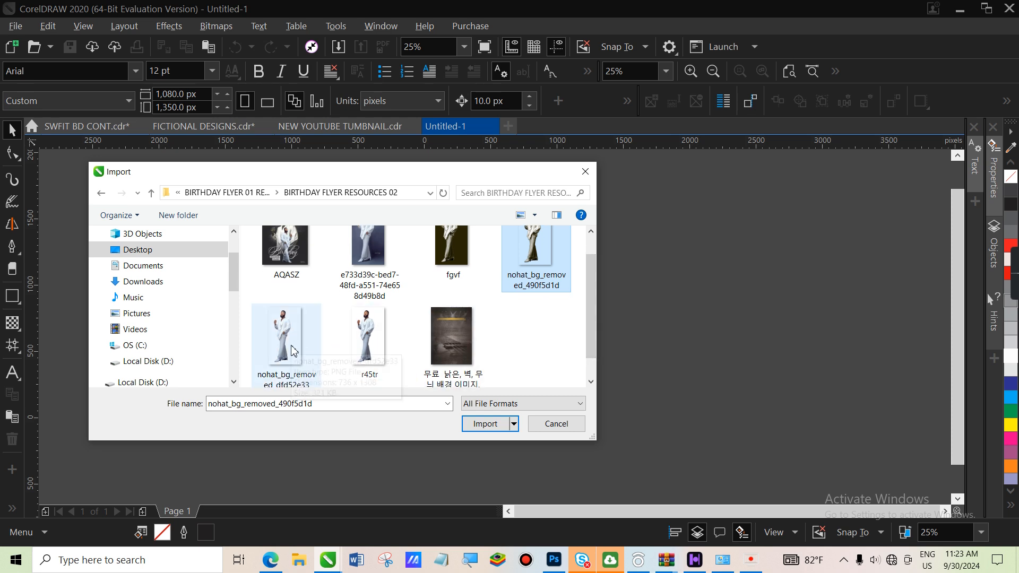
ctrl+click(375, 348)
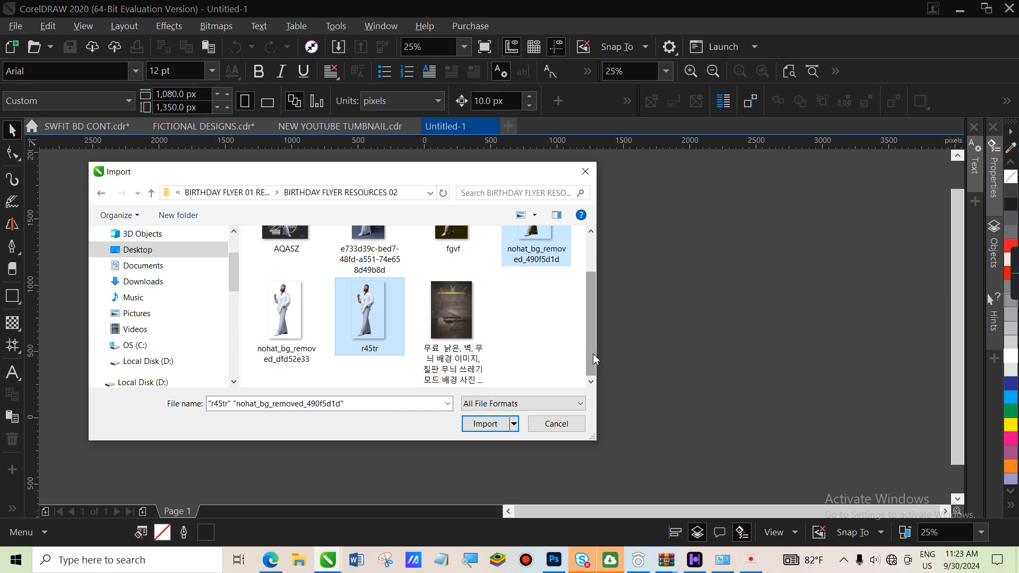
drag(595, 336, 594, 315)
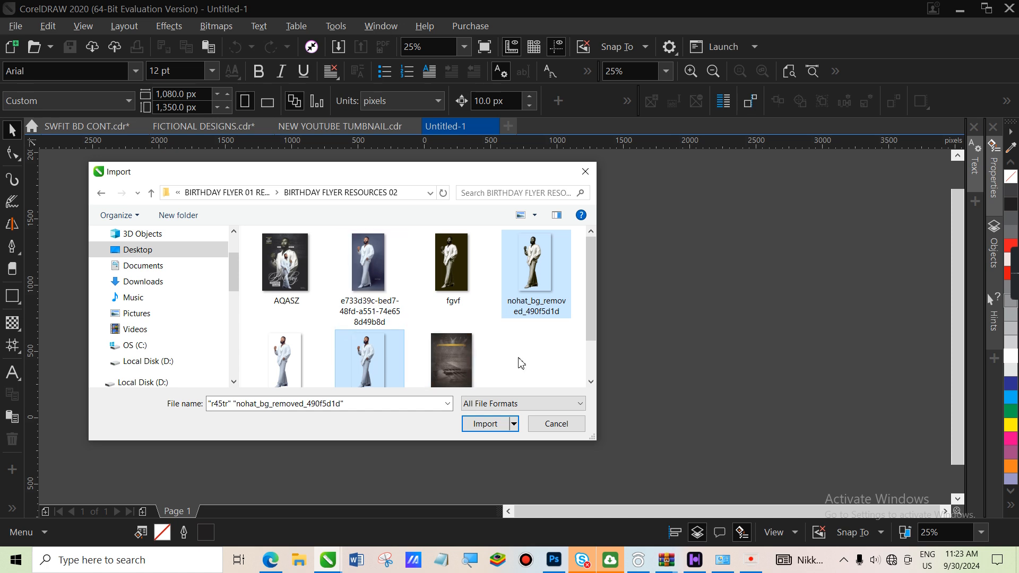
ctrl+click(451, 361)
click(484, 425)
Place the two cut-out figures and the background image beside the page
drag(177, 196, 353, 473)
drag(336, 217, 464, 391)
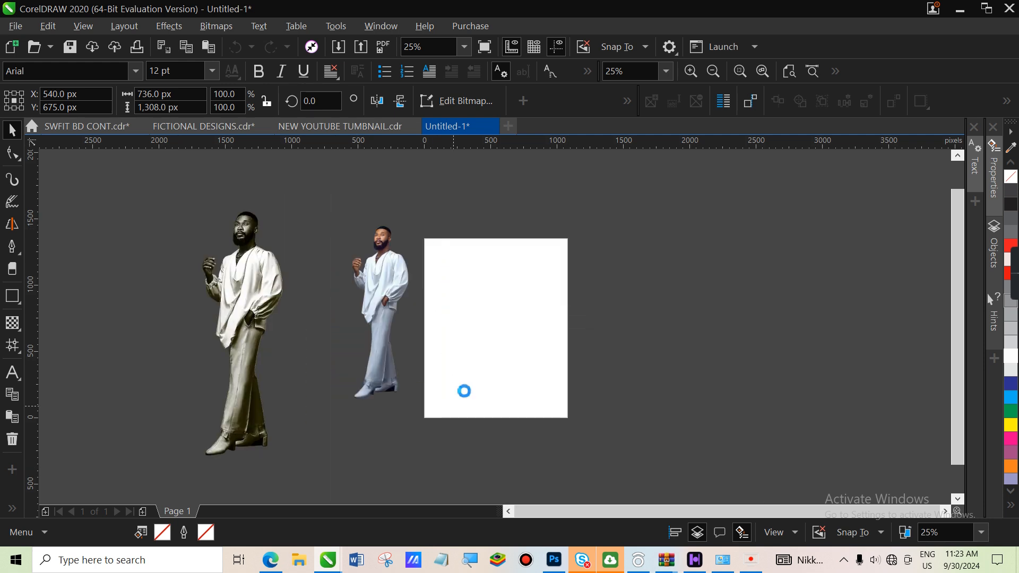
drag(569, 189, 699, 370)
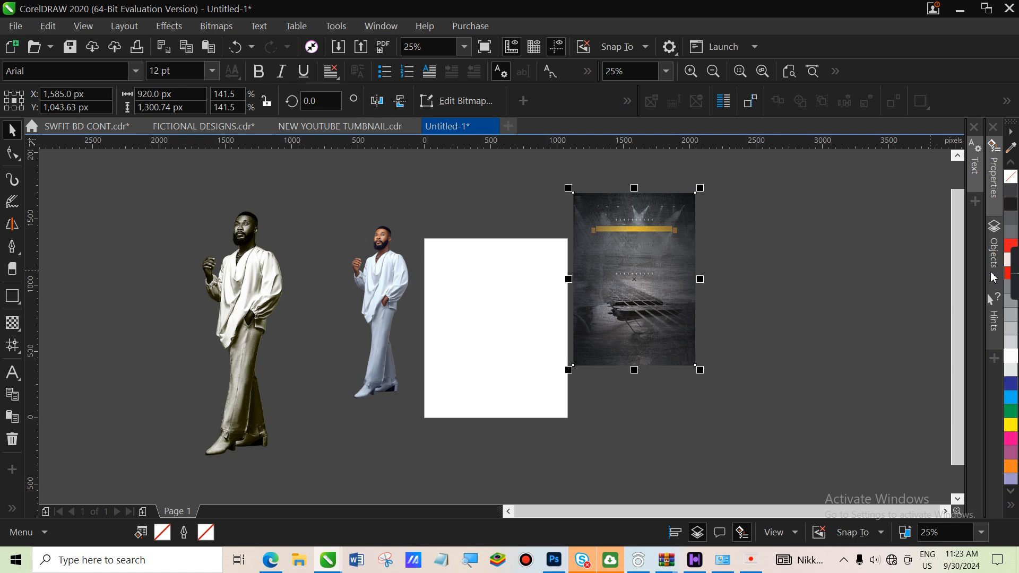
Add a page-sized 1,080 × 1,350 px rectangle with no outline
click(490, 376)
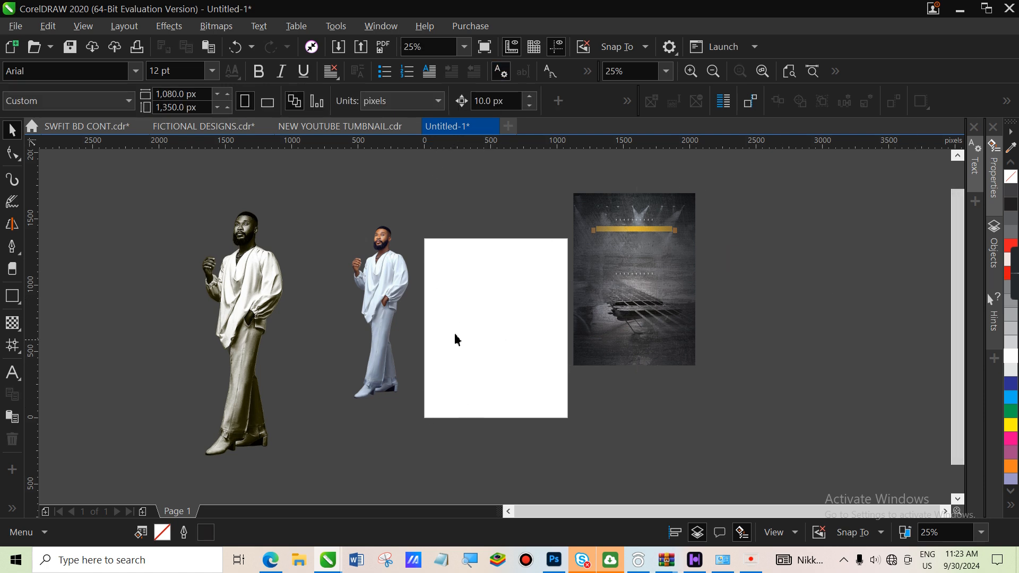
double_click(13, 303)
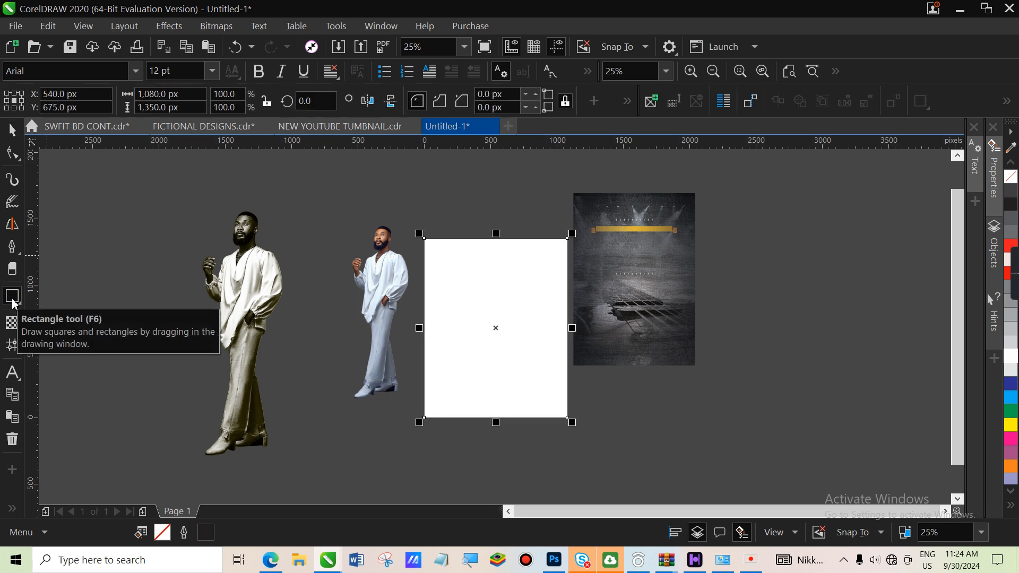
right_click(1012, 178)
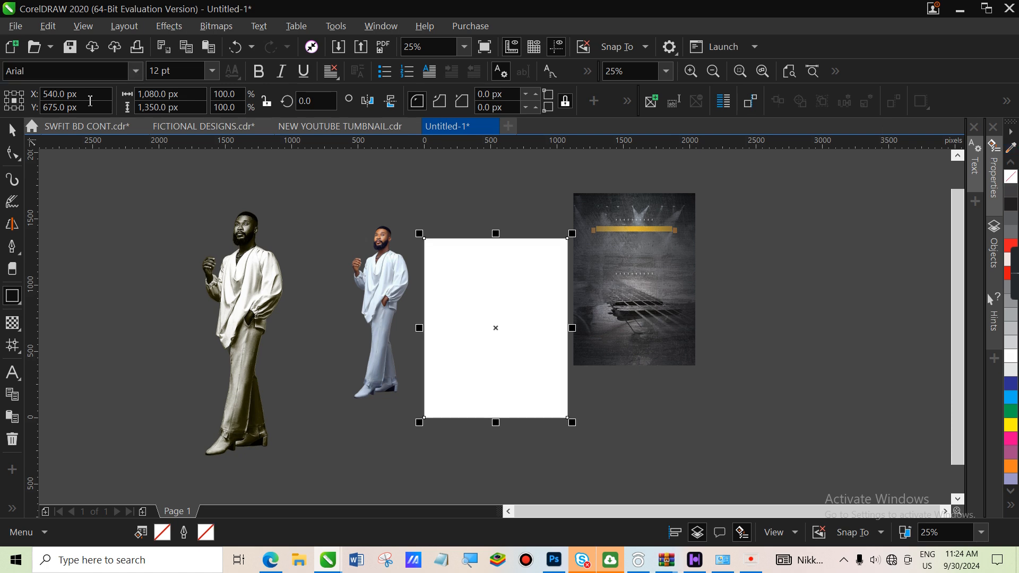
Move the dark background image farther to the right of the page
click(12, 130)
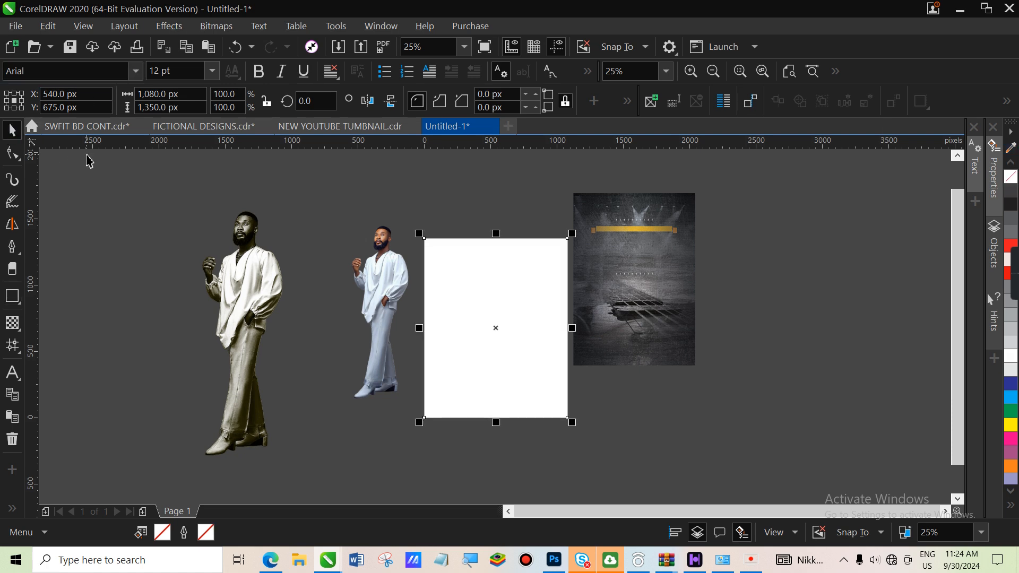
click(680, 324)
drag(675, 308, 764, 335)
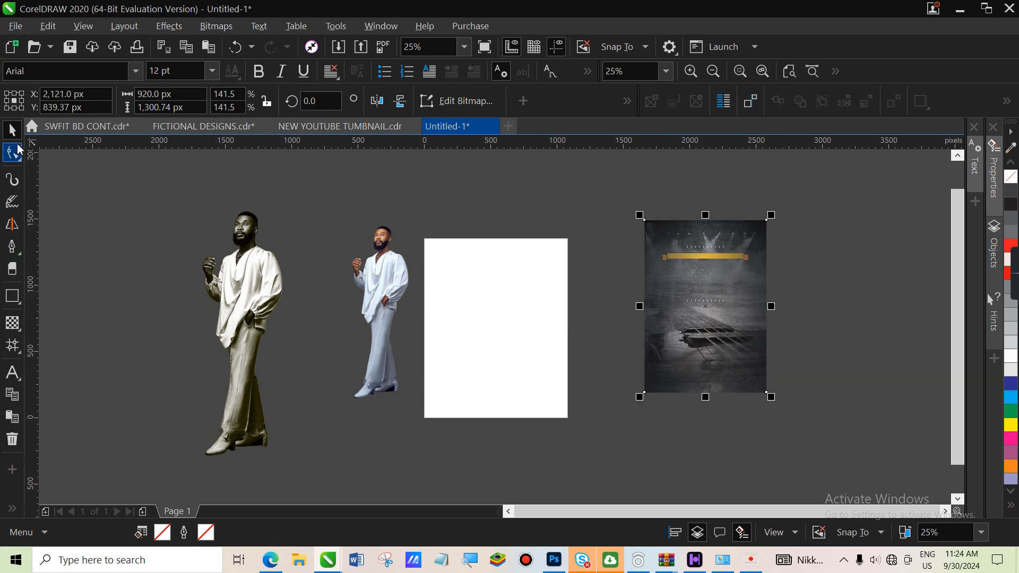
Crop the background image's top edge downward using its corner nodes
click(13, 154)
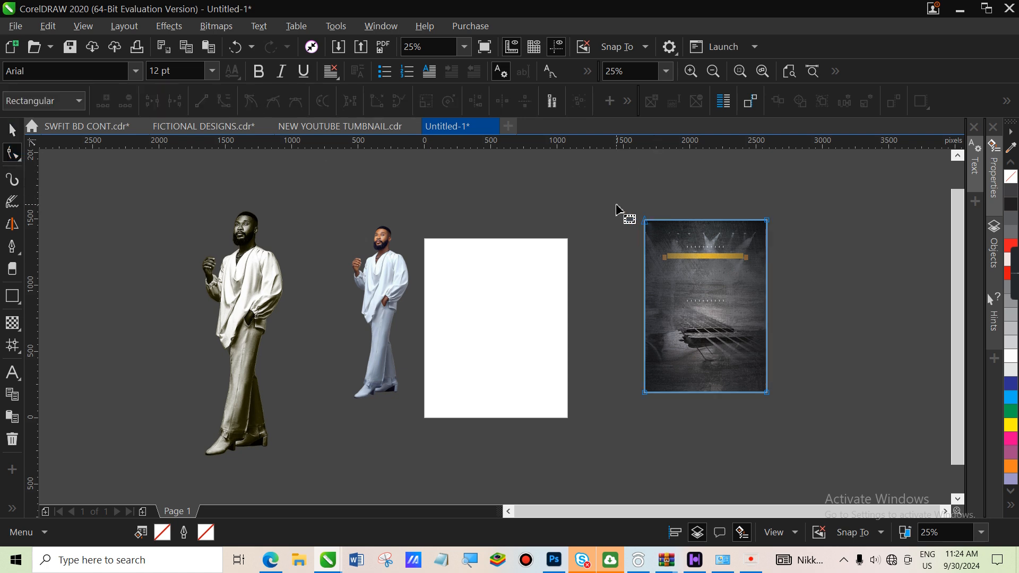
drag(616, 209, 803, 256)
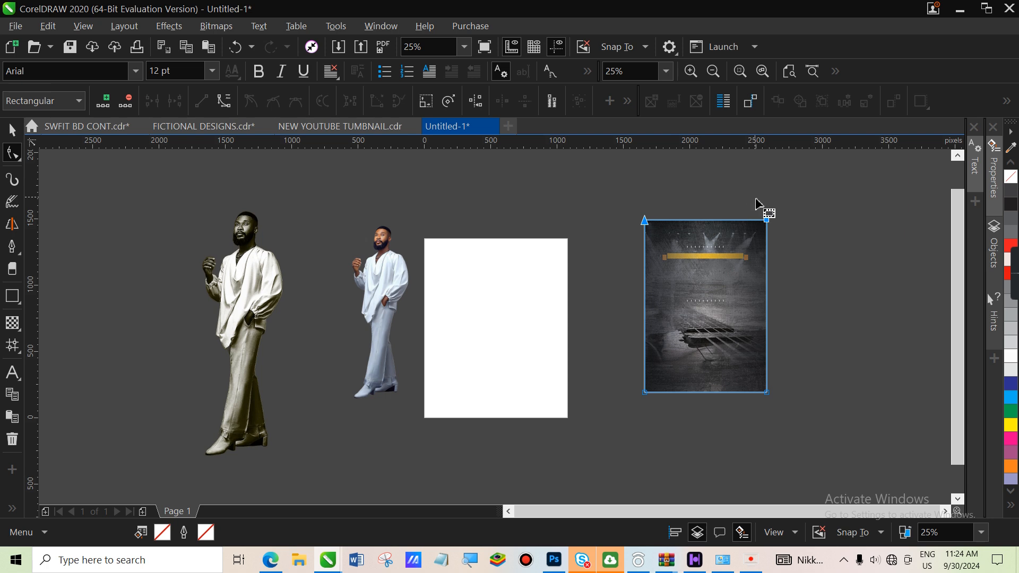
drag(766, 220, 768, 265)
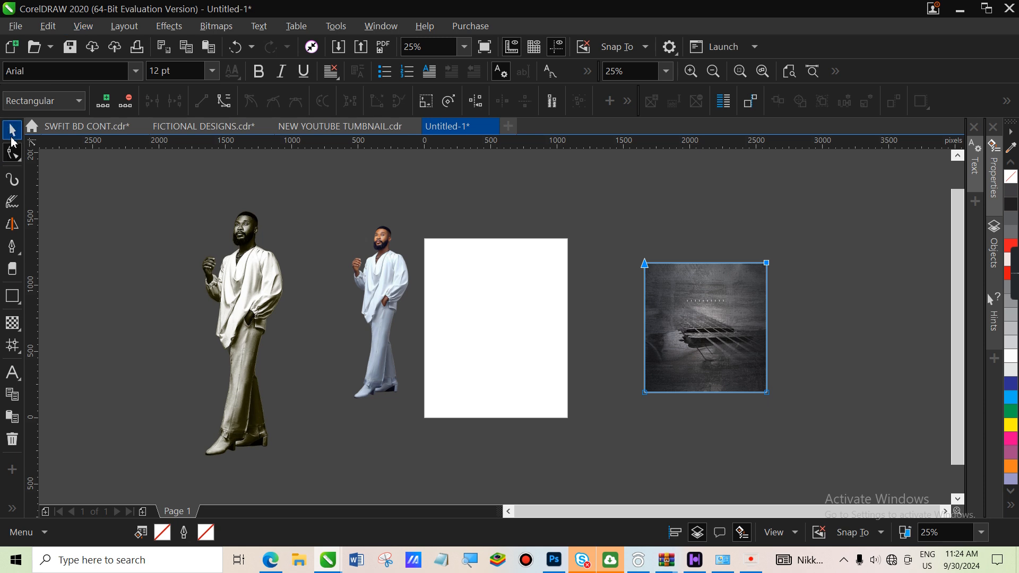
Apply a linear transparency that fades the texture out toward its bottom
click(13, 130)
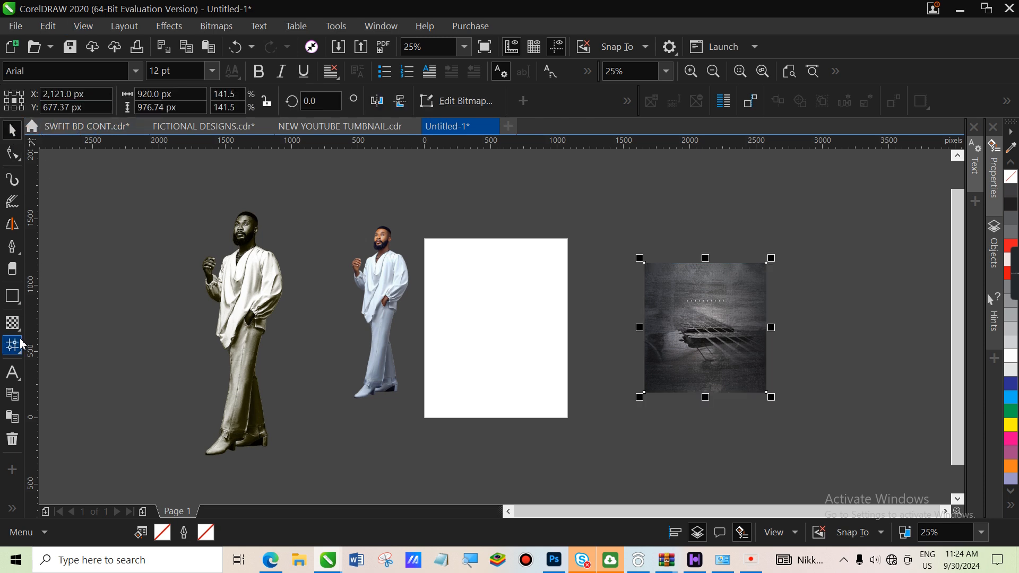
click(12, 324)
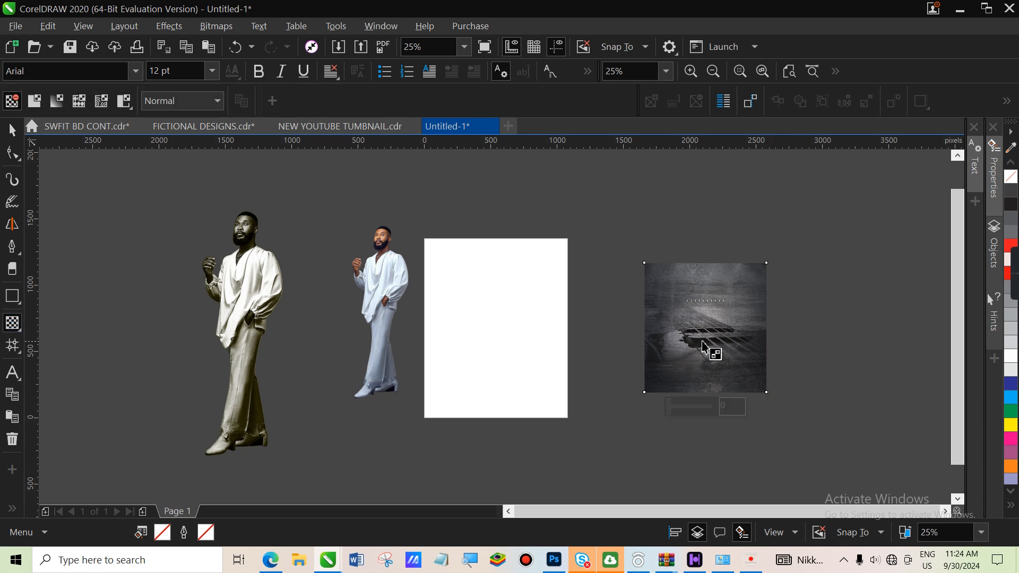
drag(701, 329, 706, 377)
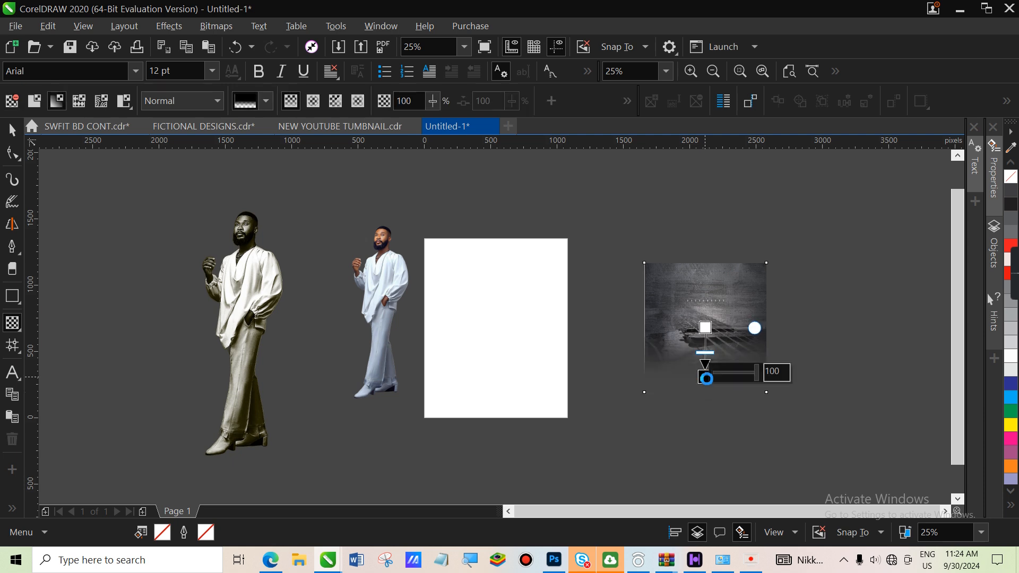
drag(706, 328, 705, 316)
drag(707, 377, 708, 366)
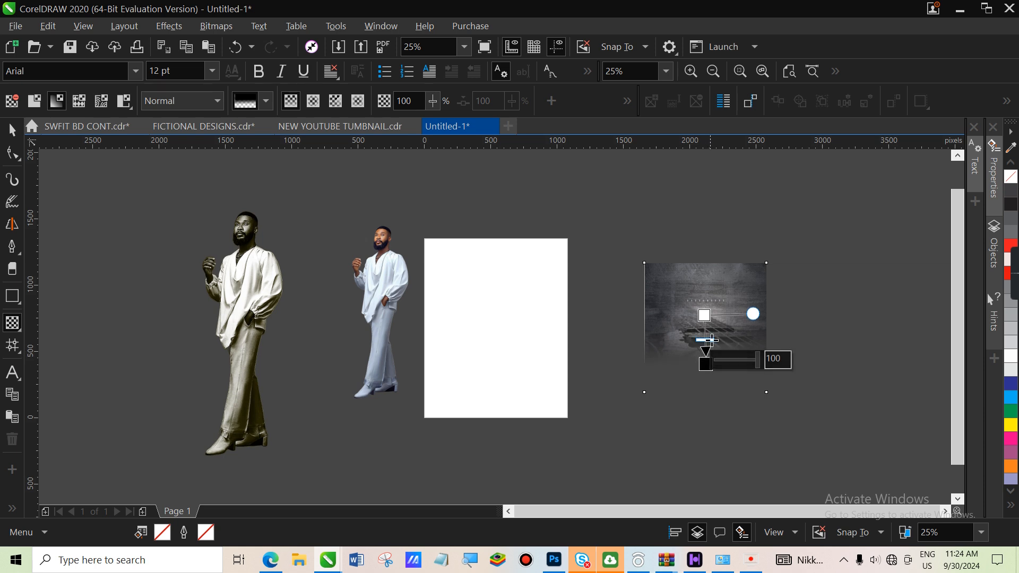
Convert the faded texture into a single bitmap
click(225, 30)
click(254, 44)
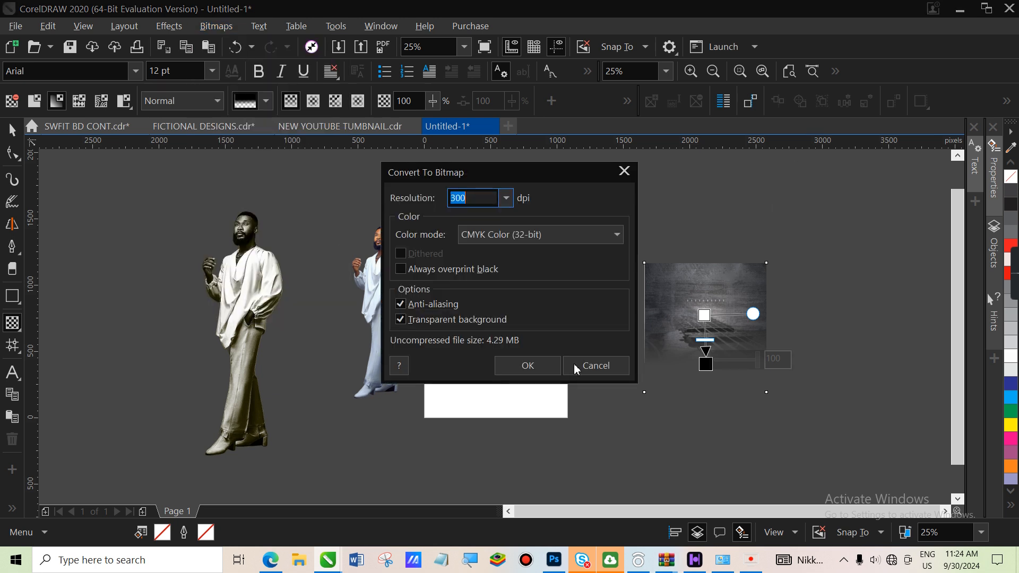
click(553, 374)
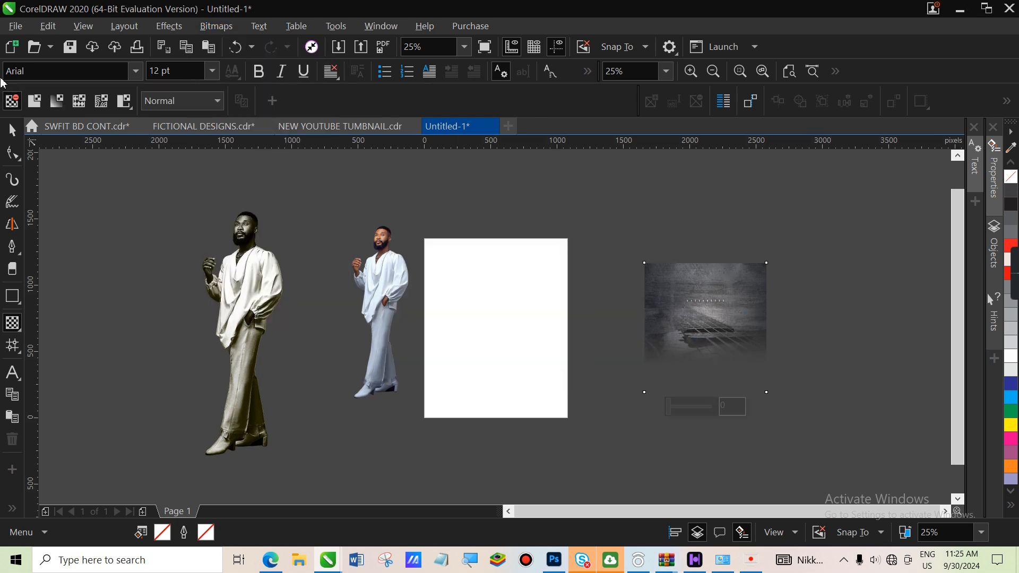
click(11, 130)
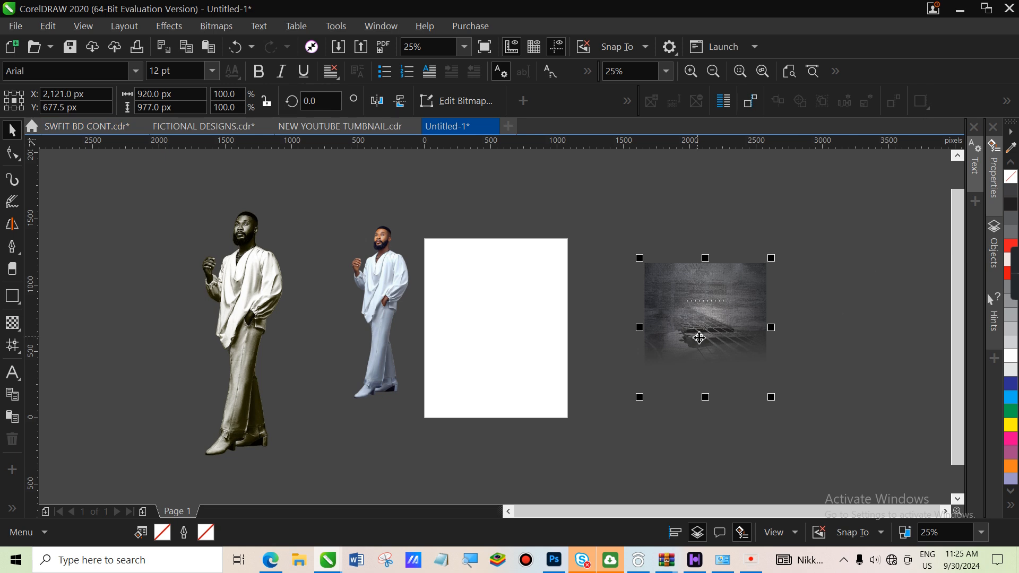
PowerClip the texture bitmap inside the white page rectangle
right_click(698, 339)
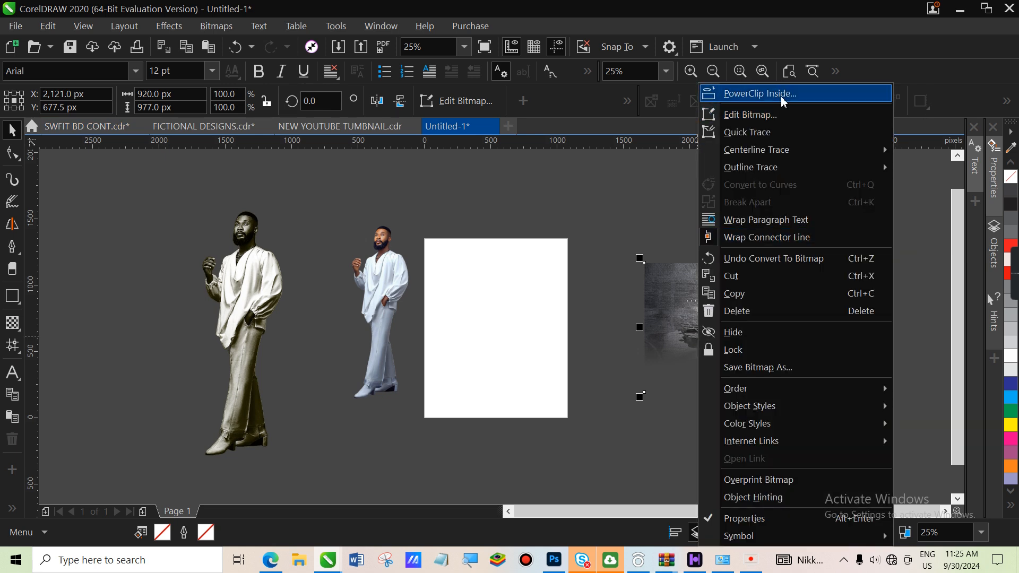
click(783, 100)
click(470, 314)
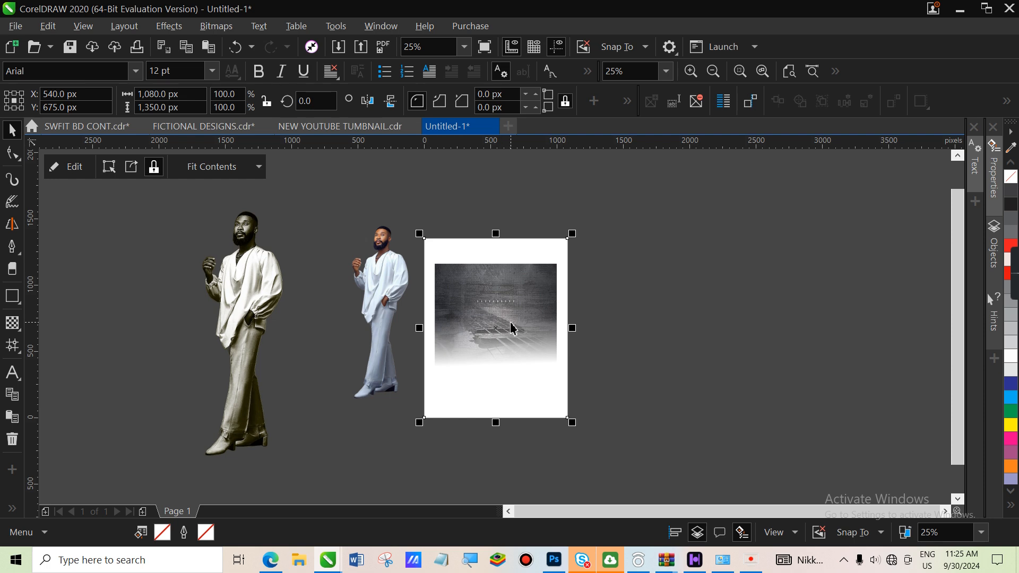
Enlarge the clipped texture to 1,253.3 × 1,330.95 px and shift it up over the page
alt+click(512, 325)
drag(563, 258, 591, 205)
drag(431, 397, 412, 417)
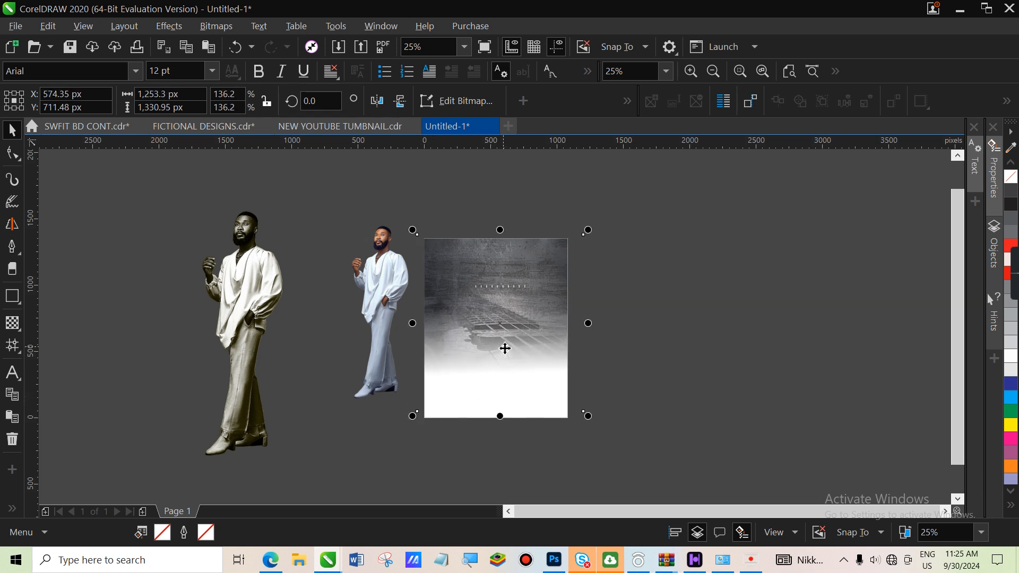
drag(503, 348, 503, 339)
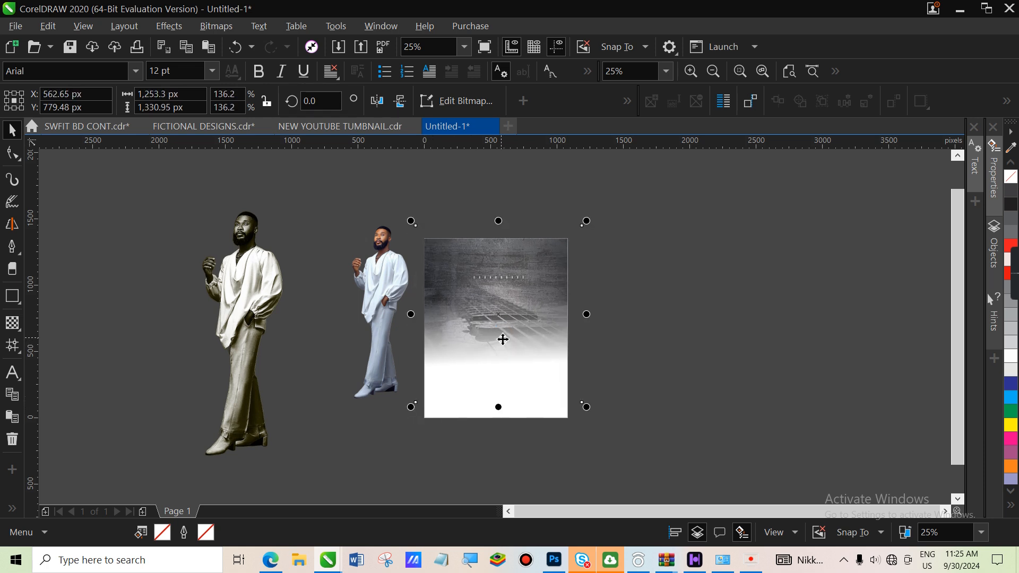
click(503, 339)
Set the clipped texture's brightness to -28 with Brightness/Contrast/Intensity
click(503, 340)
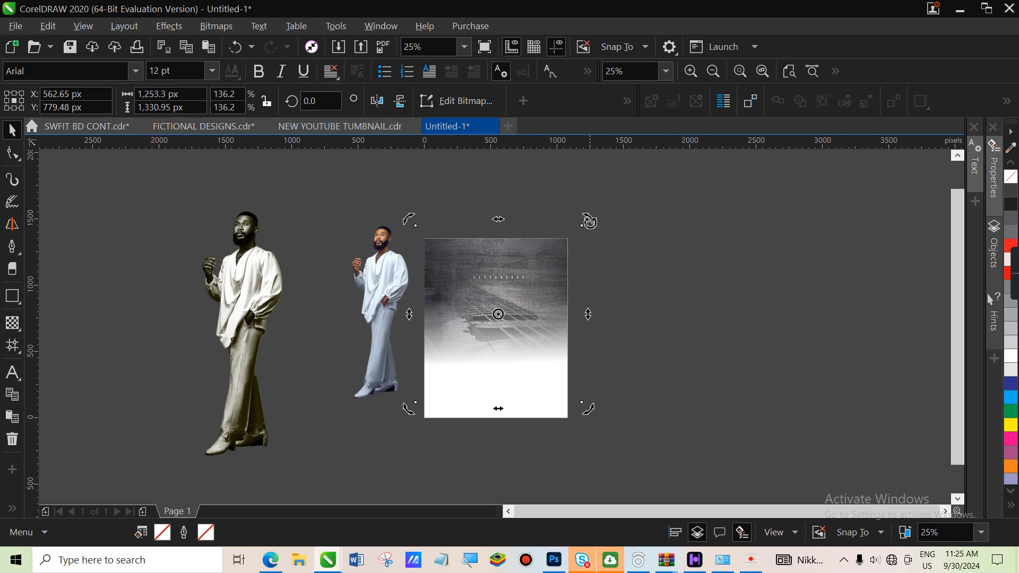
click(547, 321)
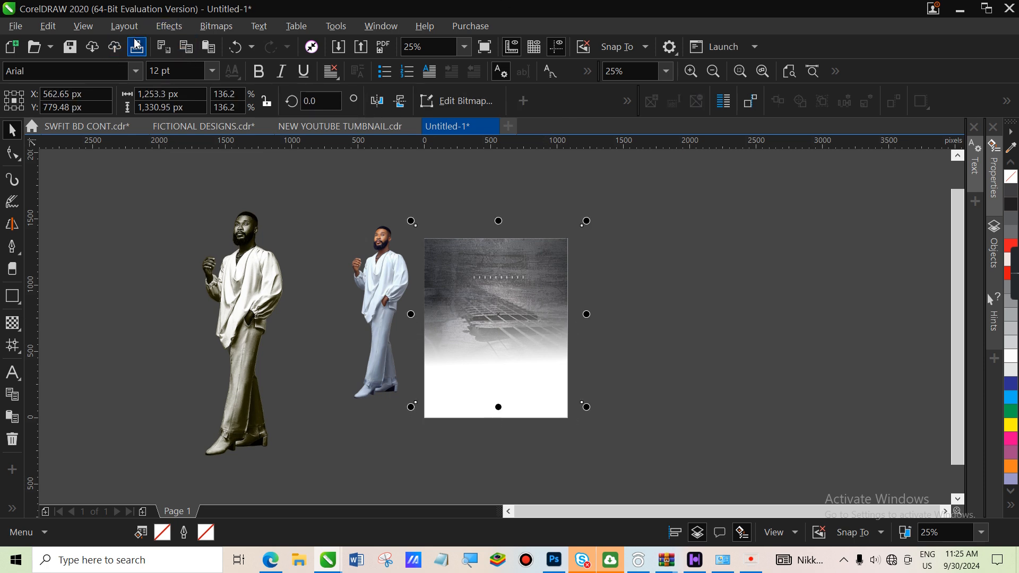
click(167, 28)
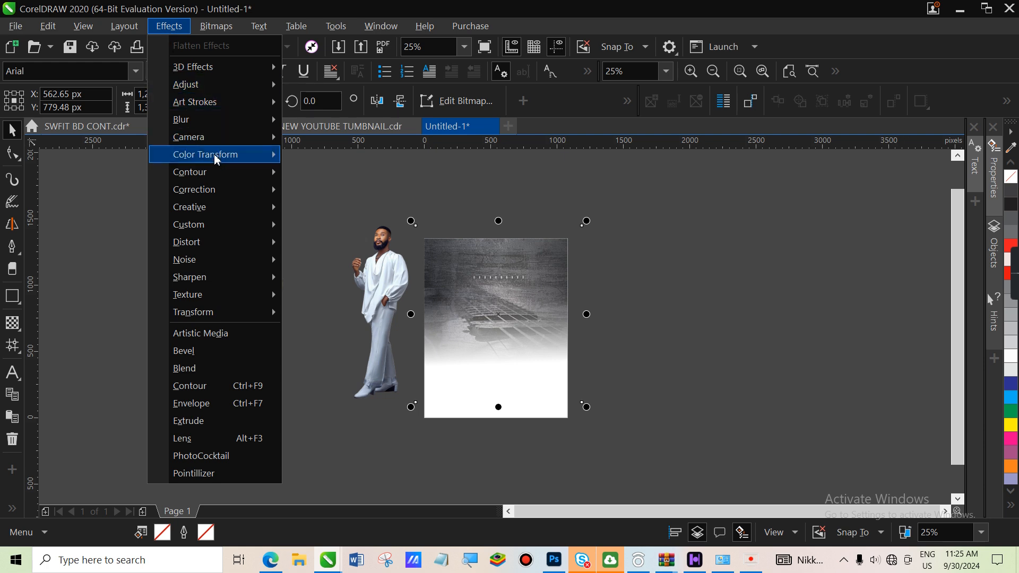
mouse_move(212, 179)
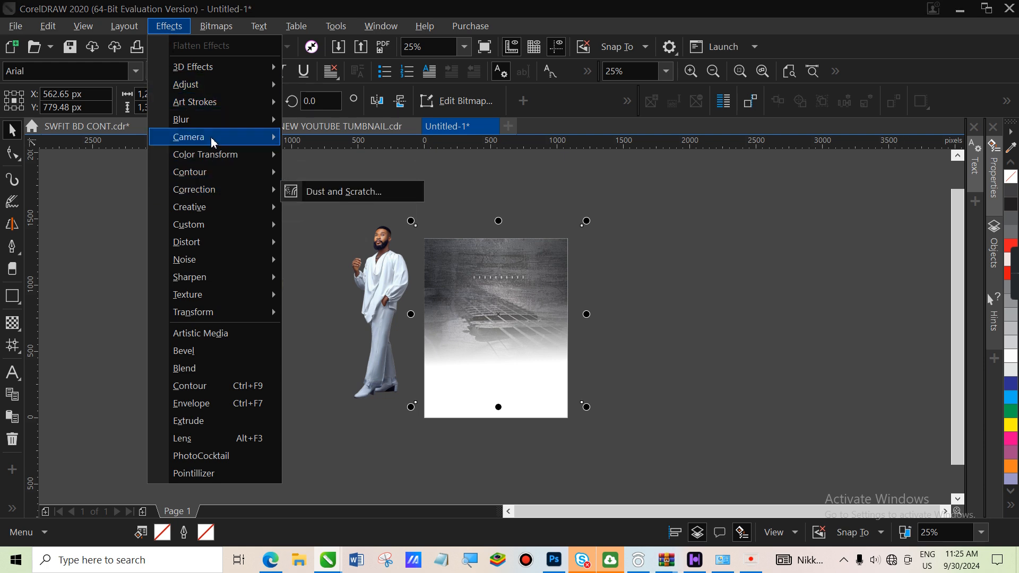
mouse_move(230, 85)
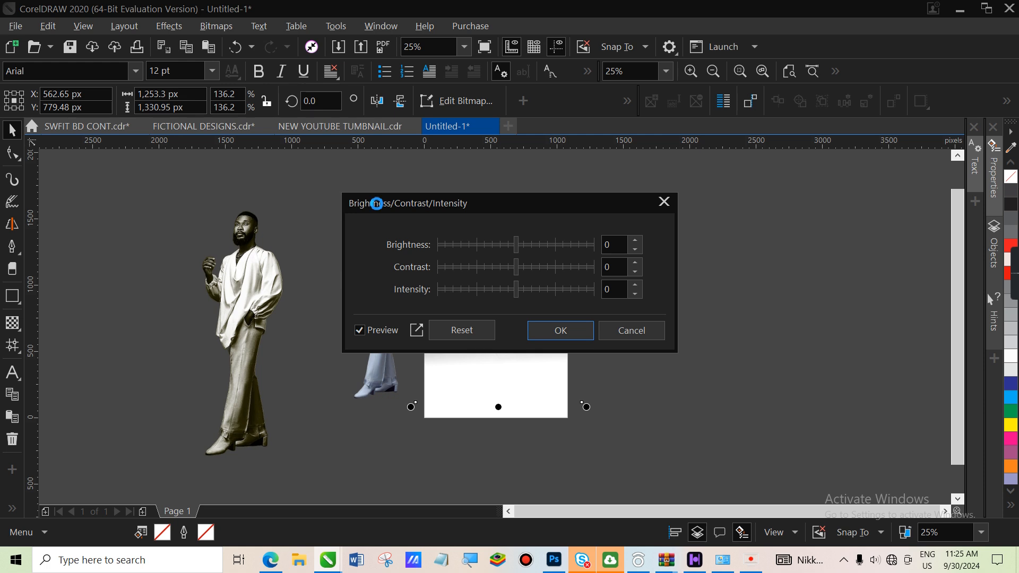
drag(528, 201, 805, 199)
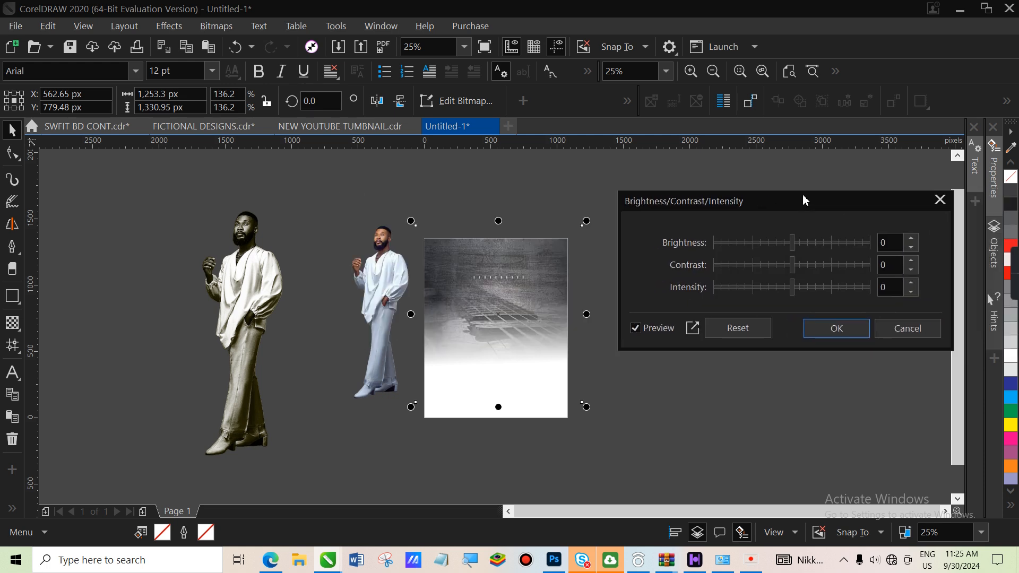
click(769, 245)
click(779, 245)
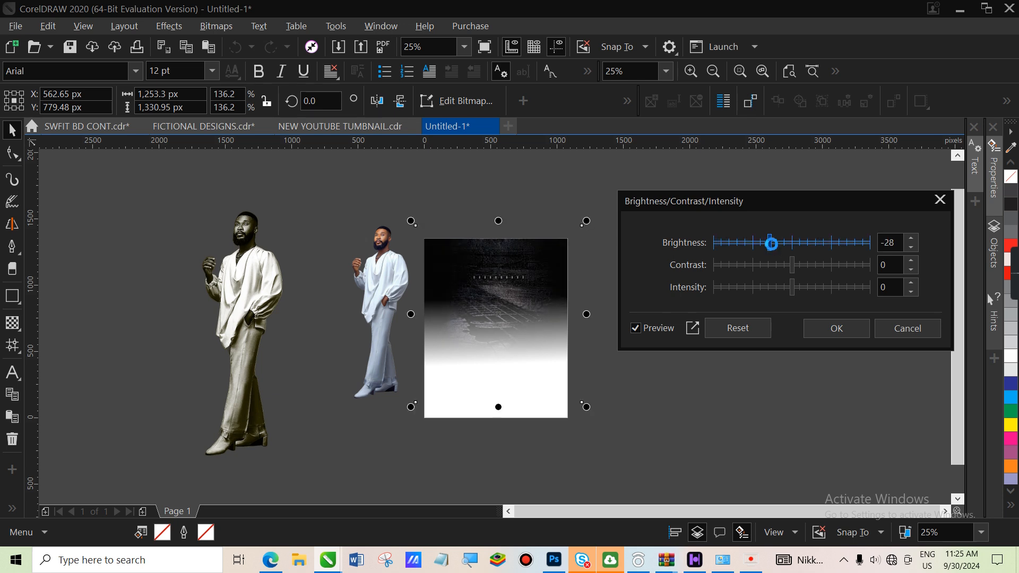
click(846, 333)
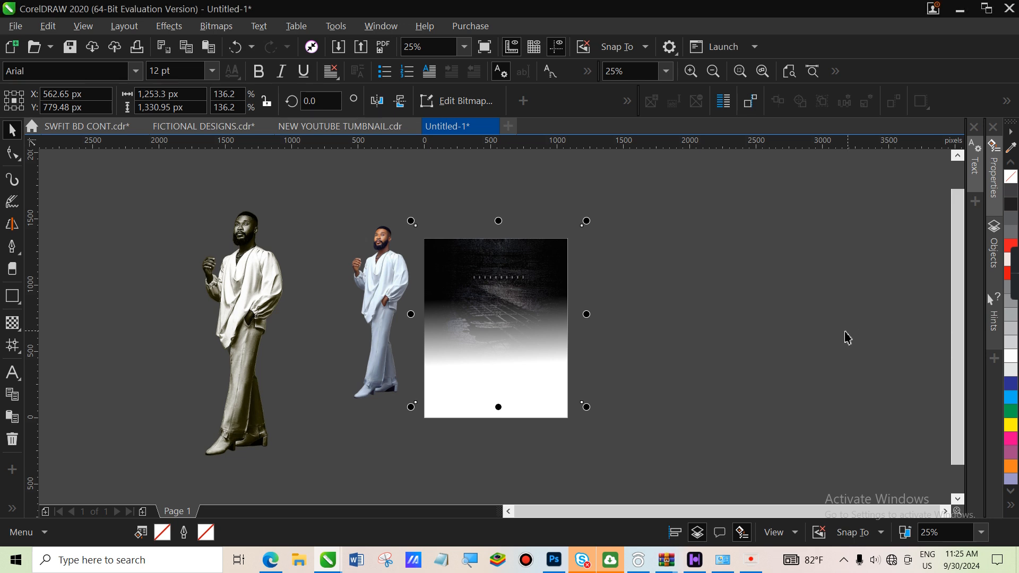
click(132, 310)
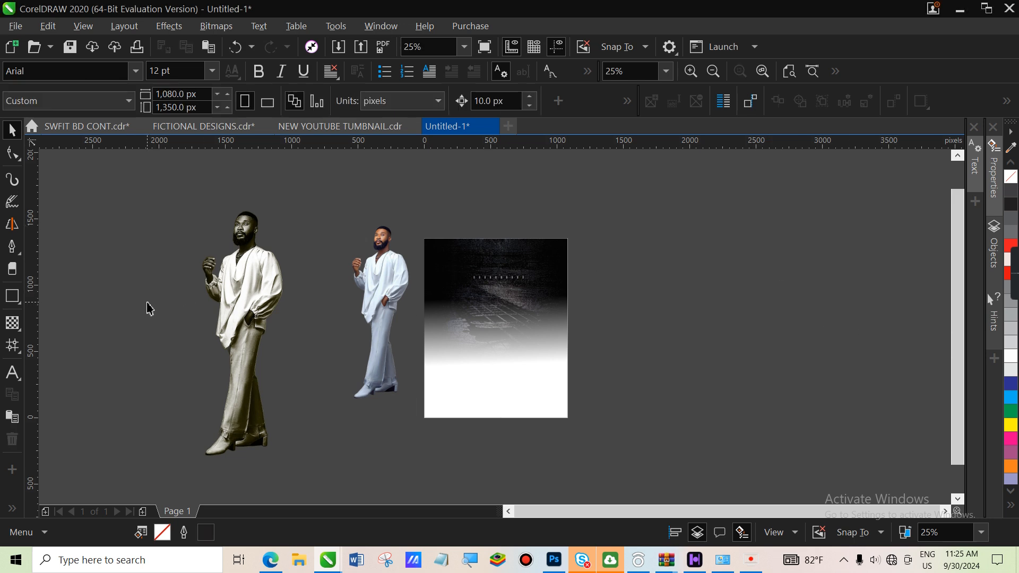
Sample the texture's dark grey (#282829) and fill the white page rectangle with it
click(20, 330)
click(21, 351)
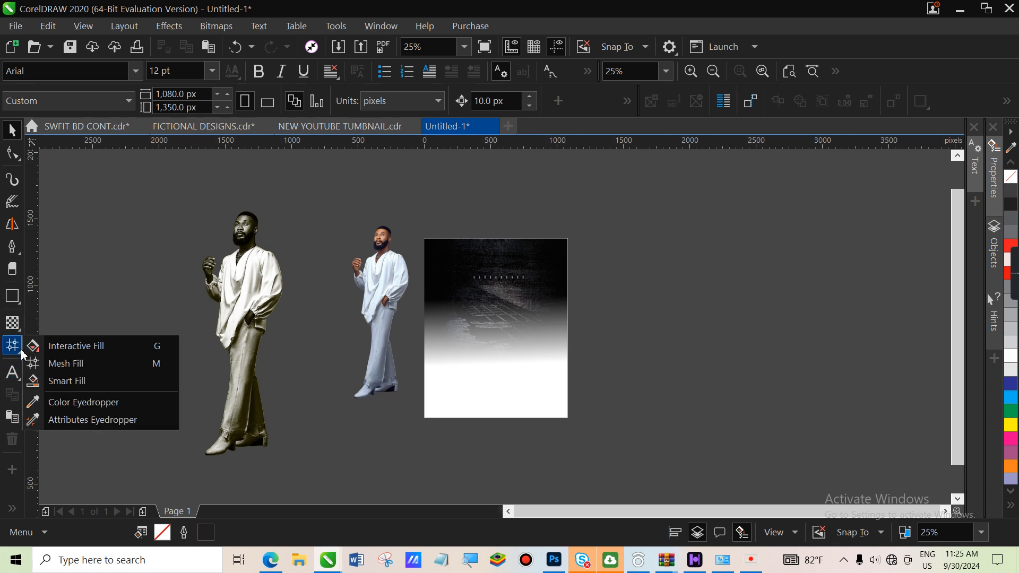
click(79, 408)
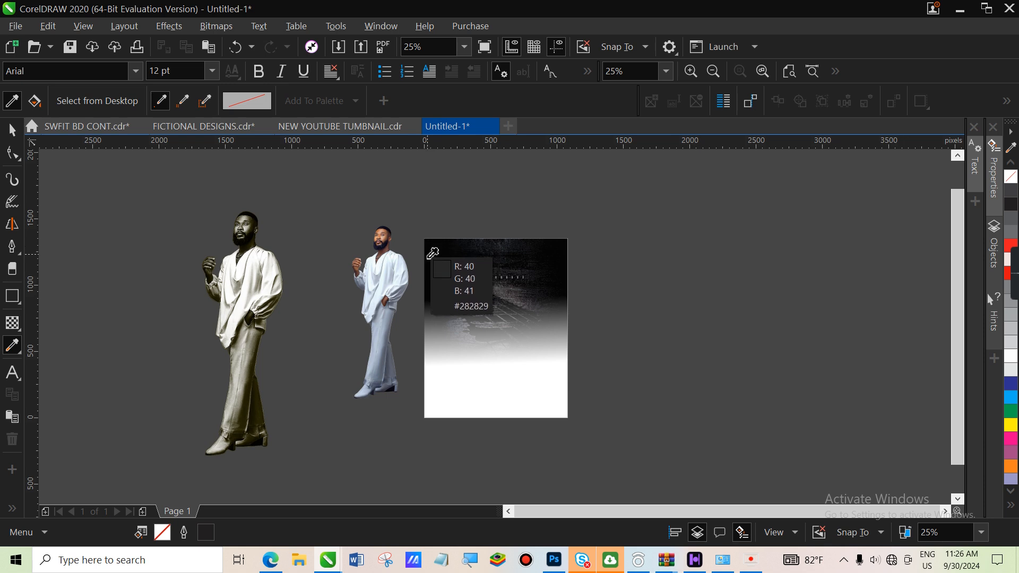
click(432, 253)
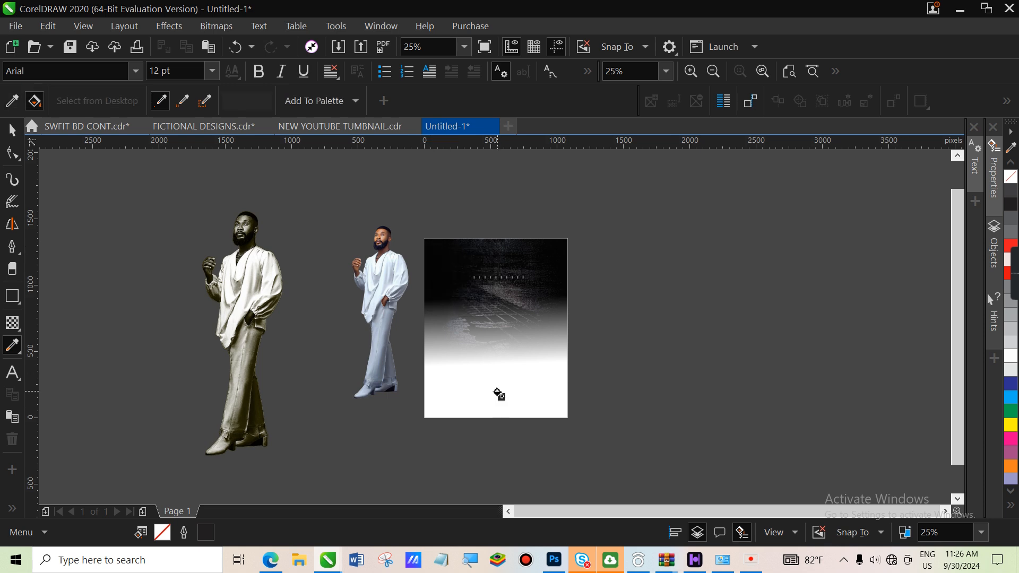
click(498, 393)
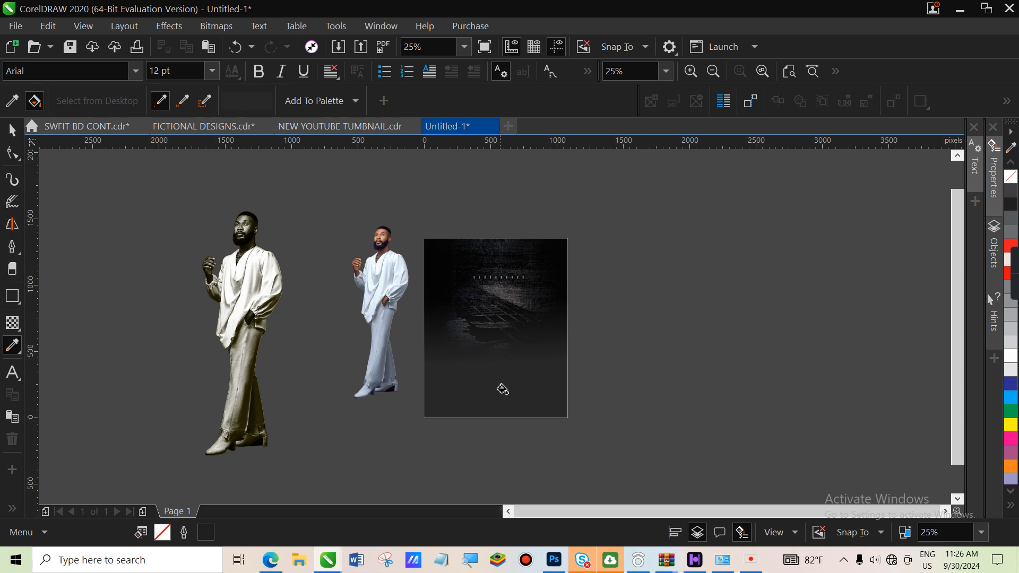
click(12, 129)
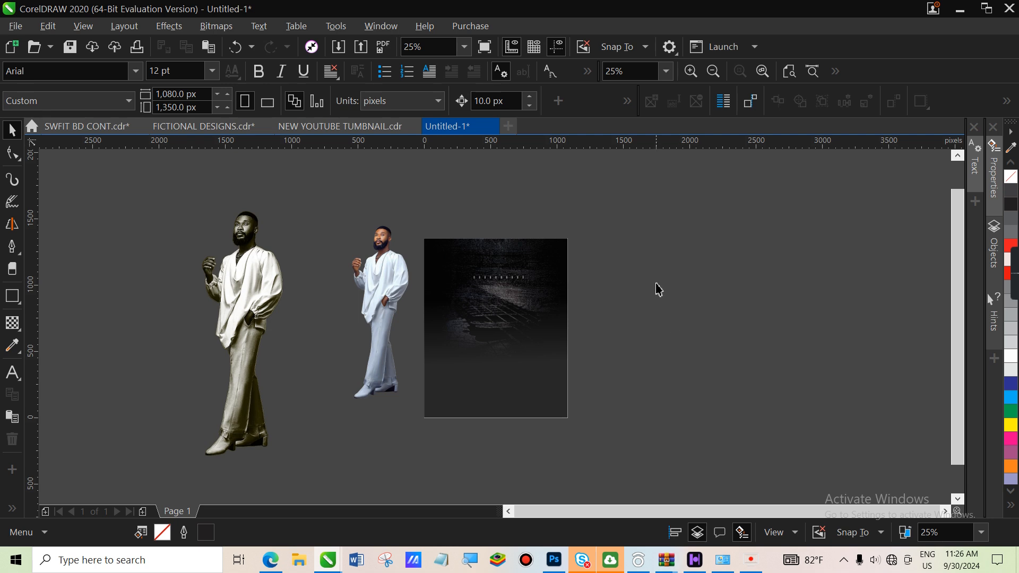
click(246, 329)
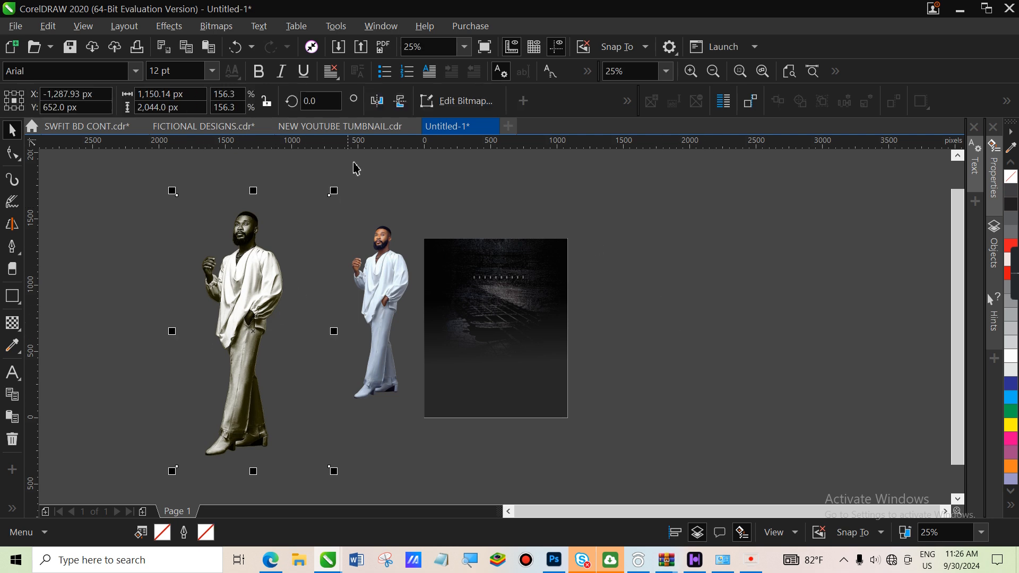
Crop the left photo of the man to his upper body by moving its bottom nodes up
click(16, 153)
drag(308, 176, 288, 467)
drag(142, 171, 195, 471)
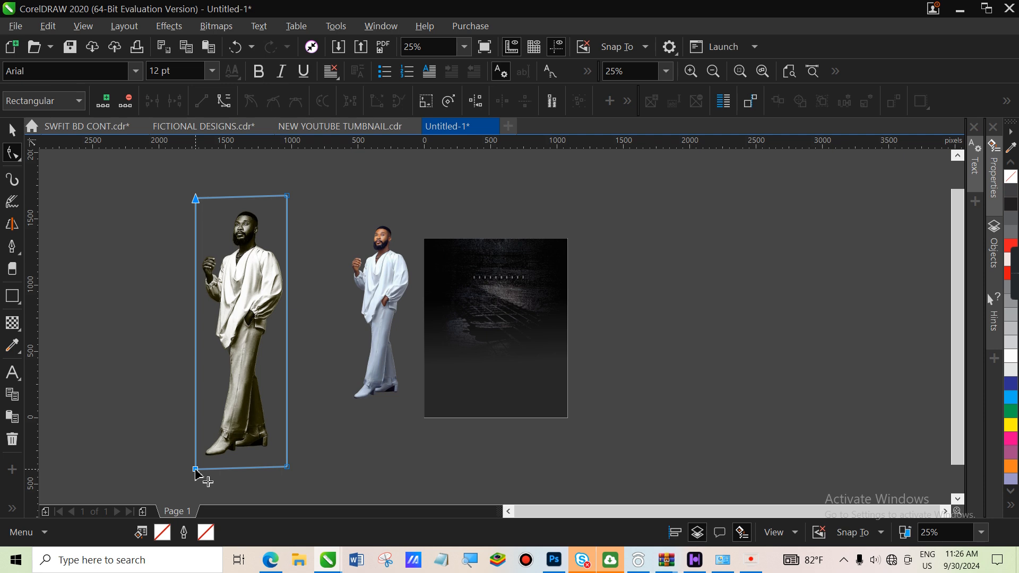
drag(176, 376, 289, 336)
drag(153, 159, 287, 186)
click(10, 136)
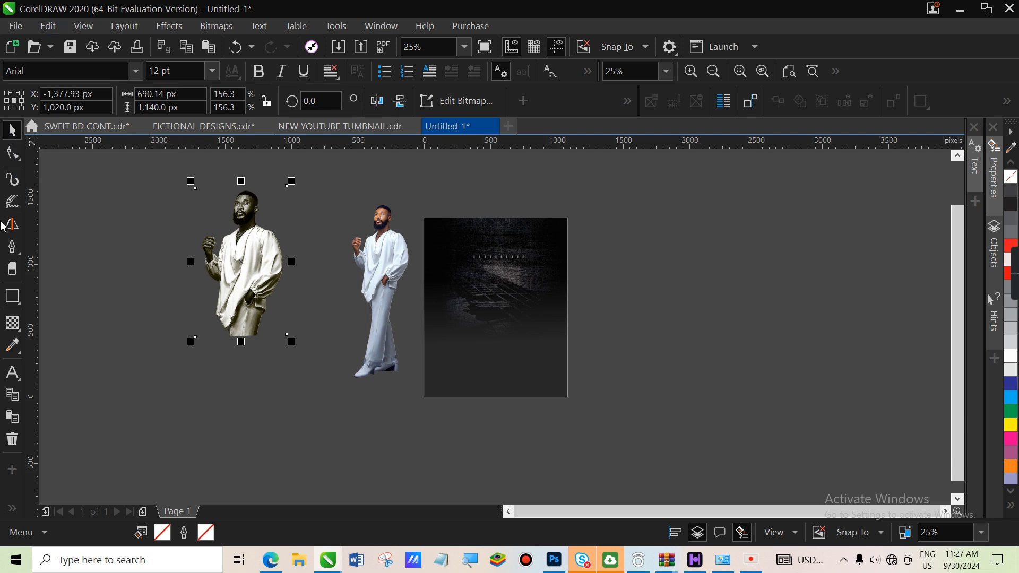
click(12, 322)
Fade the left portrait toward its bottom and convert it to a bitmap
drag(241, 262, 242, 314)
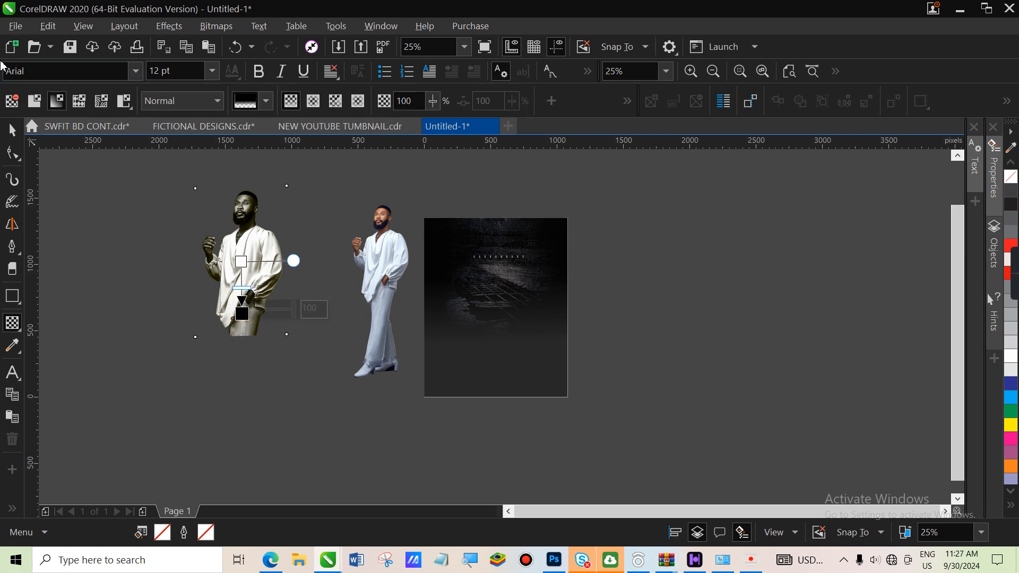
click(13, 129)
click(215, 26)
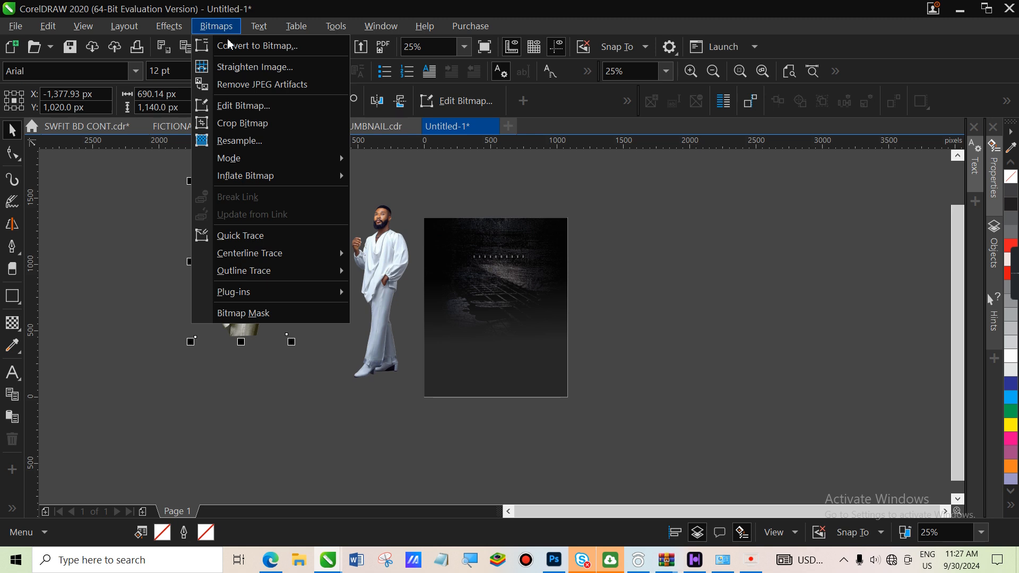
click(234, 50)
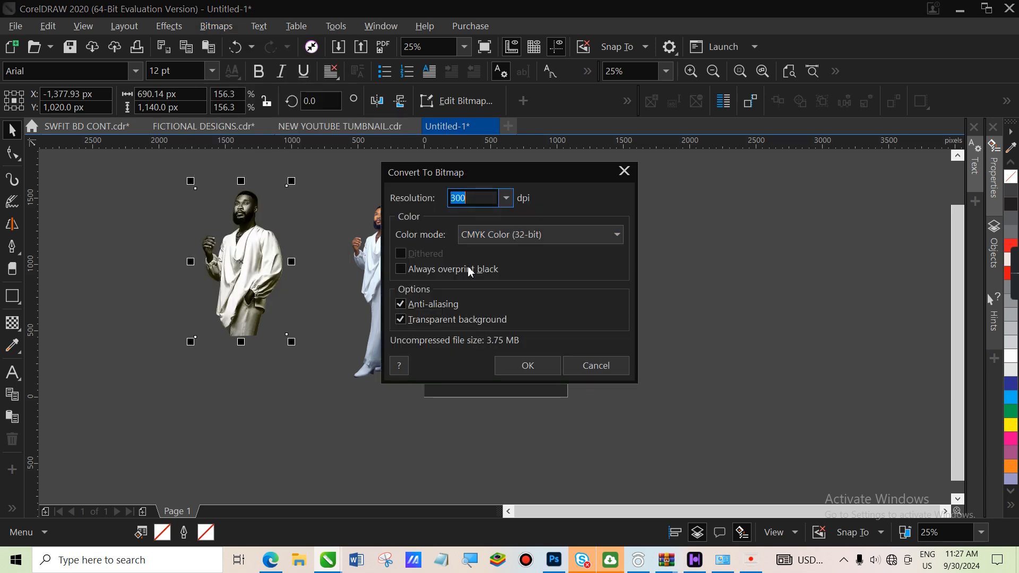
click(519, 368)
Add a second linear fade to the portrait's bottom and convert it to bitmap again
click(12, 323)
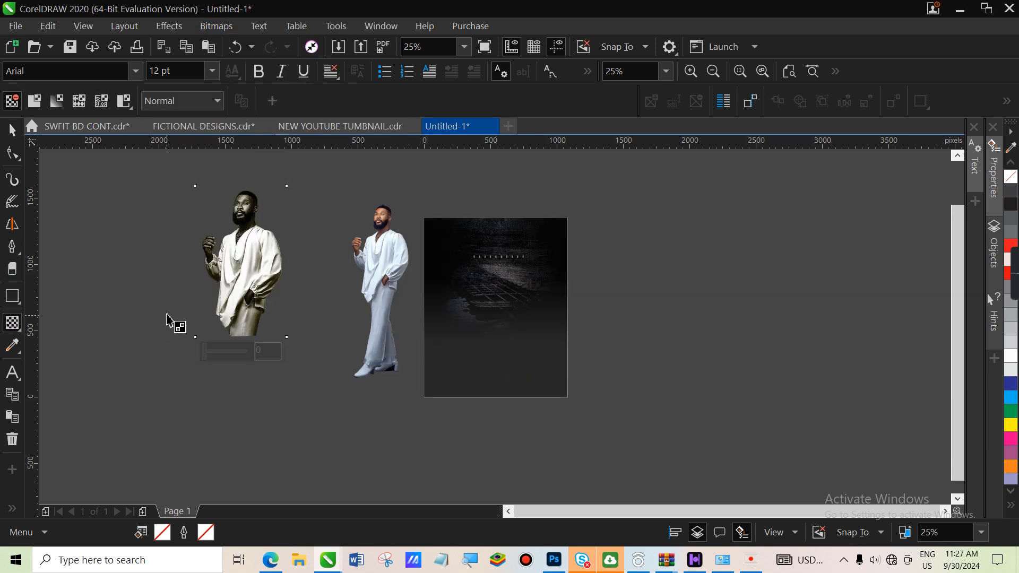
drag(242, 268, 242, 317)
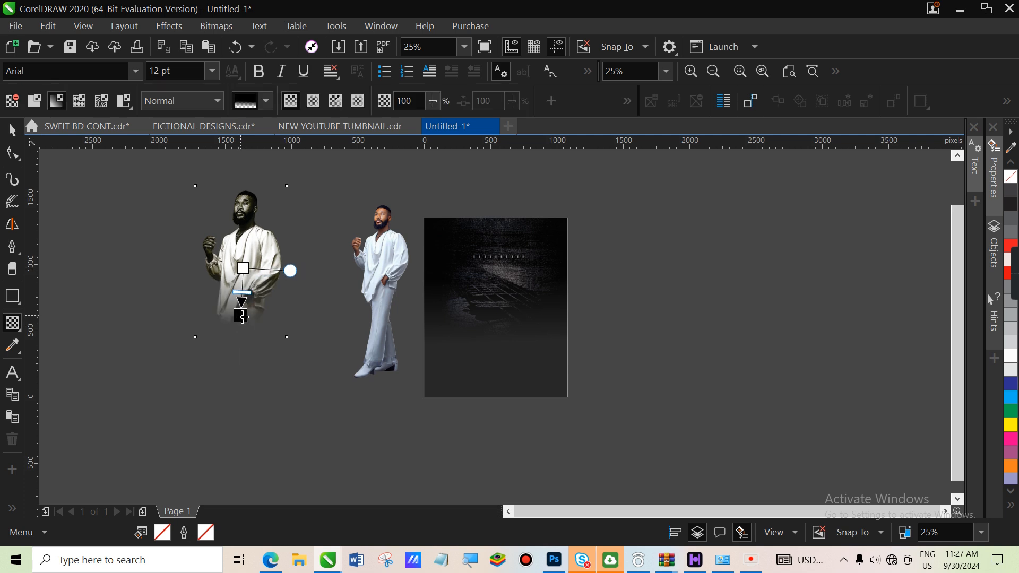
click(242, 316)
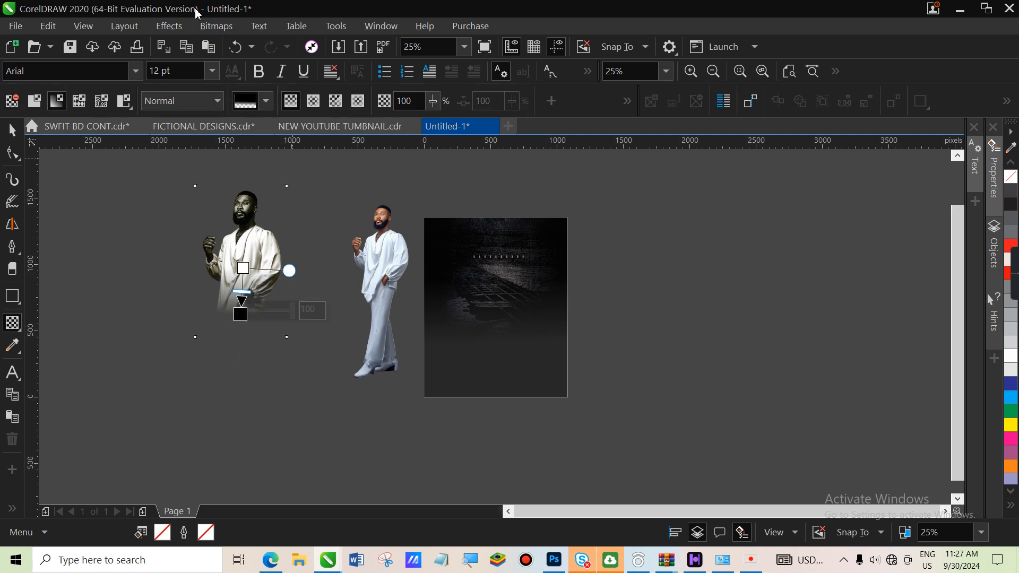
click(212, 25)
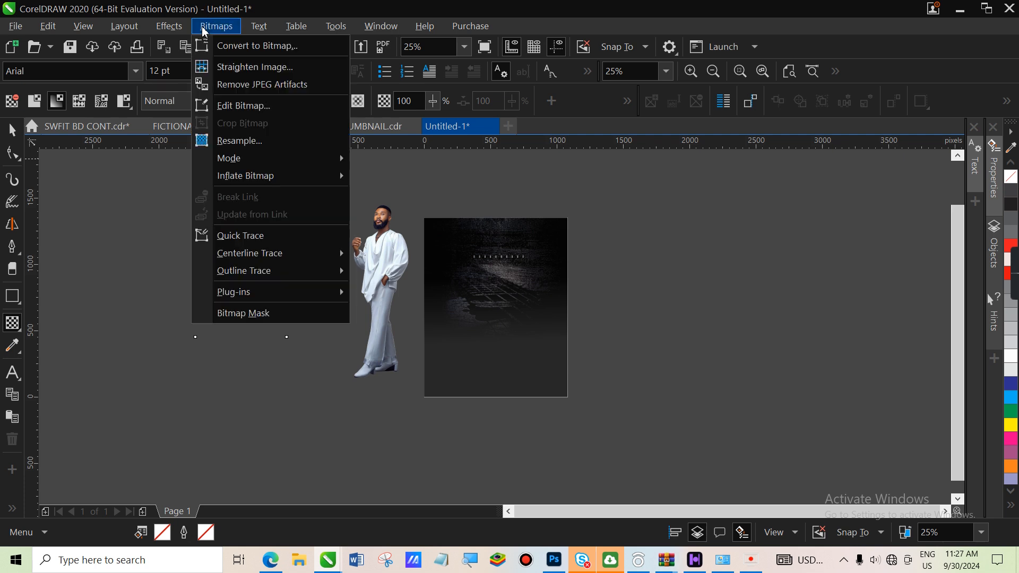
click(290, 53)
click(540, 366)
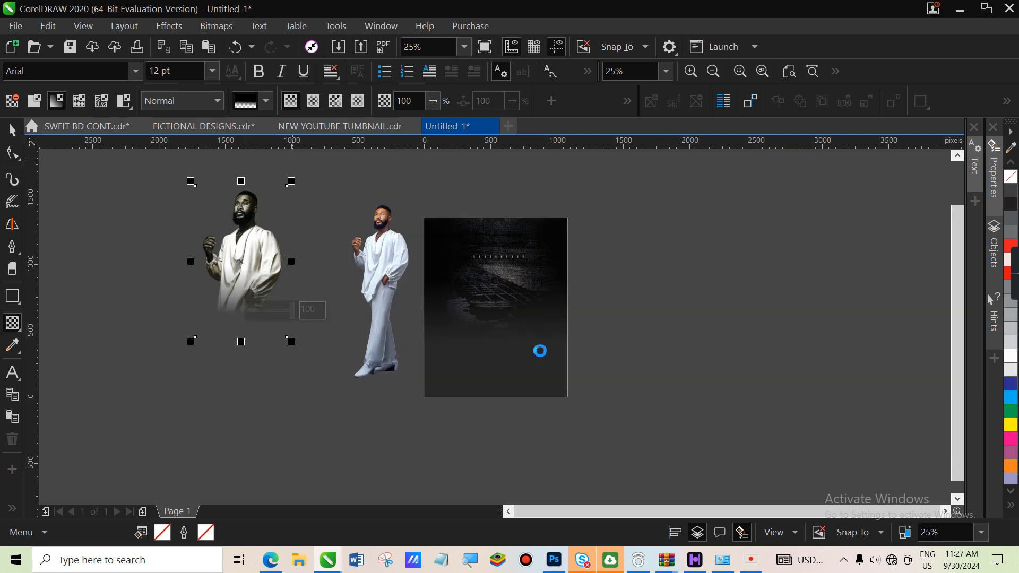
PowerClip the portrait into the dark background rectangle and enlarge it to 762.63 × 1,260 px
drag(247, 264, 487, 325)
drag(445, 380, 439, 390)
drag(544, 390, 554, 402)
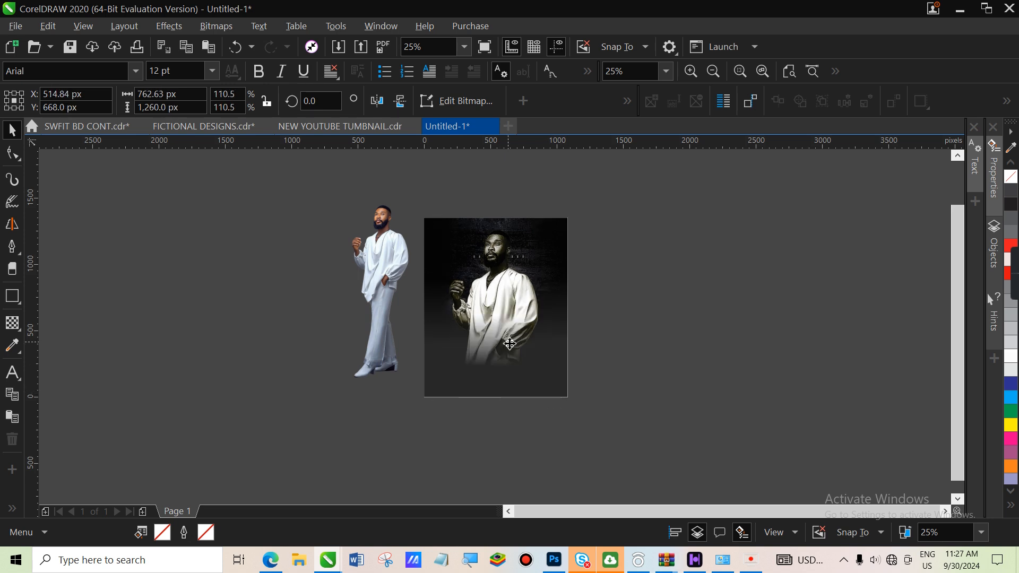
Crop the standing-man bitmap closer to the figure by moving its Shape-tool crop nodes
click(712, 326)
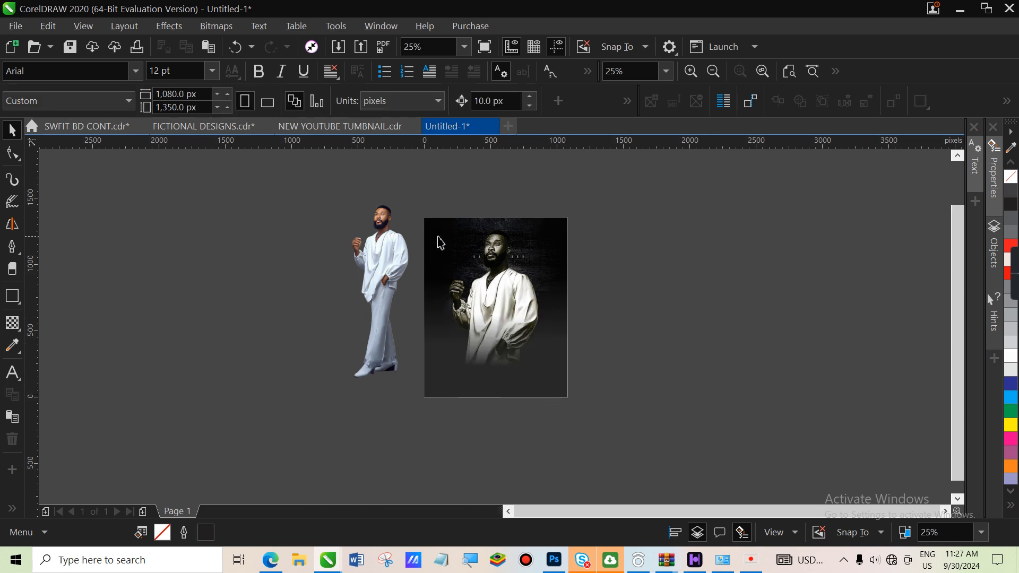
drag(390, 271, 250, 275)
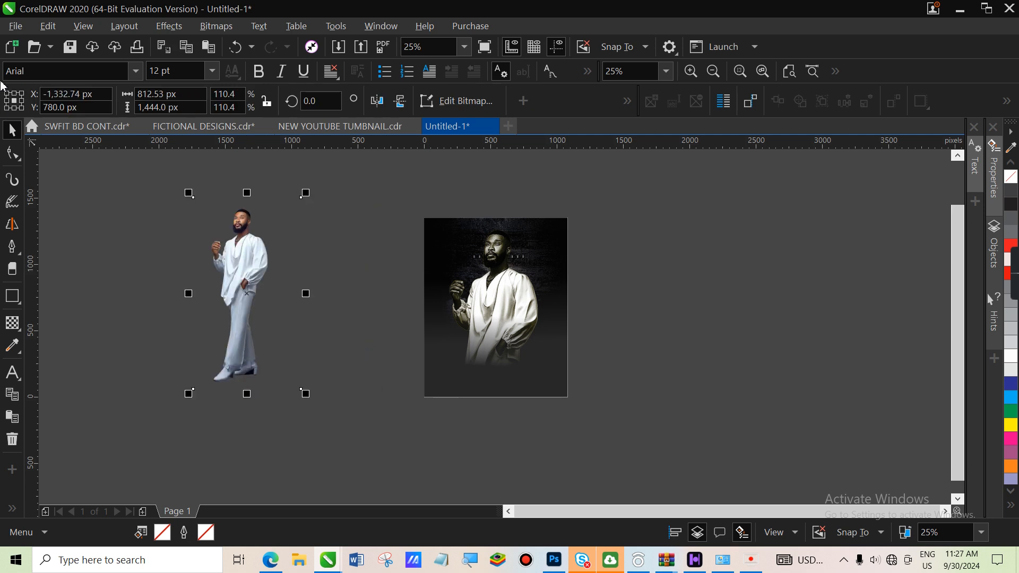
click(12, 155)
drag(139, 178, 274, 389)
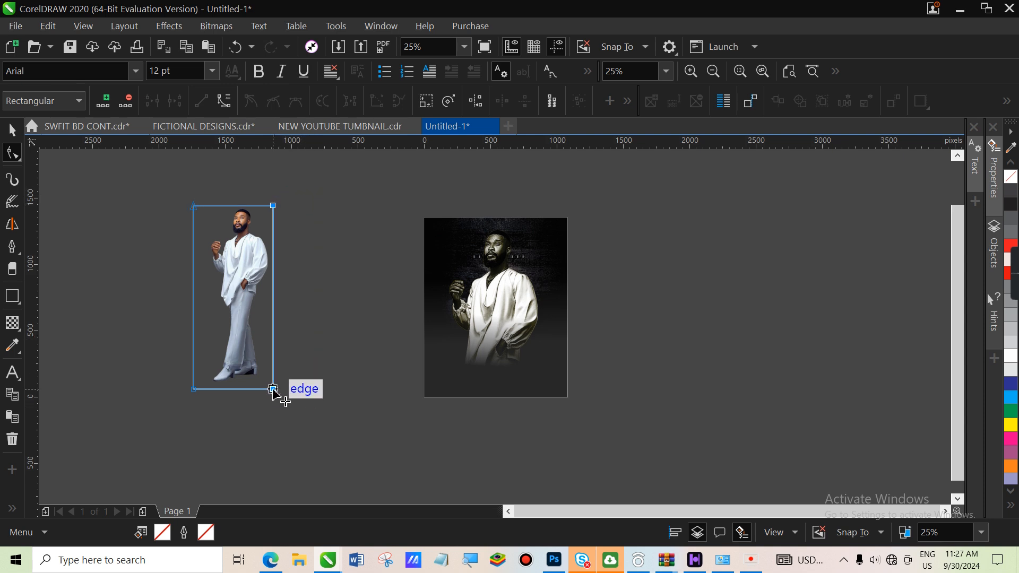
drag(165, 182, 205, 392)
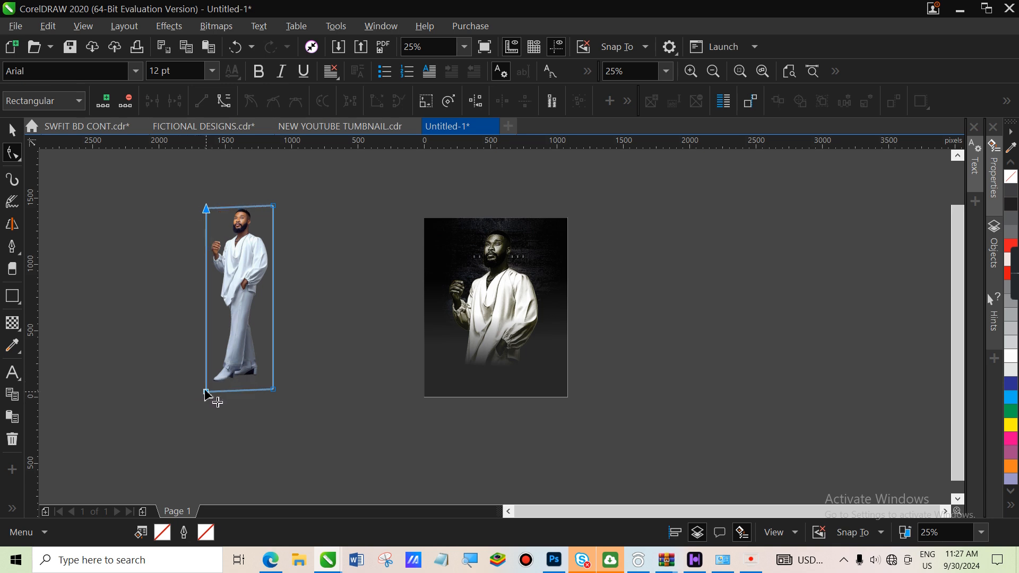
drag(304, 373, 29, 423)
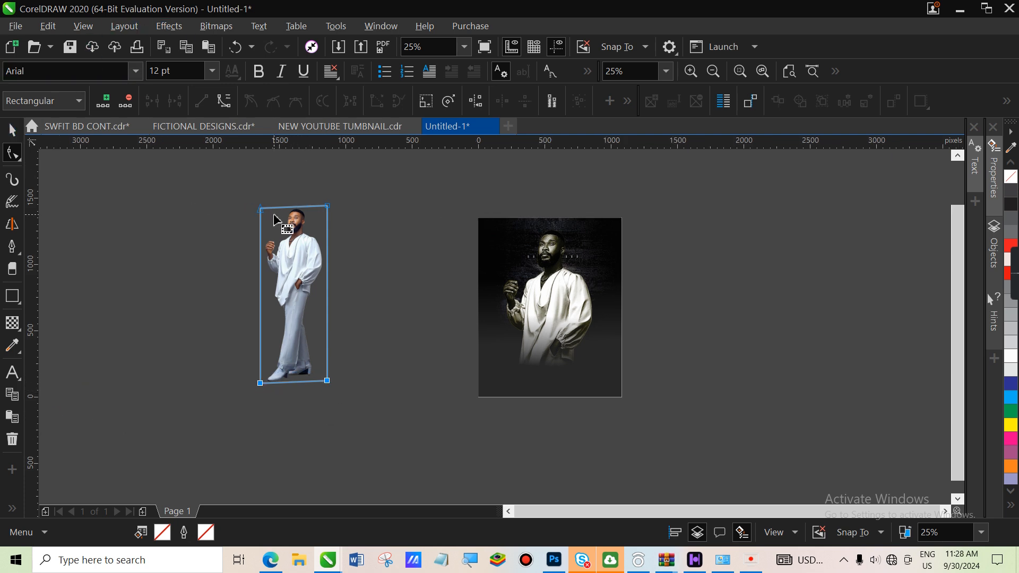
drag(261, 207, 262, 207)
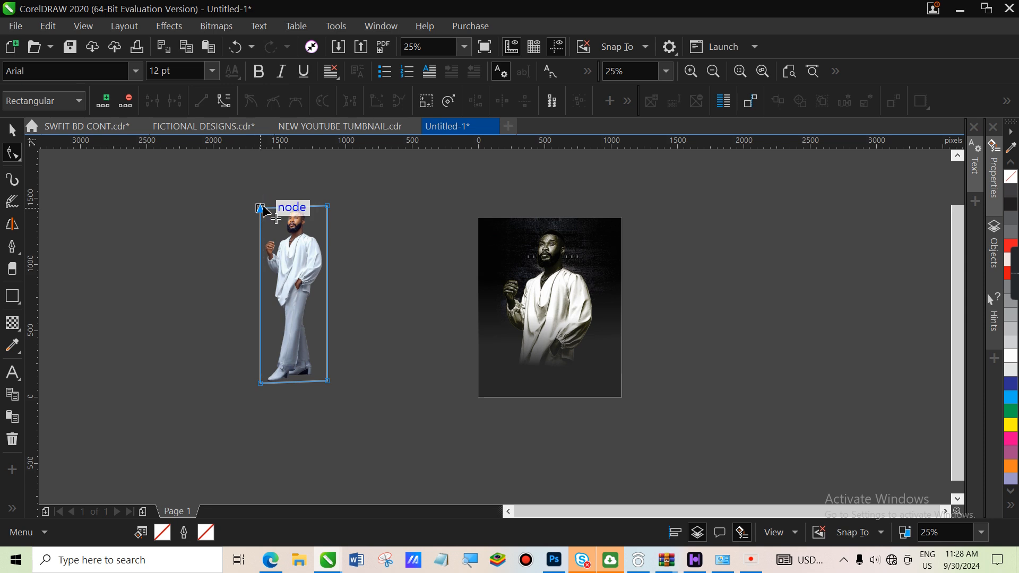
Scale the standing man to 63.3% and move it onto the flyer's lower middle
click(11, 129)
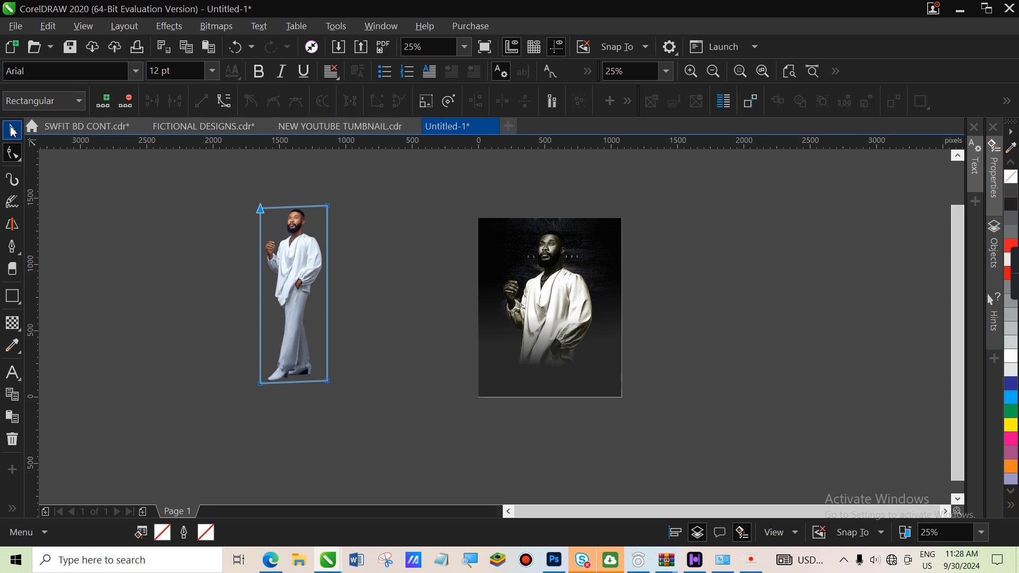
click(295, 285)
click(297, 255)
drag(332, 202, 295, 287)
drag(278, 325, 545, 316)
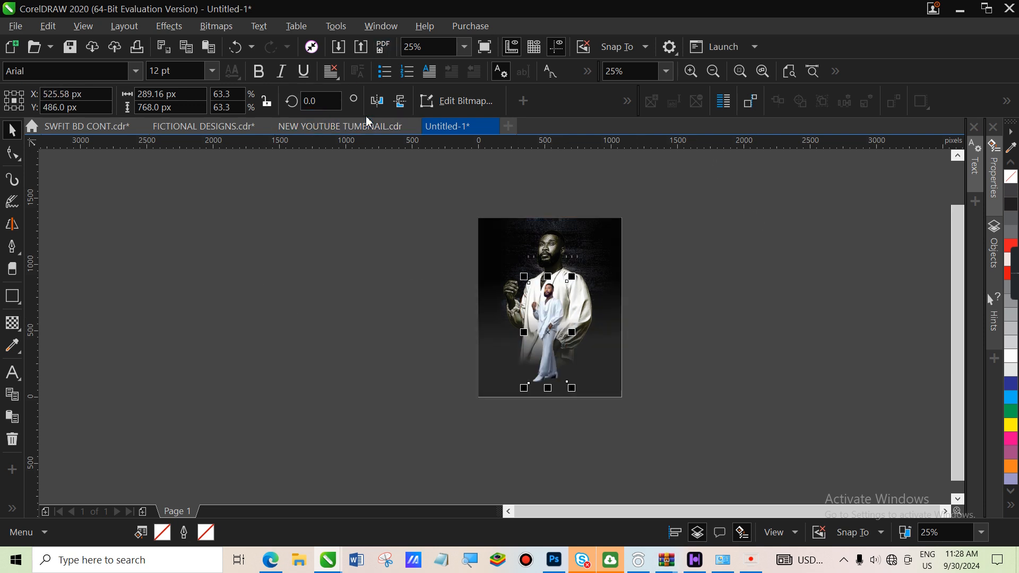
Mirror the standing man horizontally and position him over the portrait
click(377, 101)
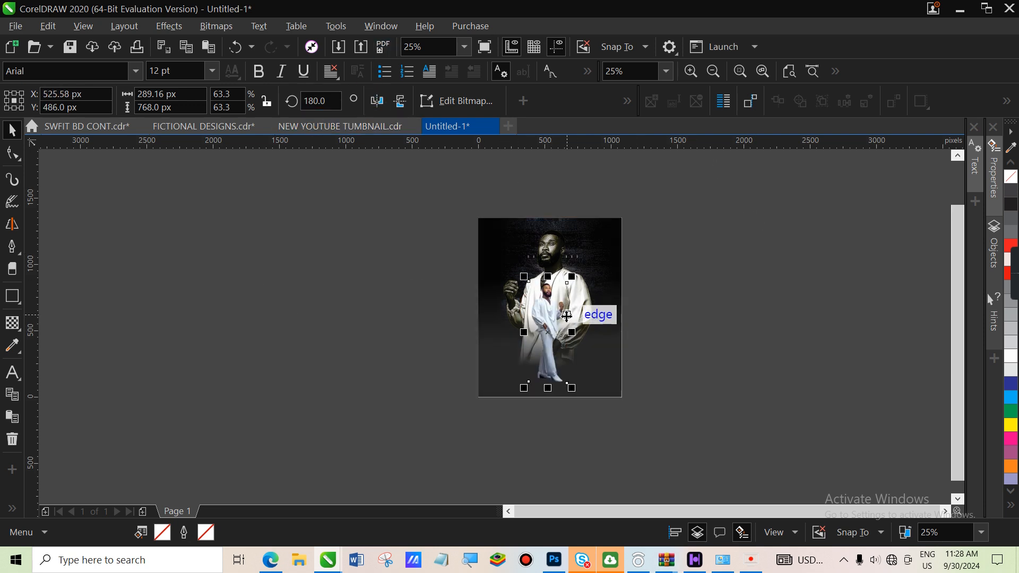
drag(549, 333, 556, 345)
drag(579, 283, 582, 275)
drag(561, 337, 551, 336)
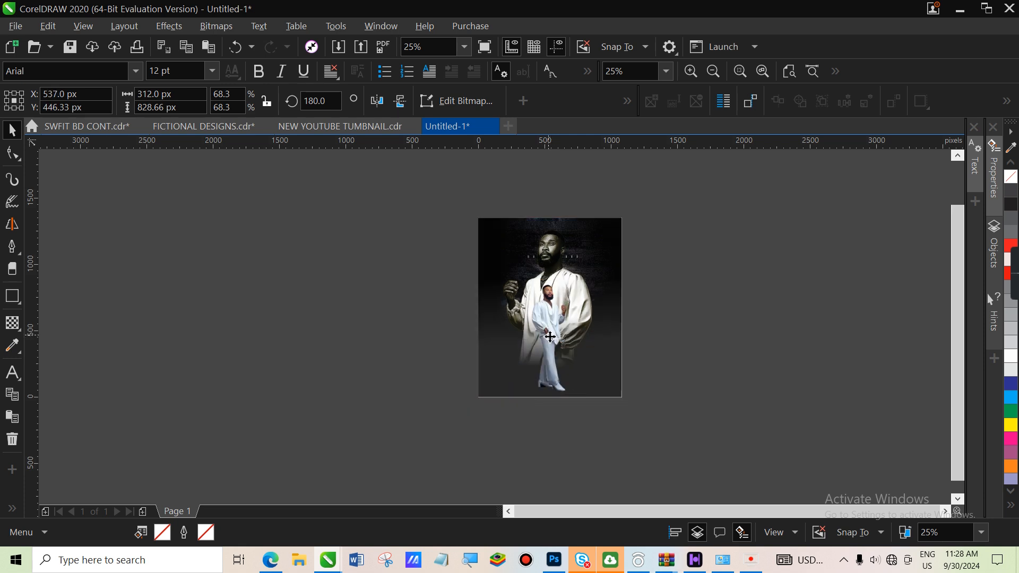
click(550, 336)
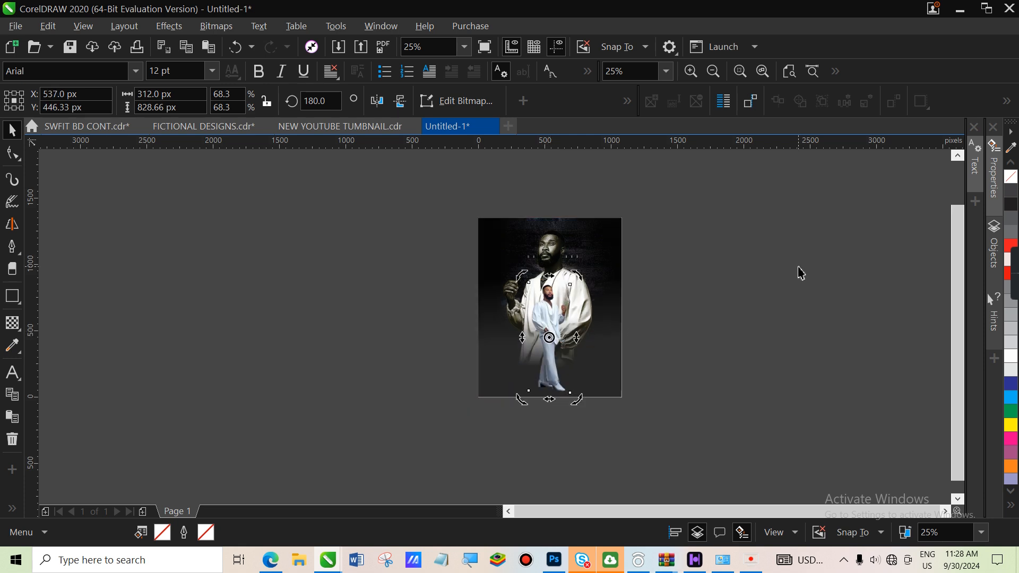
Zoom in and resize the figure to about 68–70%, centred near the page bottom
key(z)
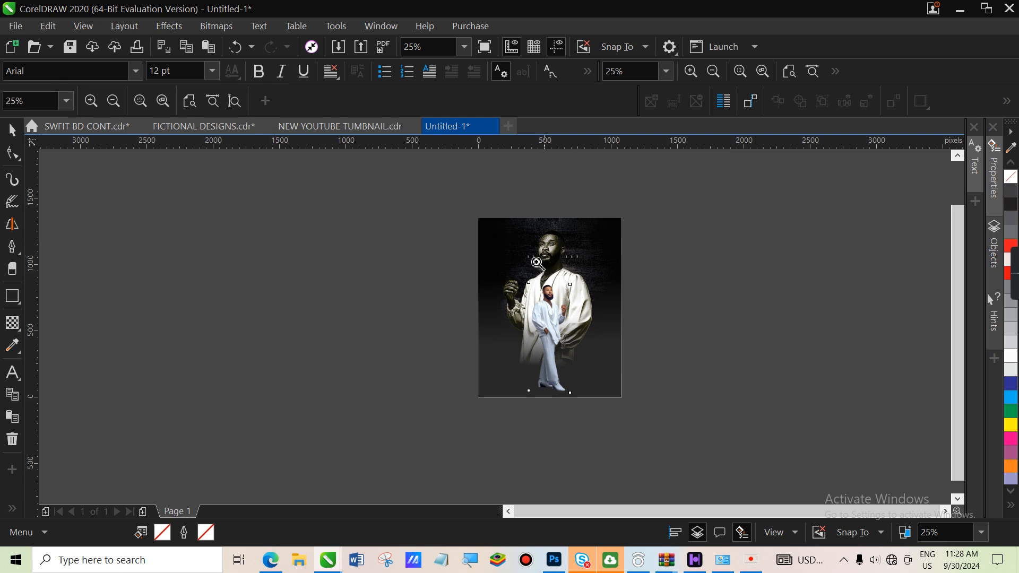
drag(459, 209, 640, 413)
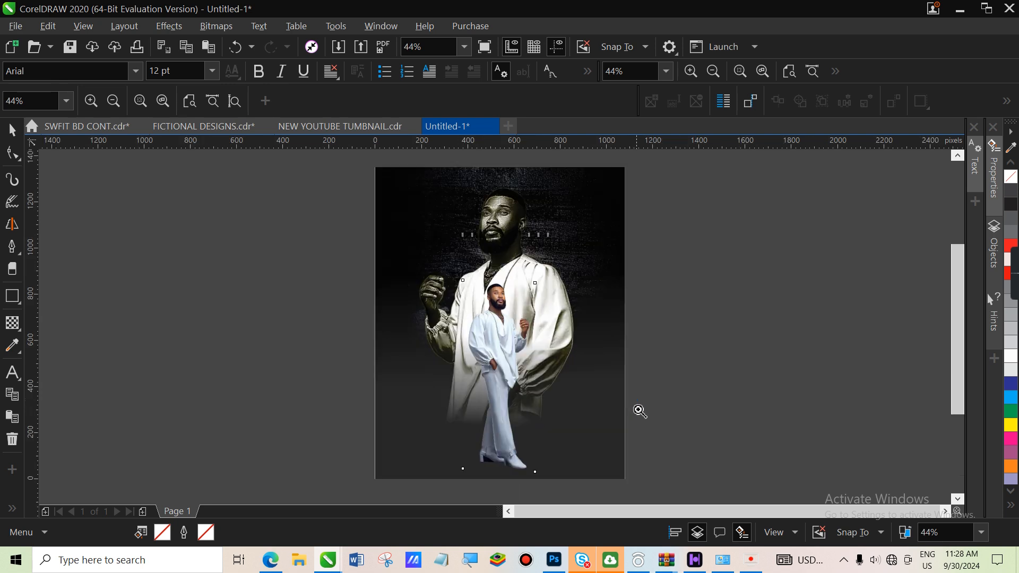
click(11, 130)
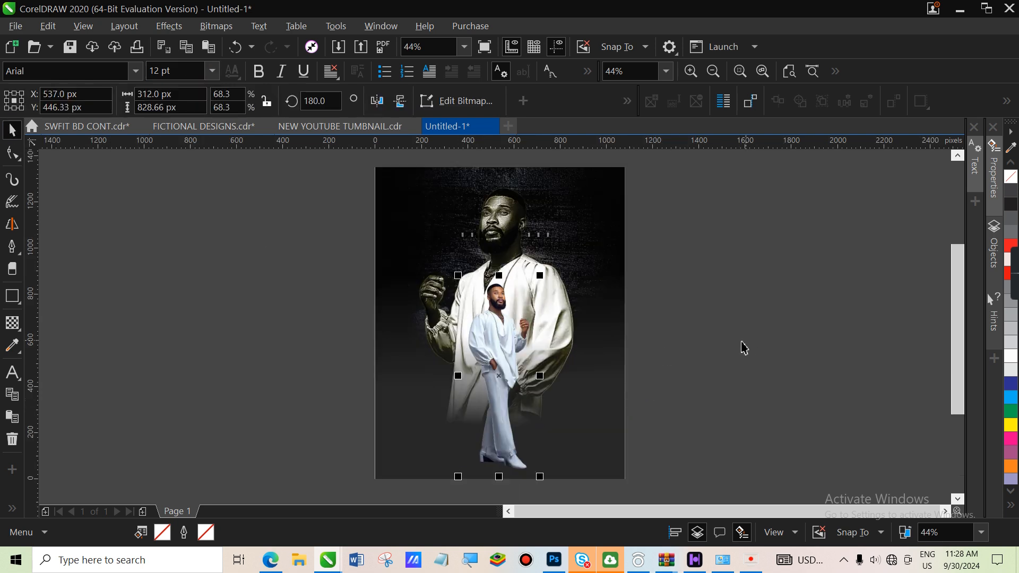
drag(504, 370, 502, 358)
drag(464, 466, 457, 480)
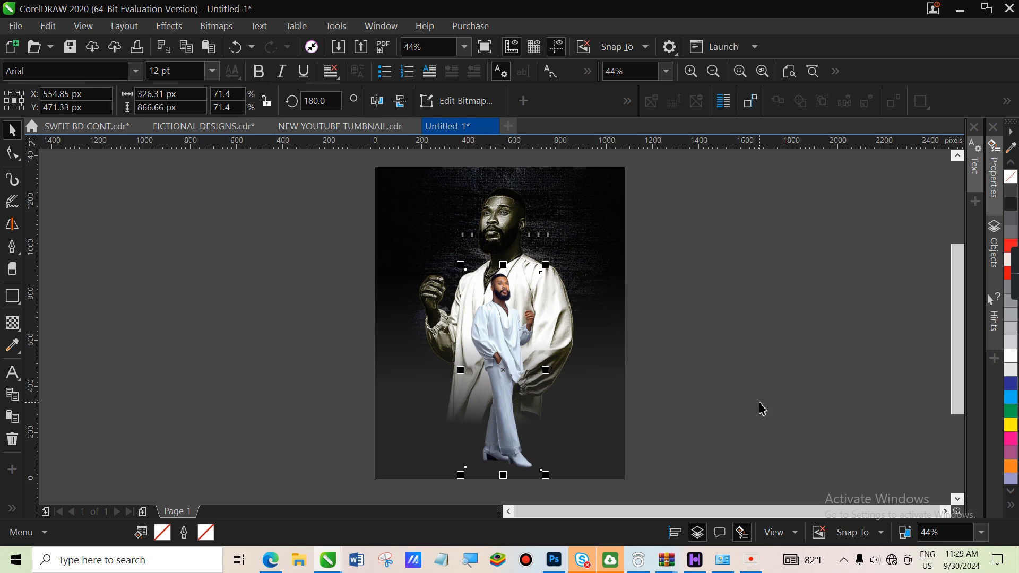
drag(515, 382, 520, 380)
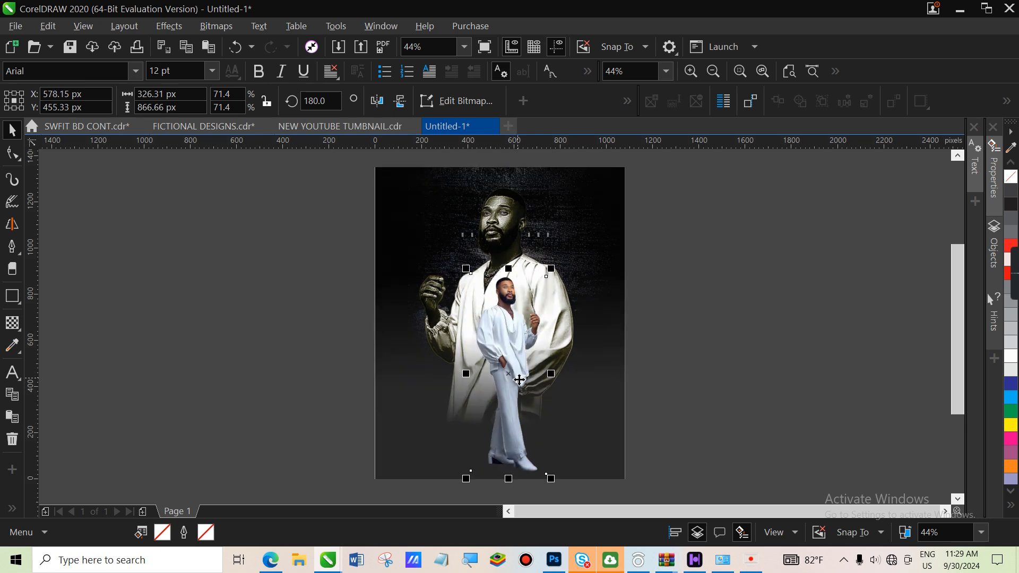
drag(550, 479, 547, 495)
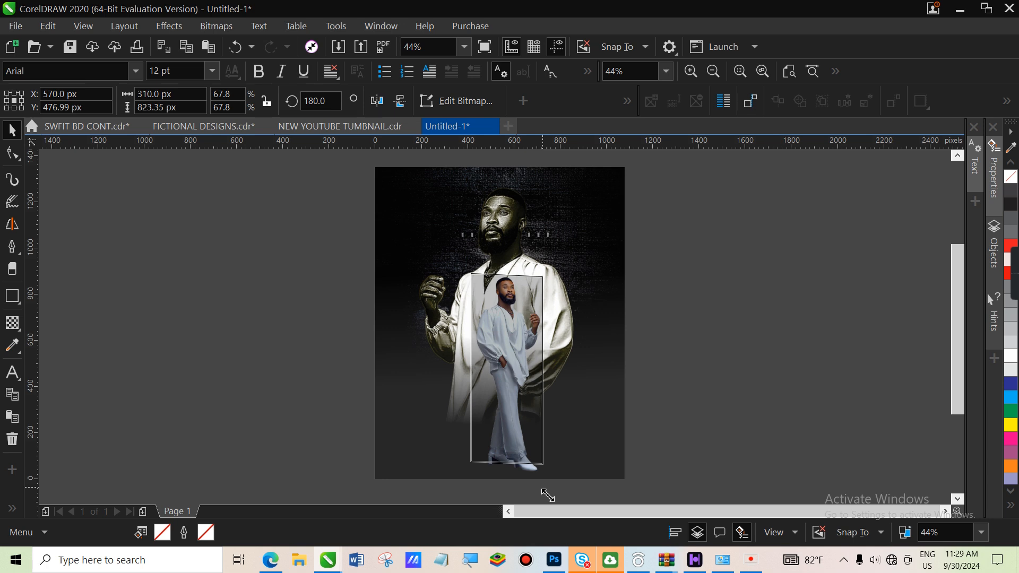
mouse_move(548, 495)
mouse_down()
mouse_move(550, 503)
mouse_move(551, 489)
mouse_up()
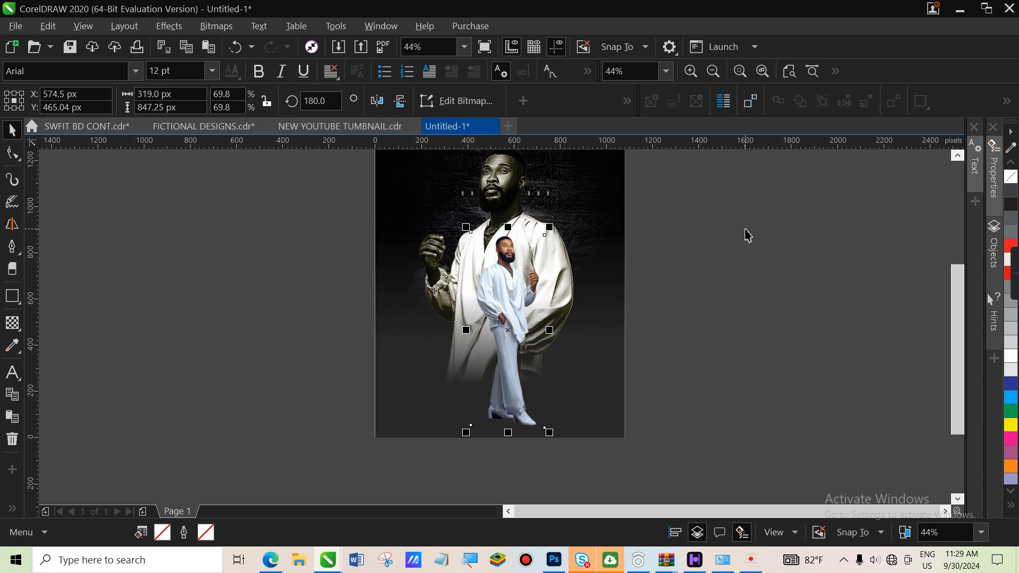
drag(960, 343, 964, 318)
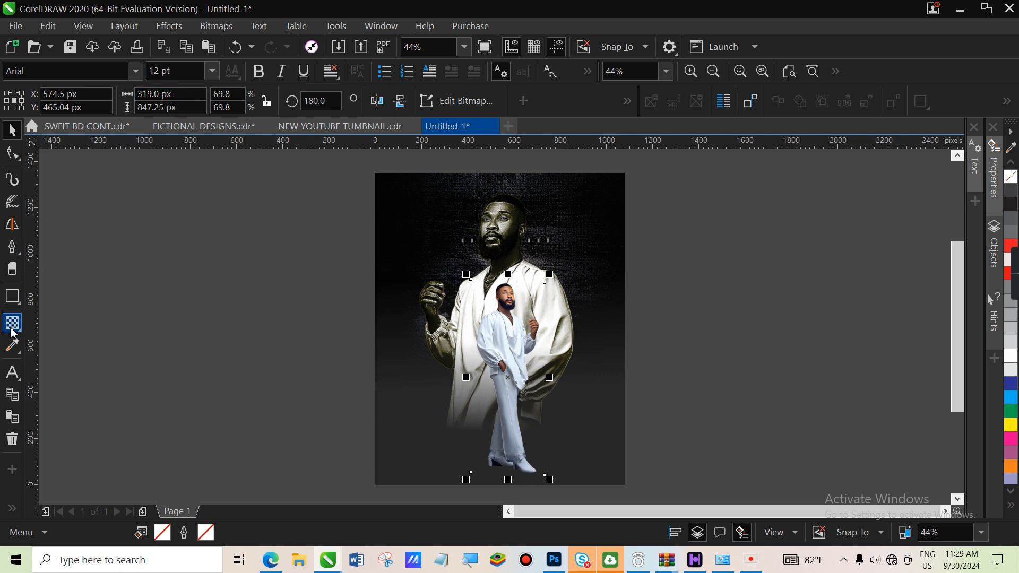
click(12, 296)
Draw a thin bar across the man's face, filled light grey with no outline
drag(250, 253, 345, 264)
key(space)
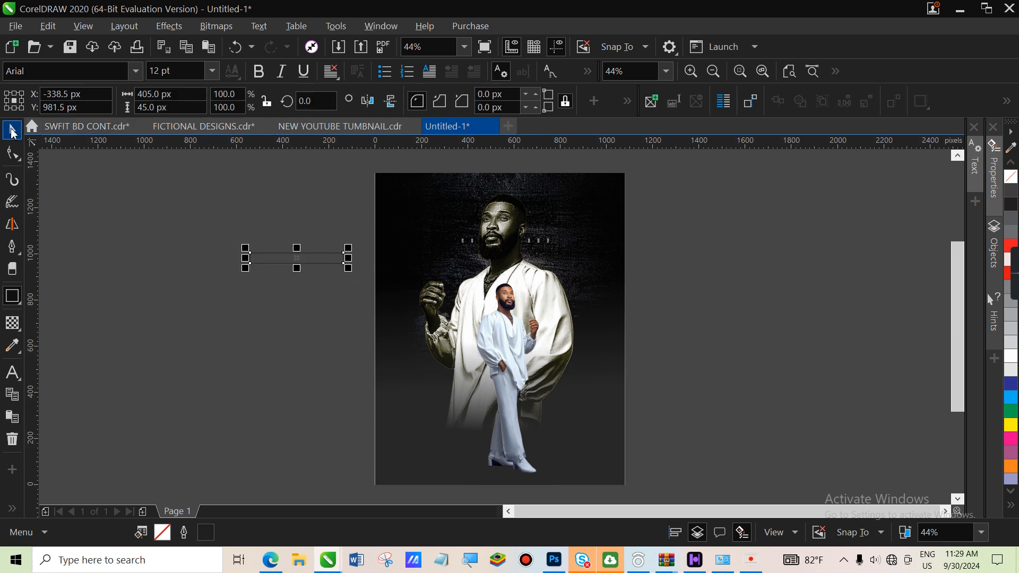
drag(298, 260, 503, 243)
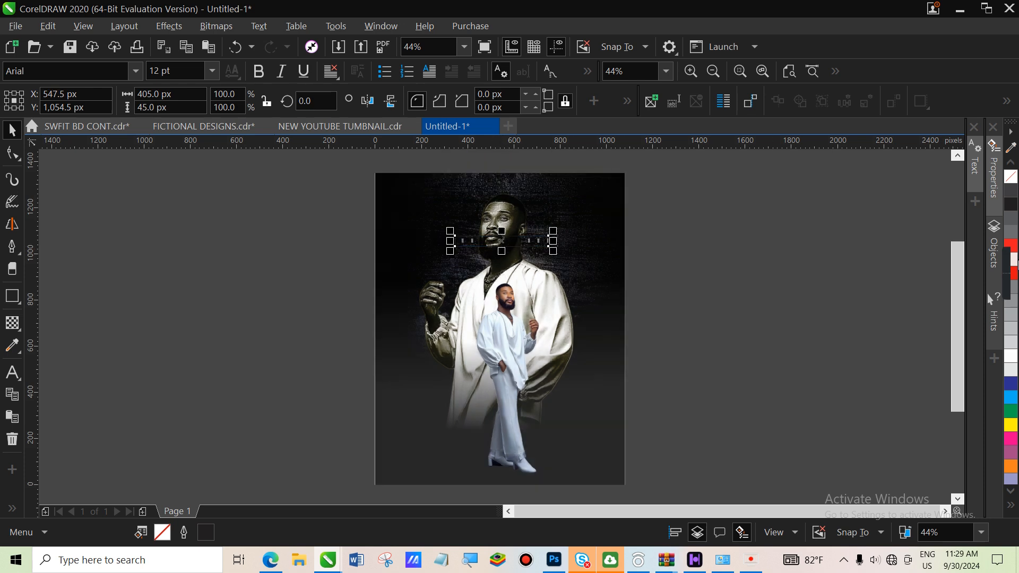
mouse_move(1014, 273)
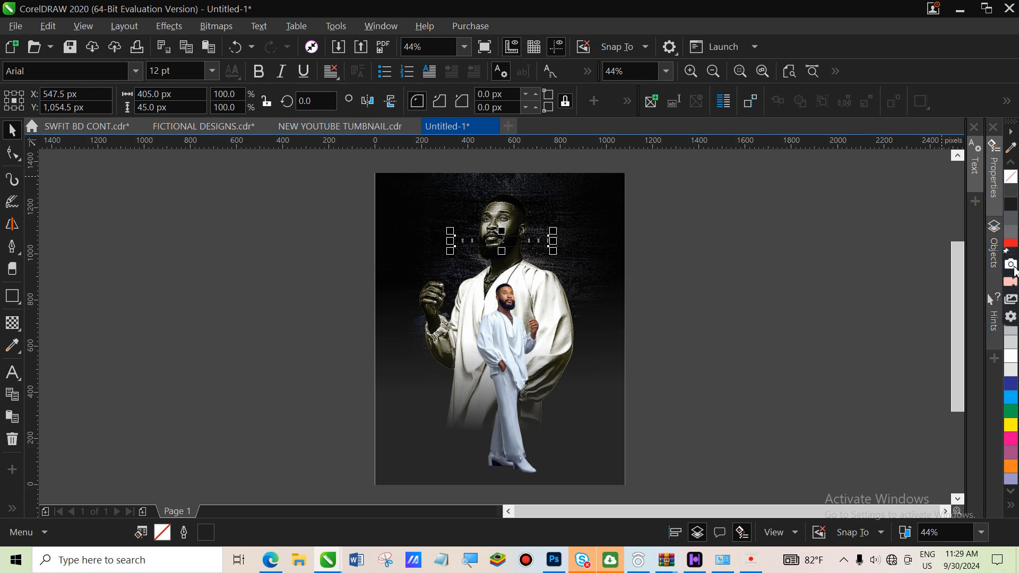
drag(1012, 254, 1013, 373)
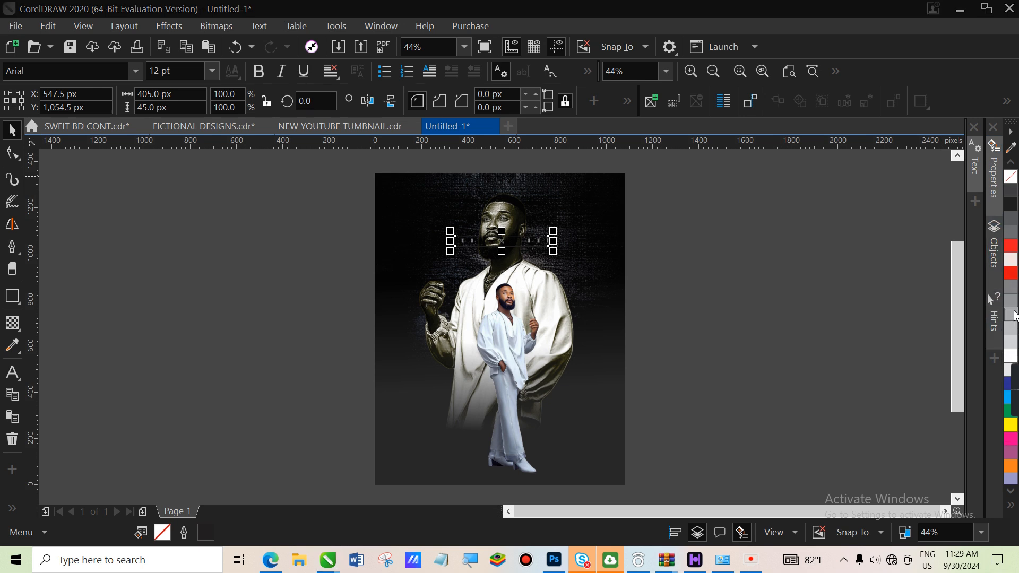
click(1011, 328)
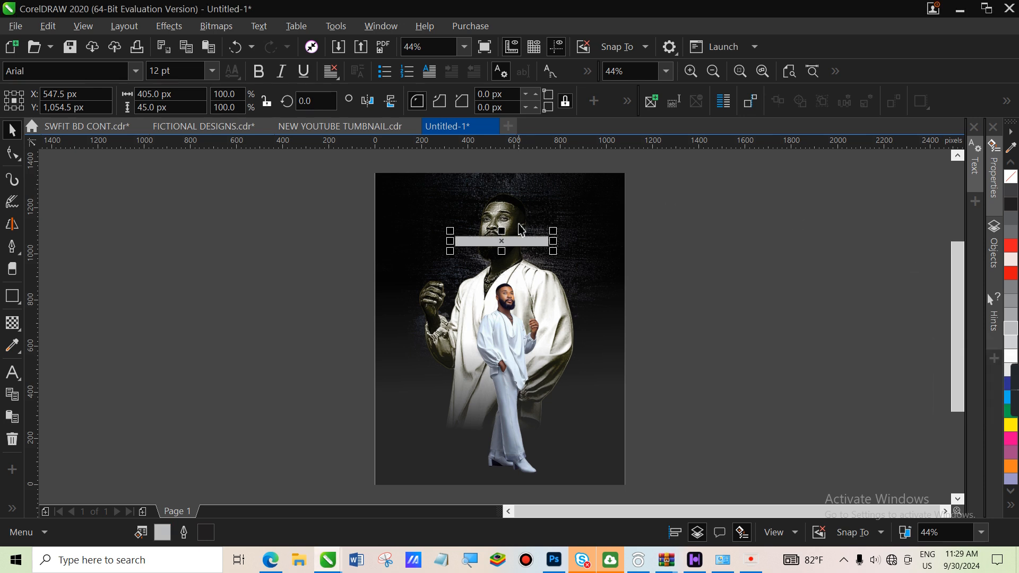
right_click(1011, 181)
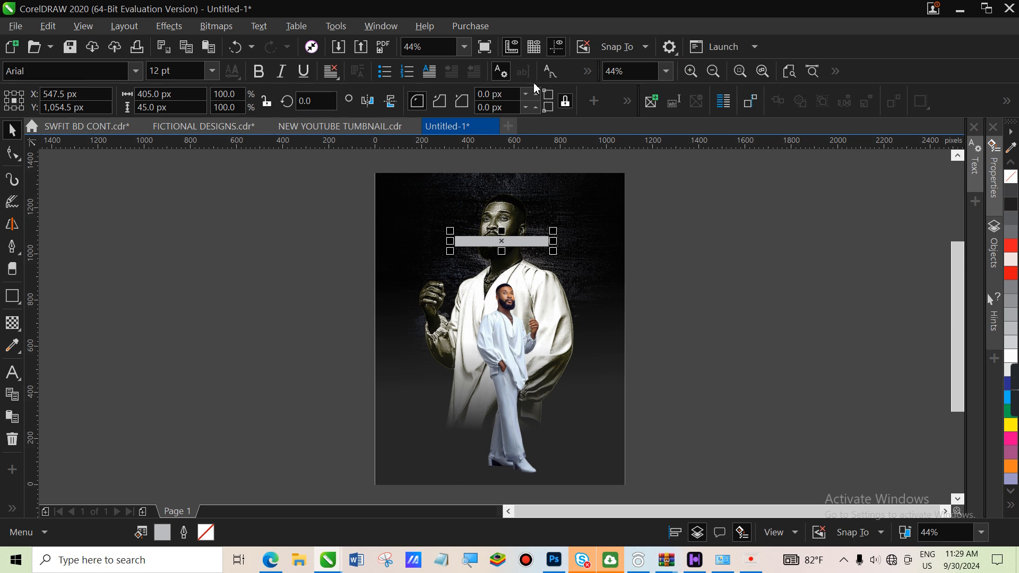
Place two stacked copies of the grey bar at bottom-left, widening the upper to 326.91 × 71 px
click(651, 260)
click(500, 244)
drag(501, 244, 438, 442)
click(501, 479)
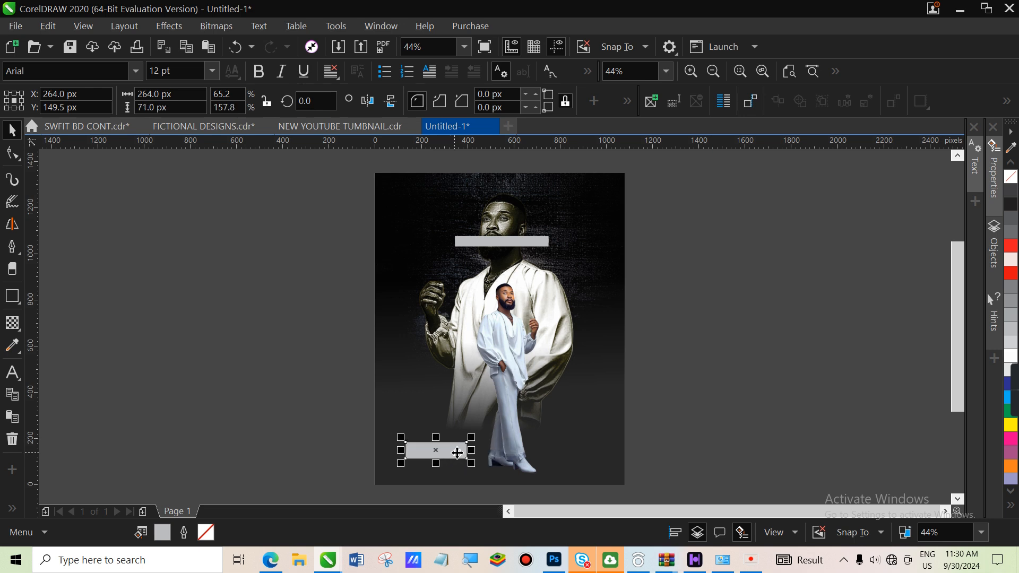
drag(432, 449, 425, 433)
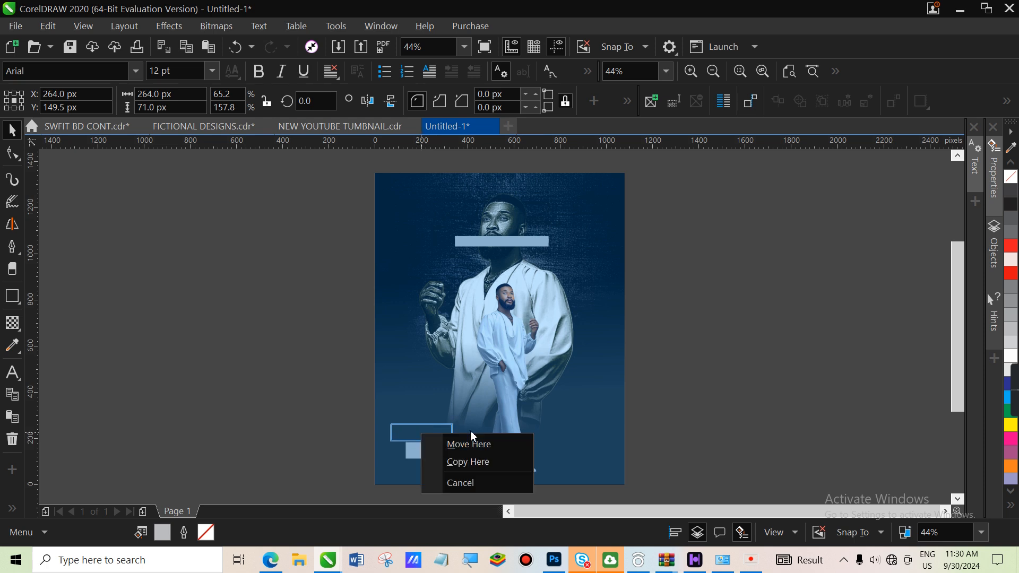
click(468, 461)
drag(460, 433, 467, 482)
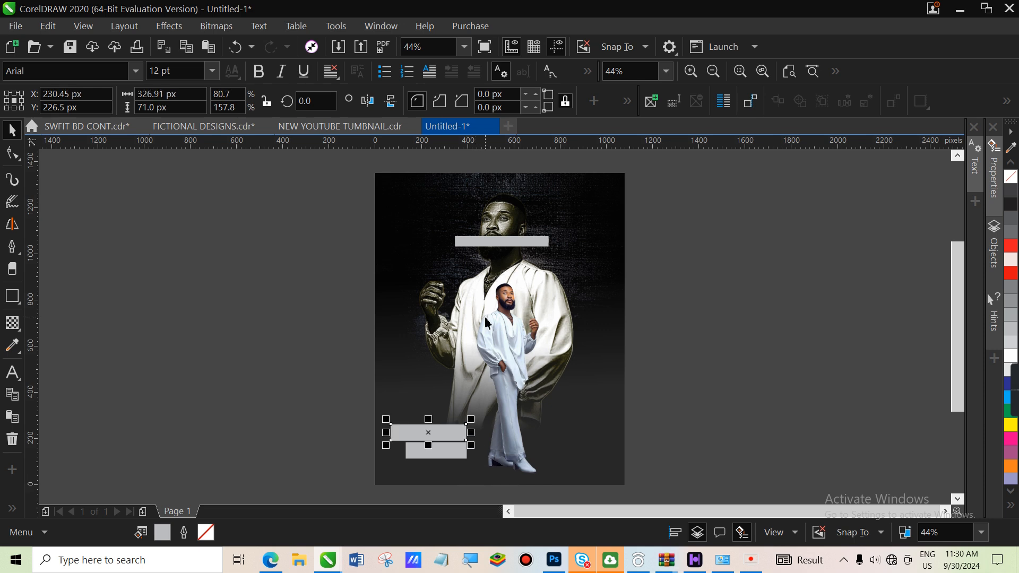
Type the celebrant's first name line in Futura Md BT and scale it onto the upper bar
click(12, 373)
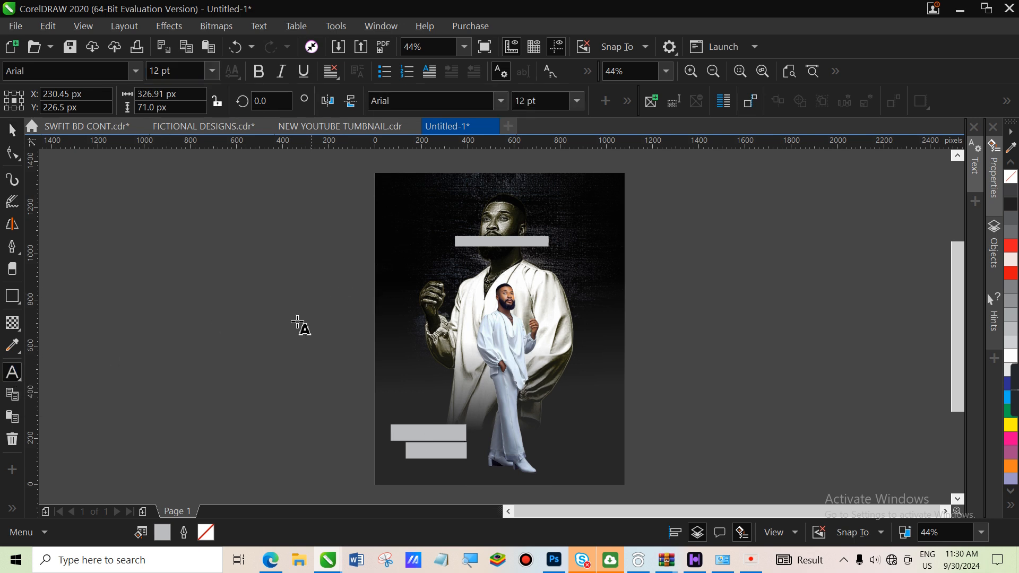
click(212, 385)
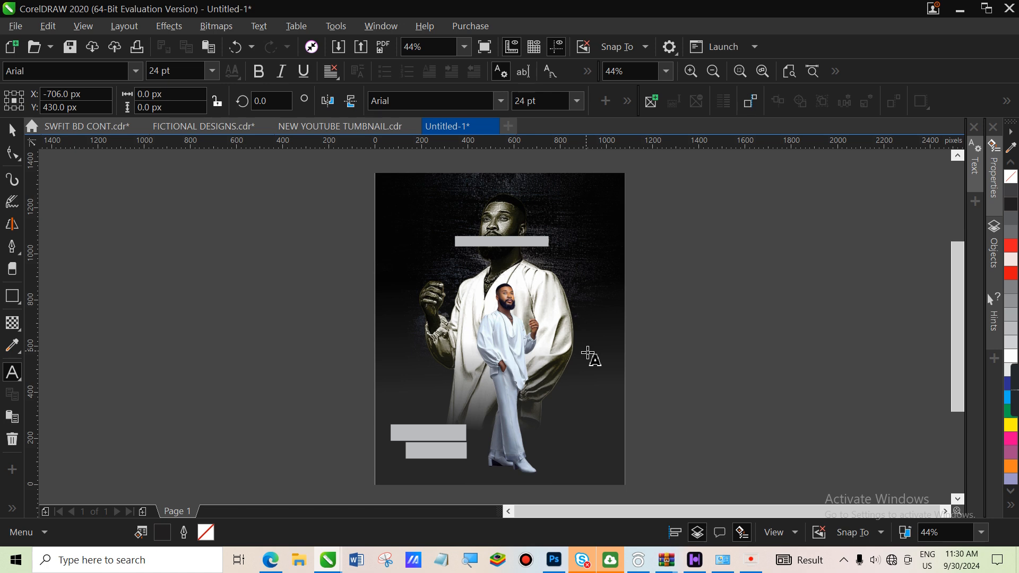
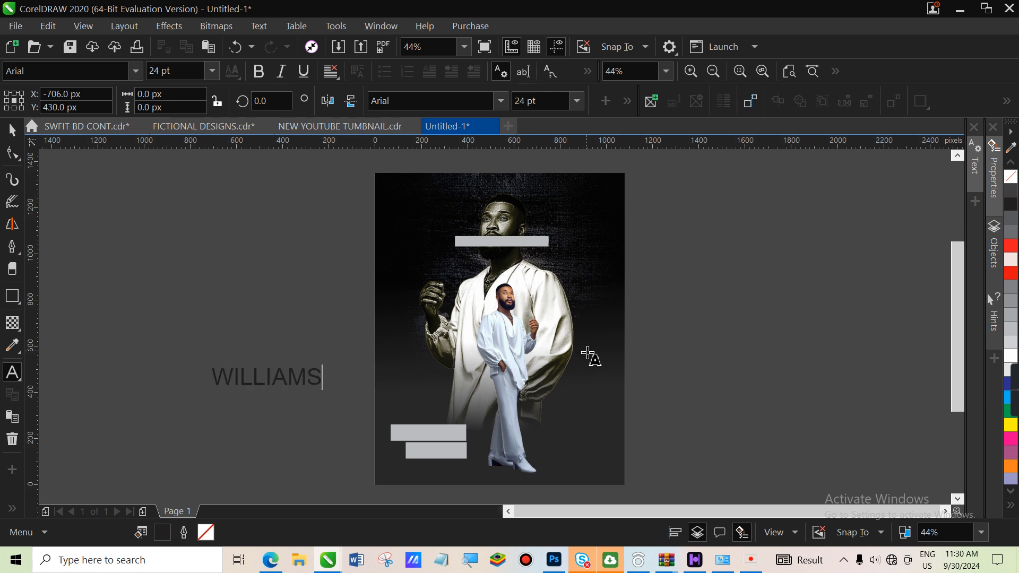
click(11, 130)
click(386, 102)
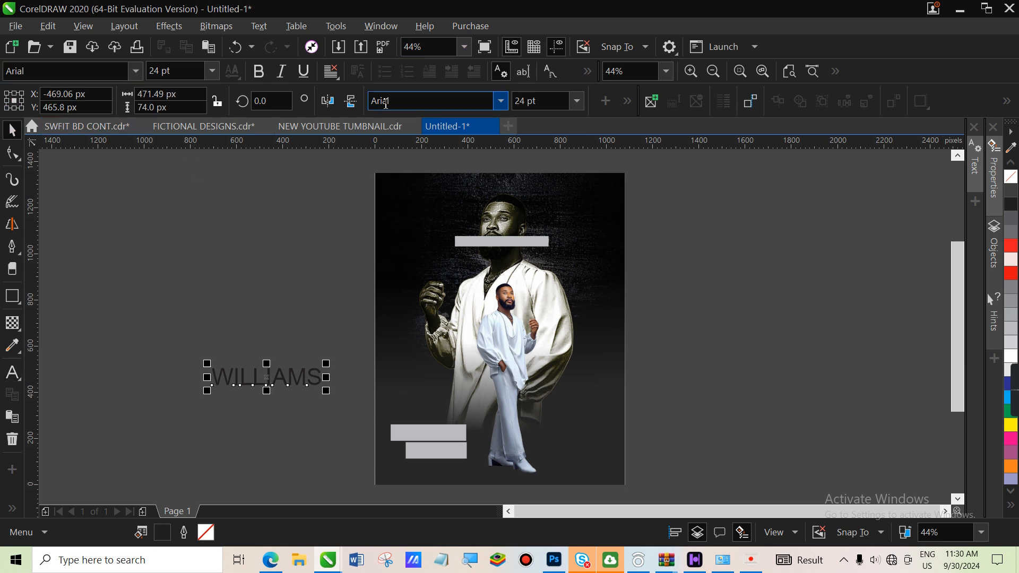
click(501, 101)
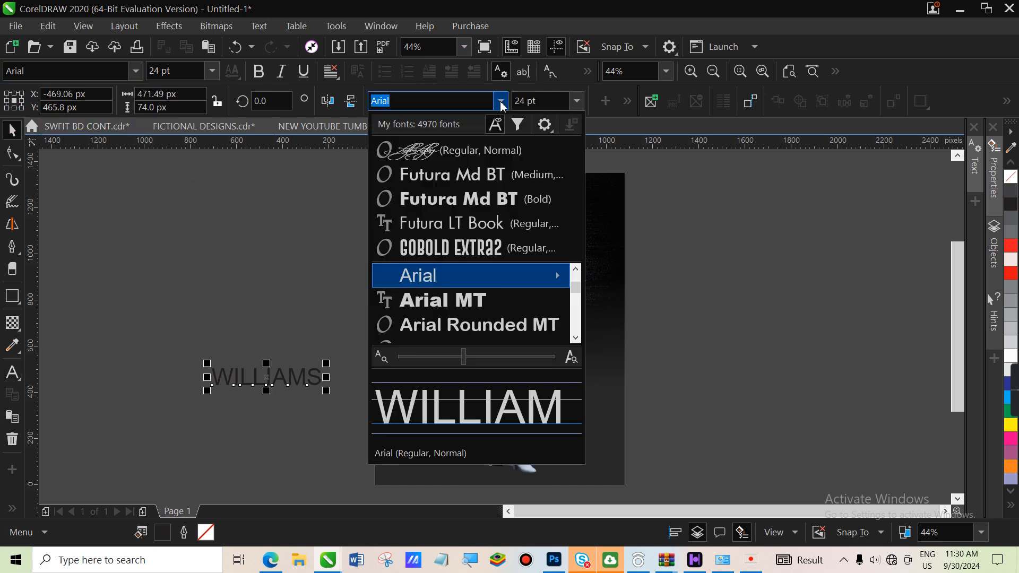
click(496, 183)
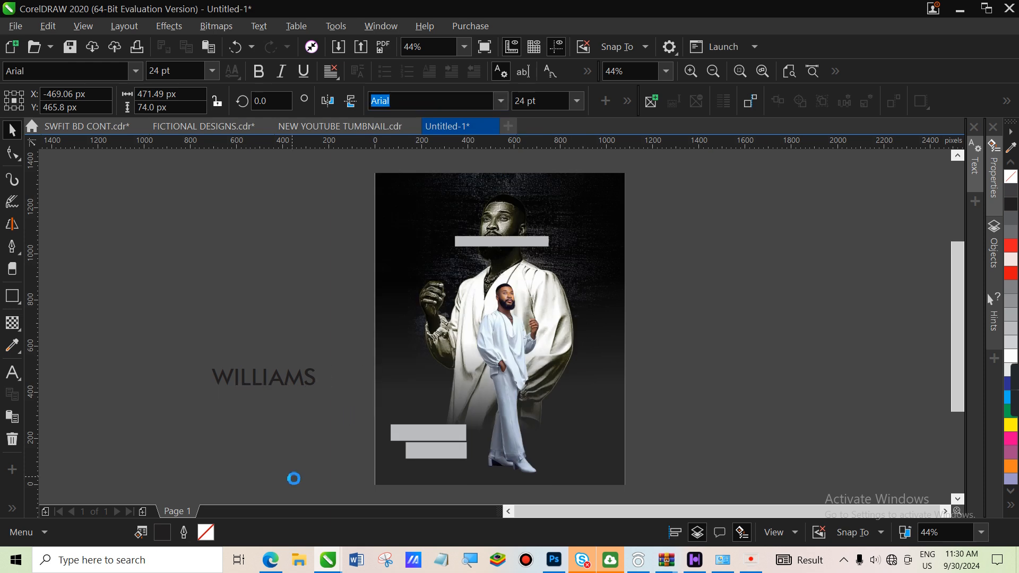
drag(320, 391, 429, 438)
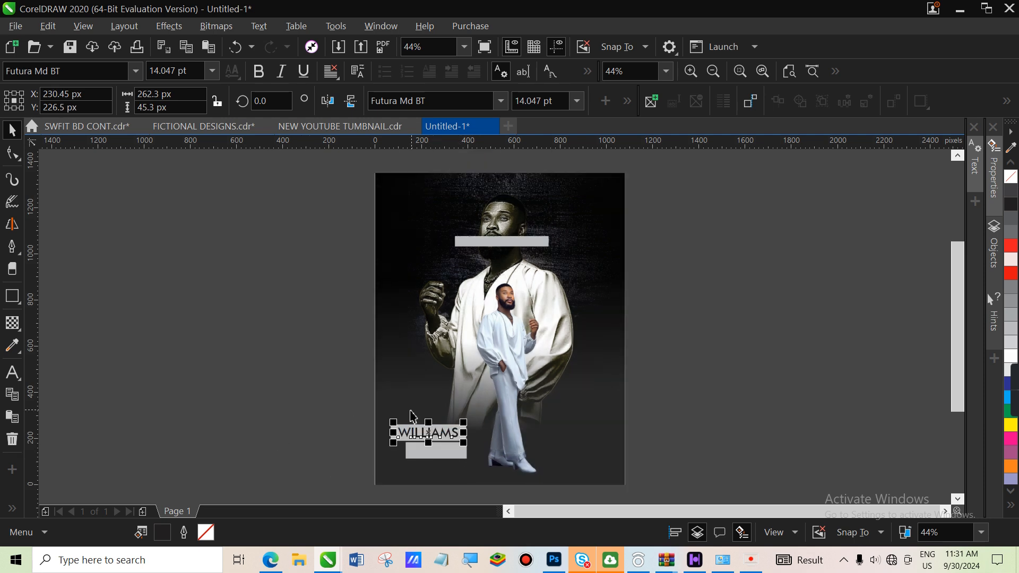
Copy the name text onto the lower bar and change it to the second name via Edit Text
drag(433, 433, 444, 453)
click(522, 312)
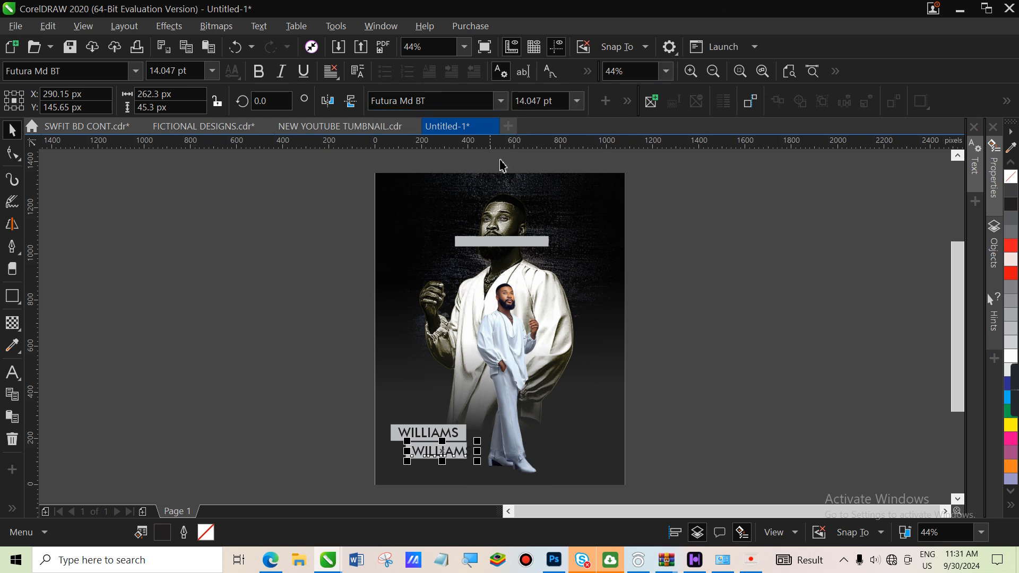
click(525, 75)
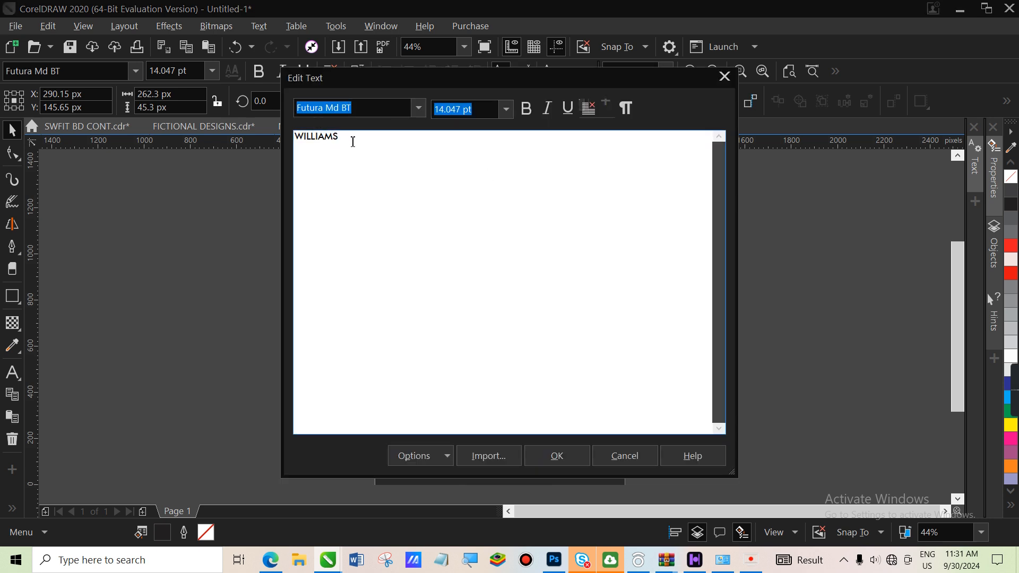
drag(353, 140, 276, 142)
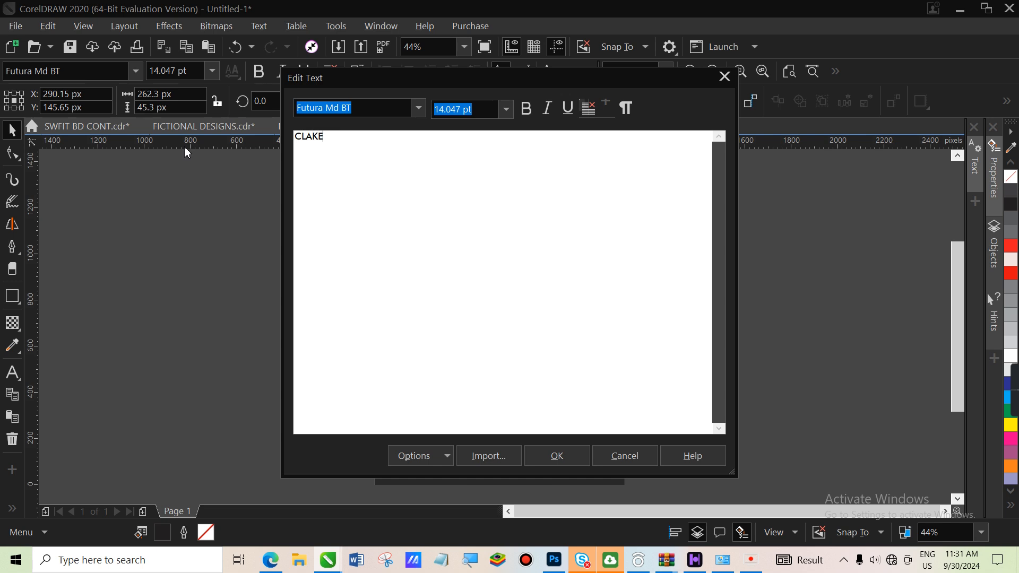
click(557, 460)
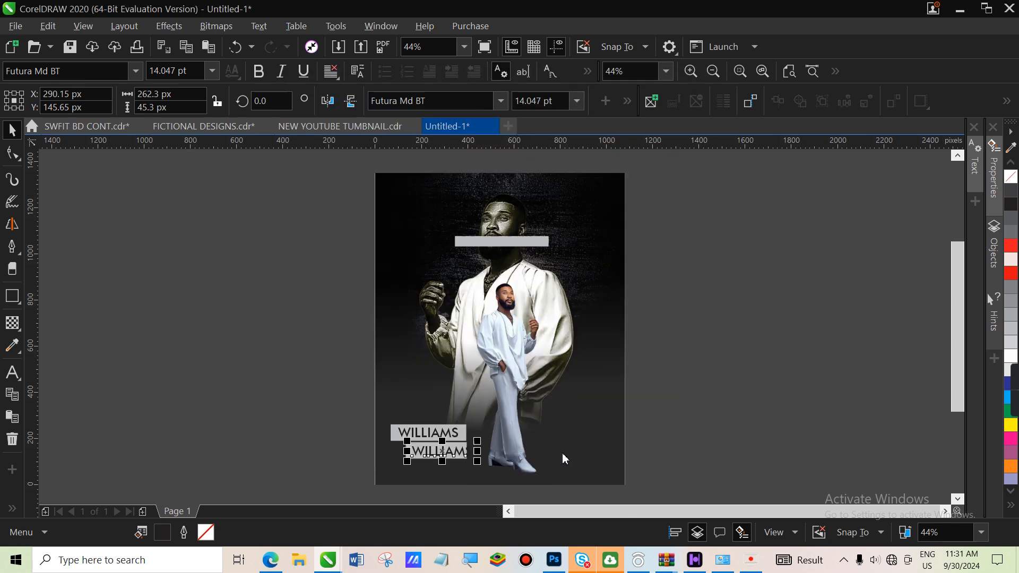
click(325, 433)
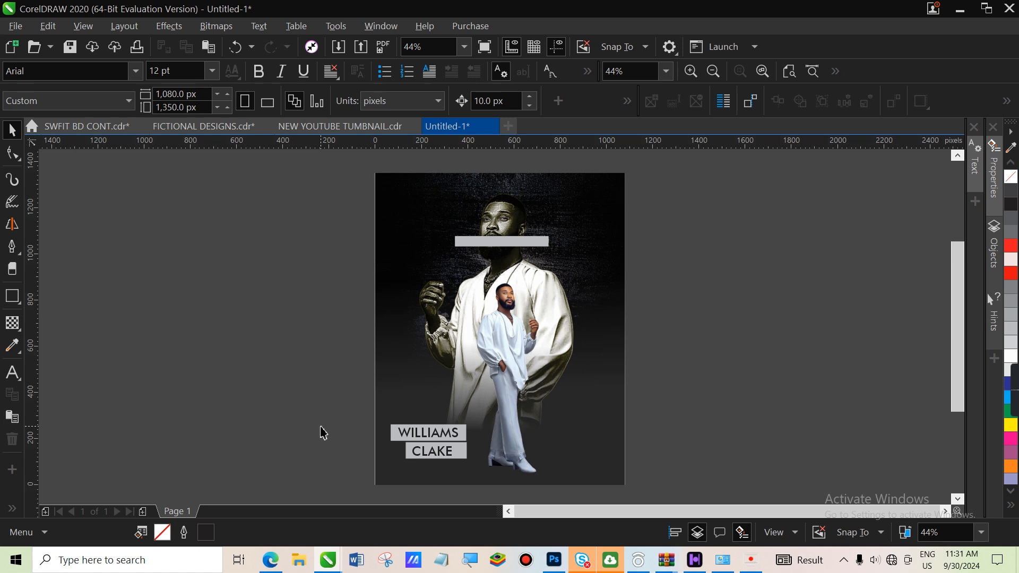
click(438, 452)
Offset the lower name label to the right, then move both labels lower toward the man's feet
drag(441, 457, 407, 475)
click(408, 453)
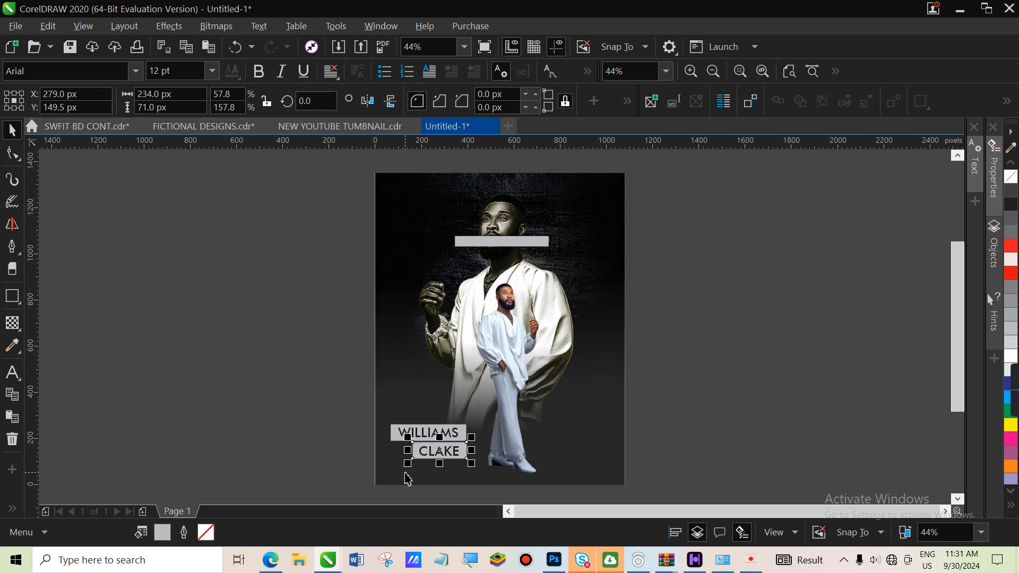
click(280, 413)
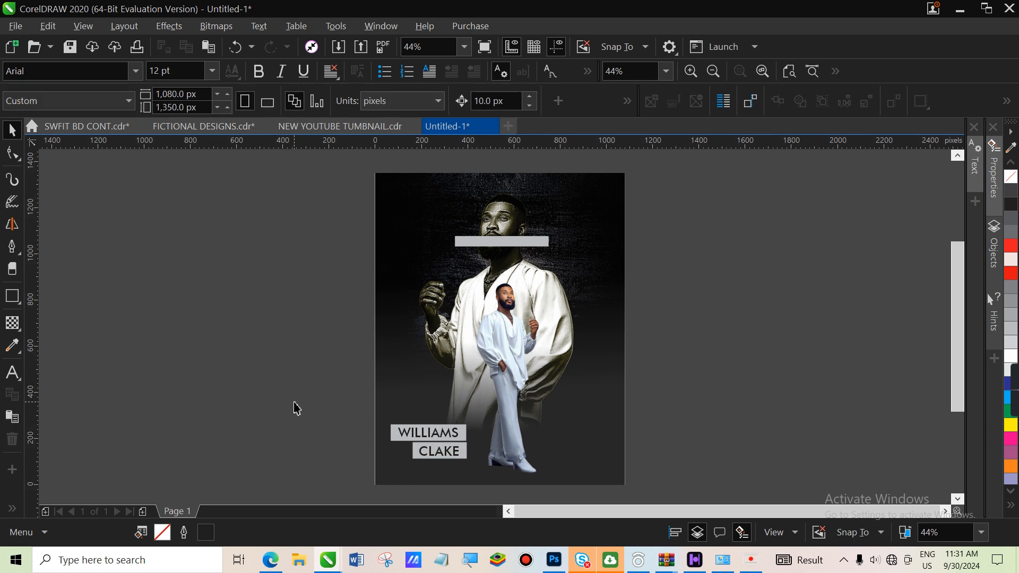
drag(323, 412, 486, 474)
drag(443, 448, 456, 453)
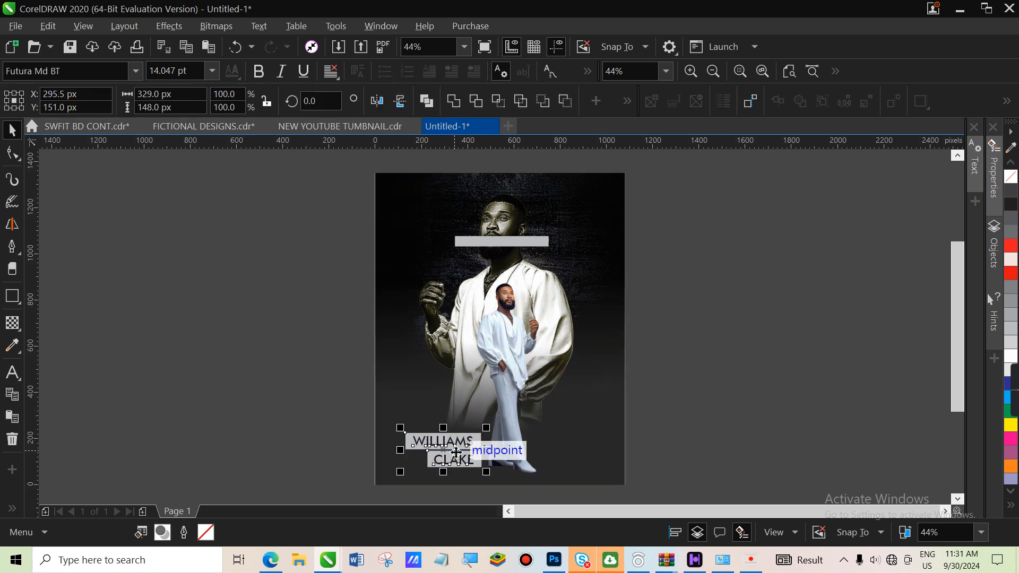
click(13, 373)
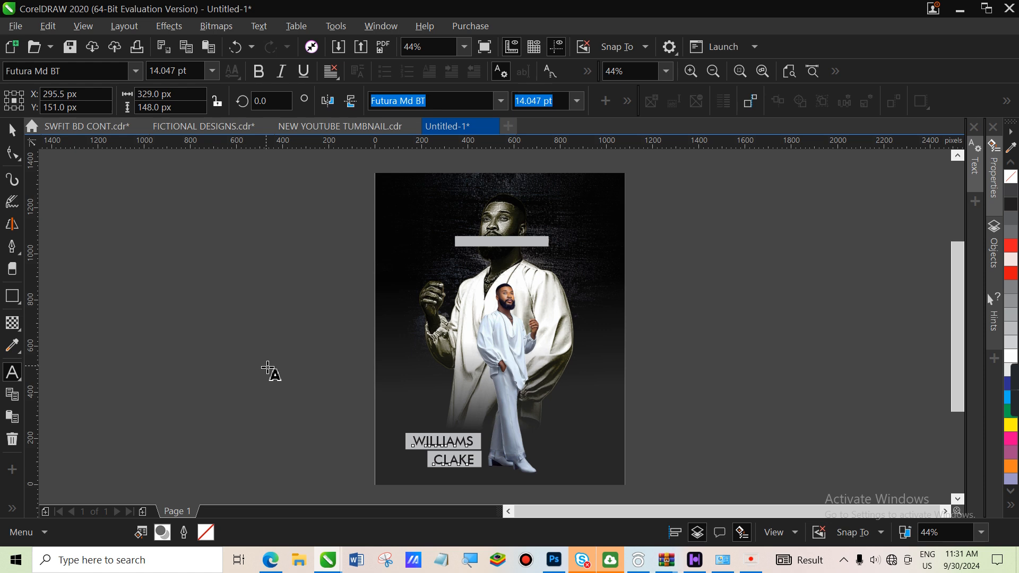
click(267, 366)
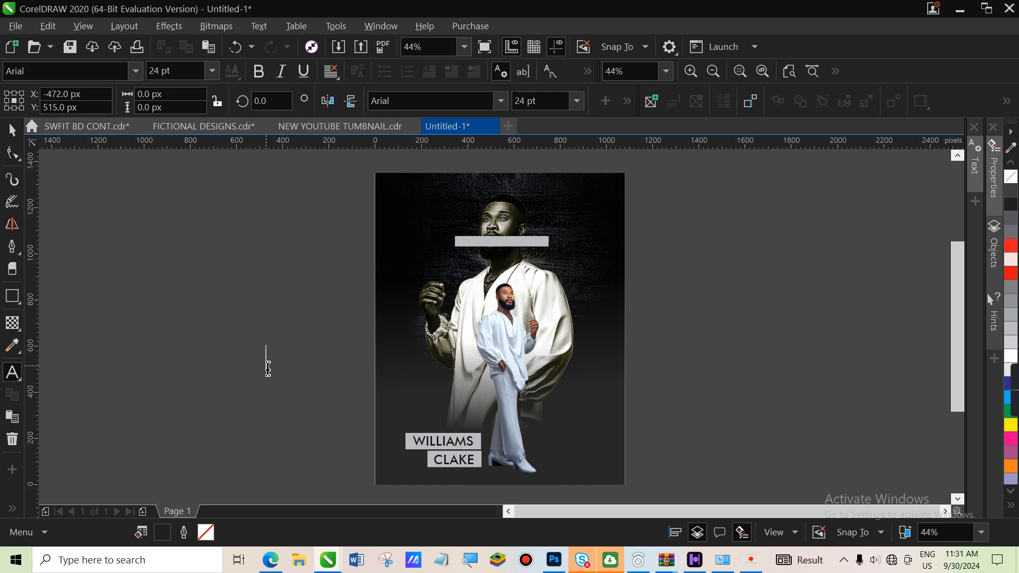
Add white 'Birthday' text in MadrigalleMinuet over the man's legs
text(Birthday)
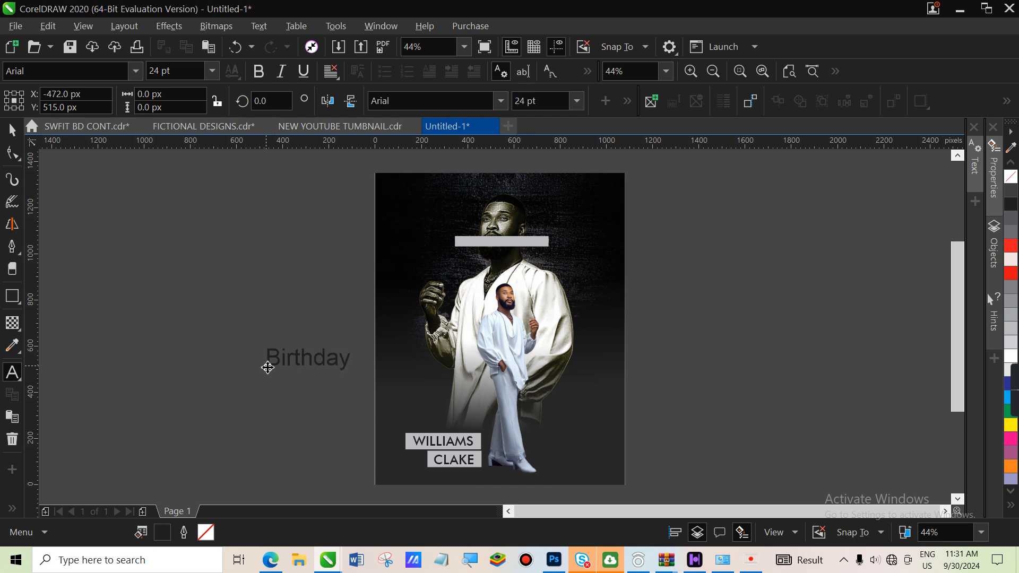
key(ctrl+space)
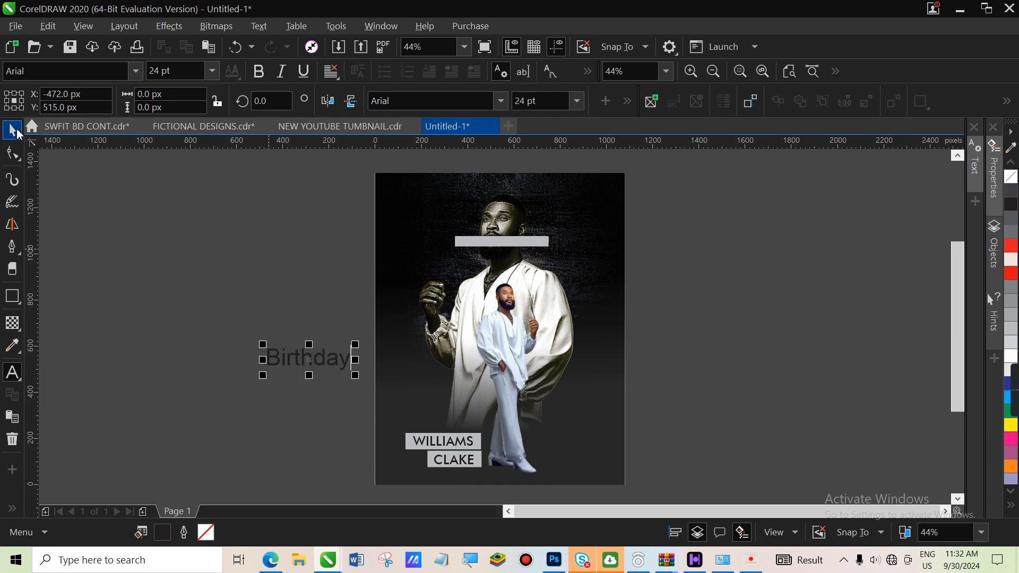
click(502, 101)
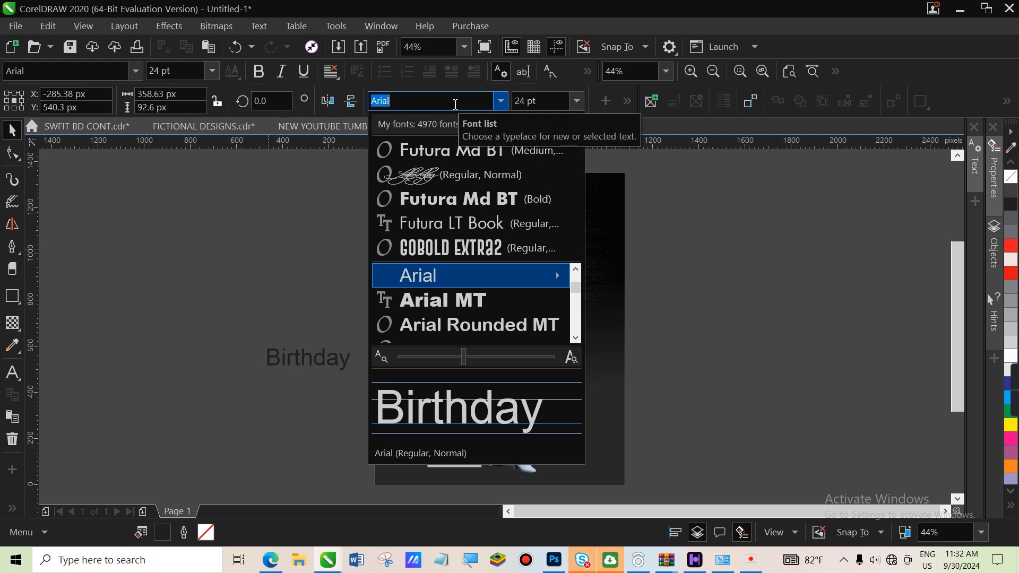
text(madri)
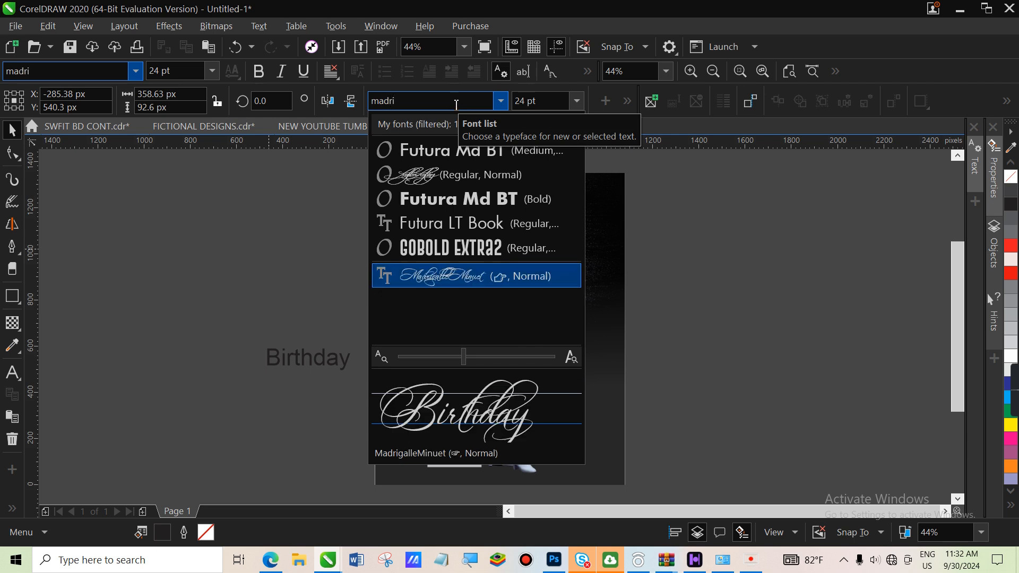
click(452, 281)
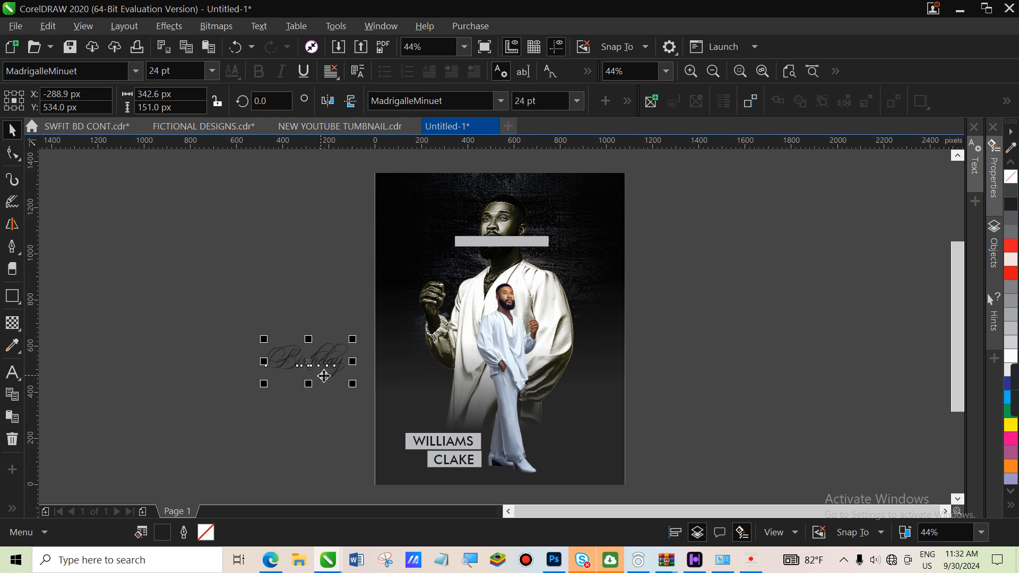
drag(353, 339, 380, 325)
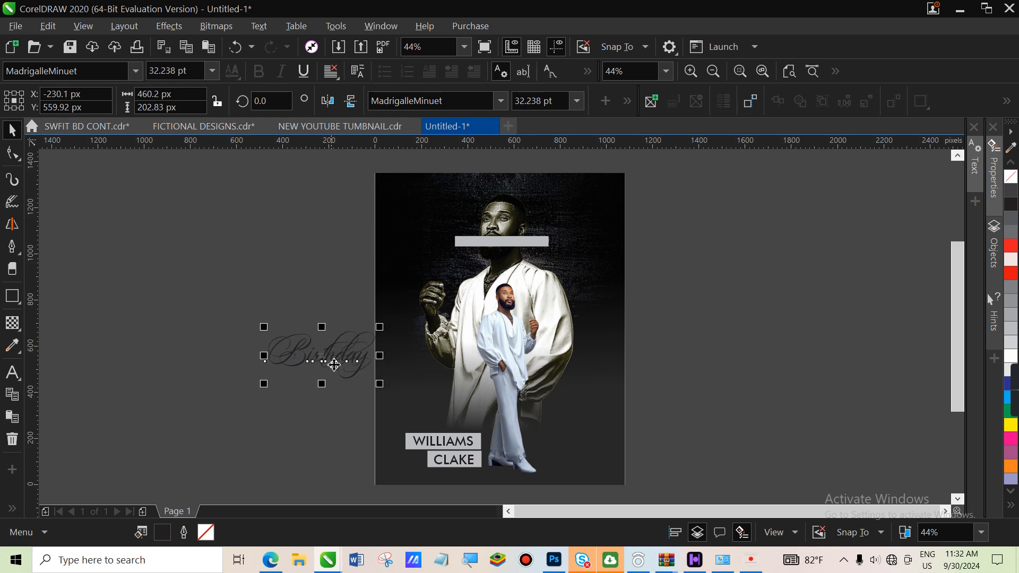
drag(325, 355, 491, 407)
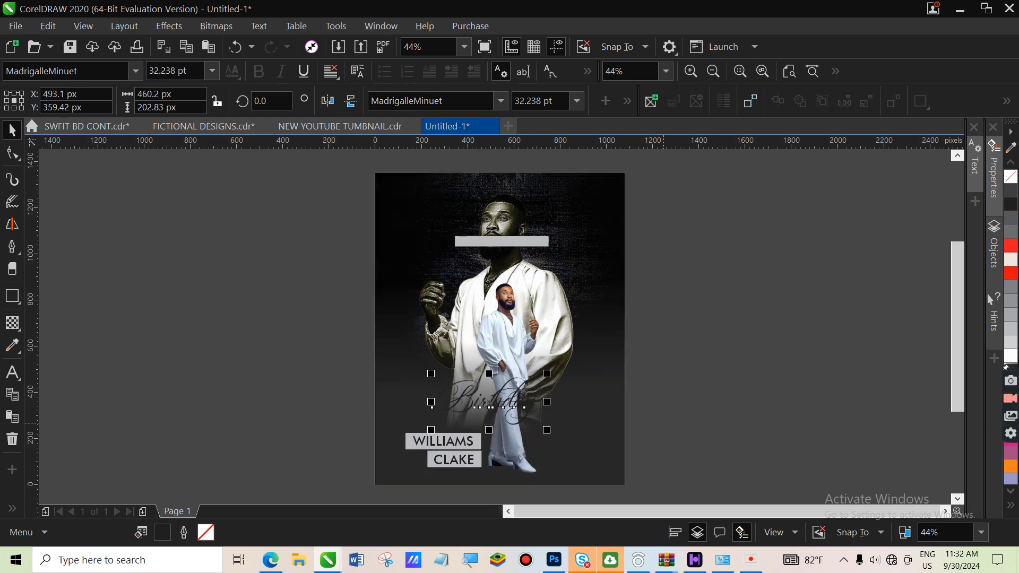
click(1012, 360)
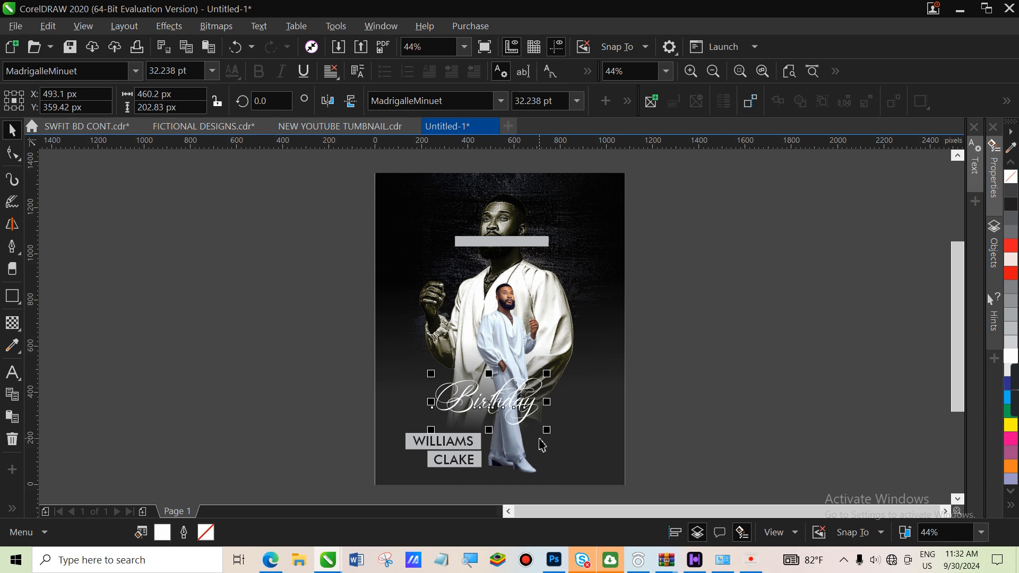
Enlarge Birthday to 774 × 341.14 px and set it just above the name labels
drag(547, 430, 603, 488)
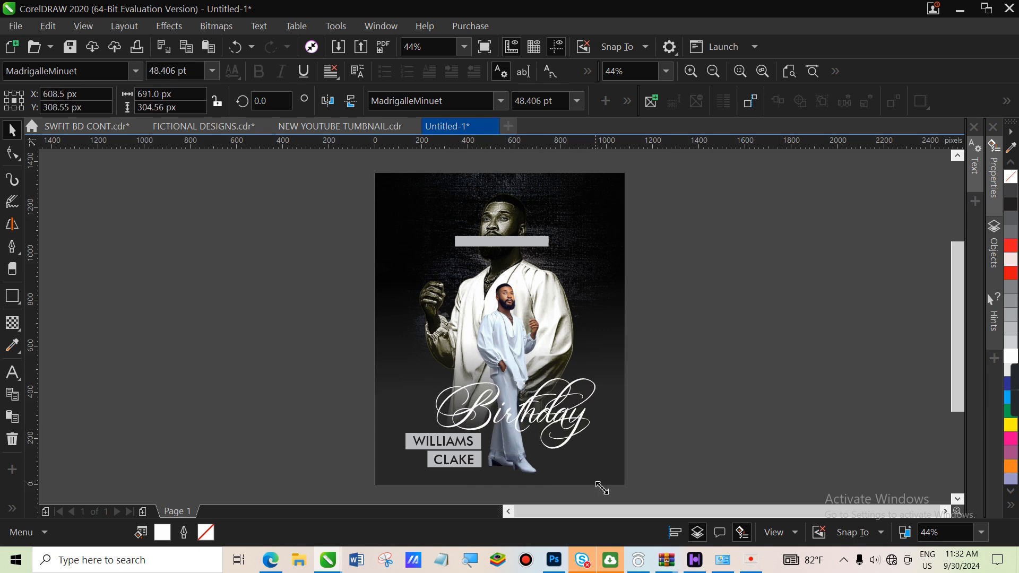
drag(541, 416, 520, 415)
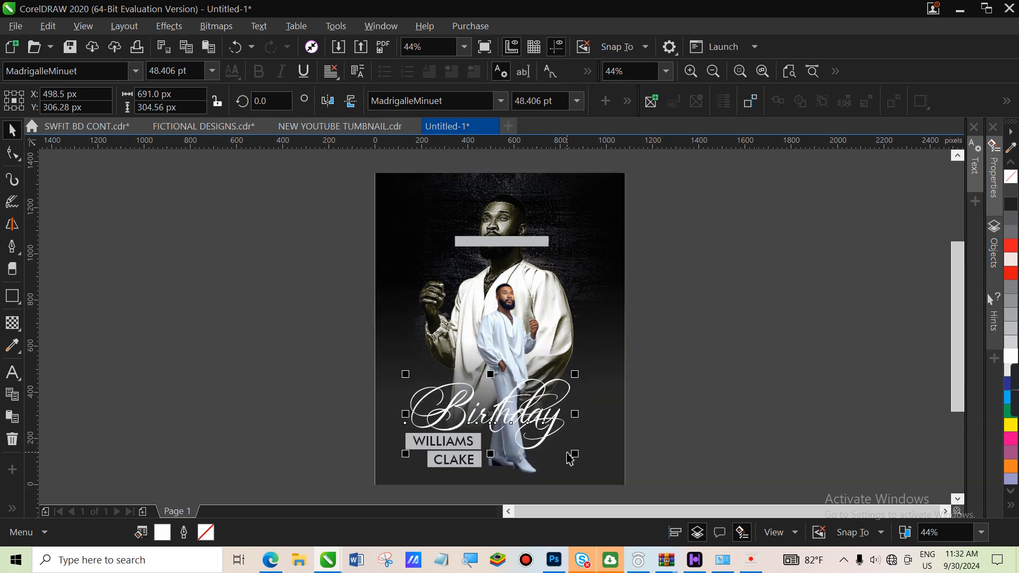
drag(574, 454, 599, 476)
drag(552, 430, 548, 418)
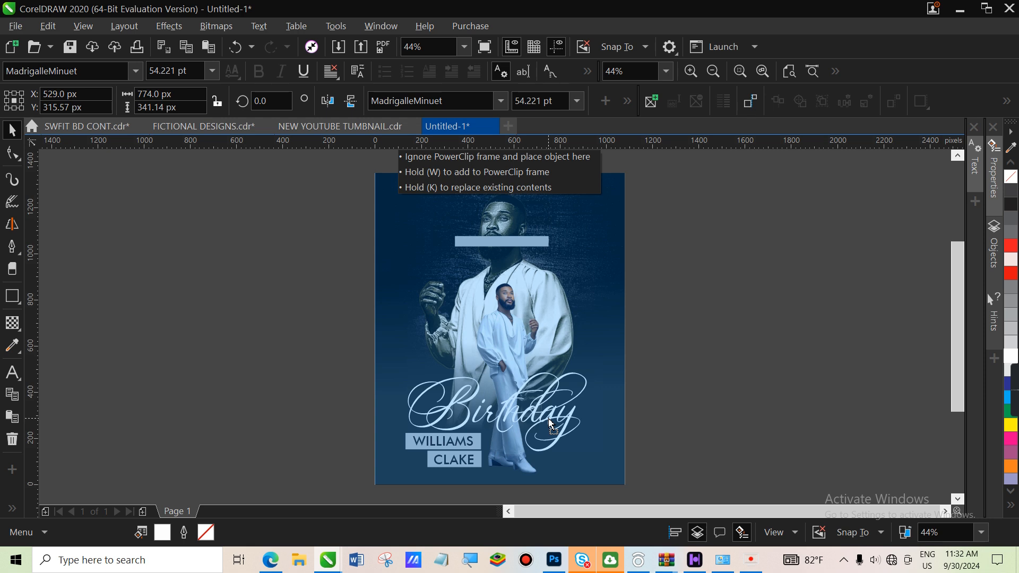
drag(550, 423, 550, 423)
click(12, 373)
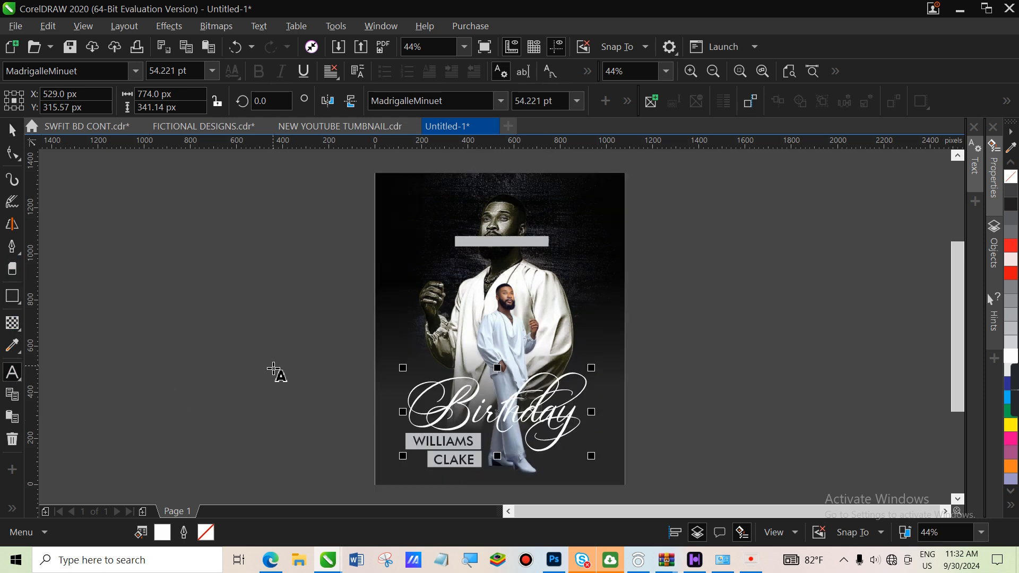
click(260, 373)
Add a small white 'Happy' in Angela Aiglory above Birthday, then draw a rectangle across the poster bottom
text(Happy)
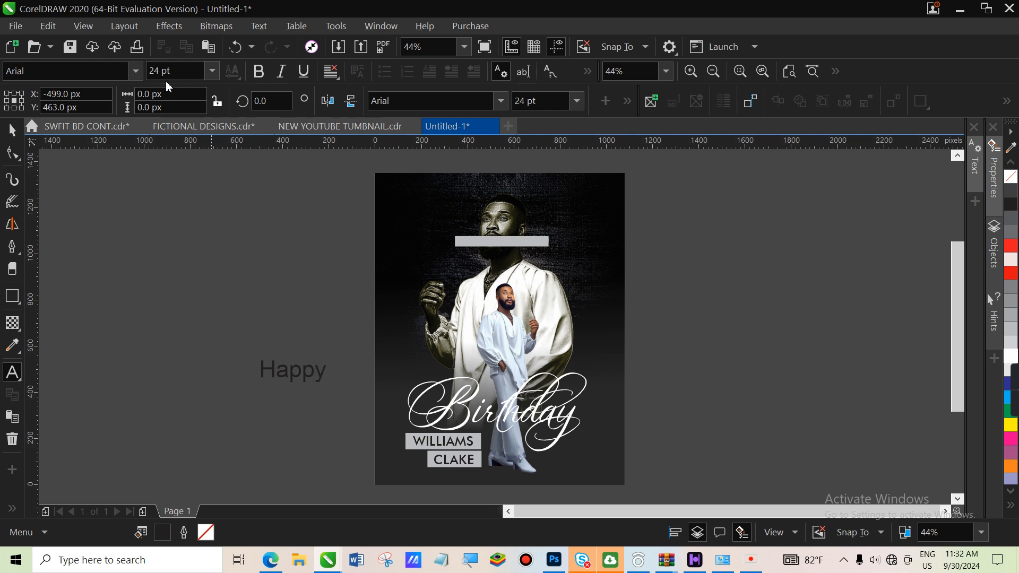
click(12, 129)
click(428, 101)
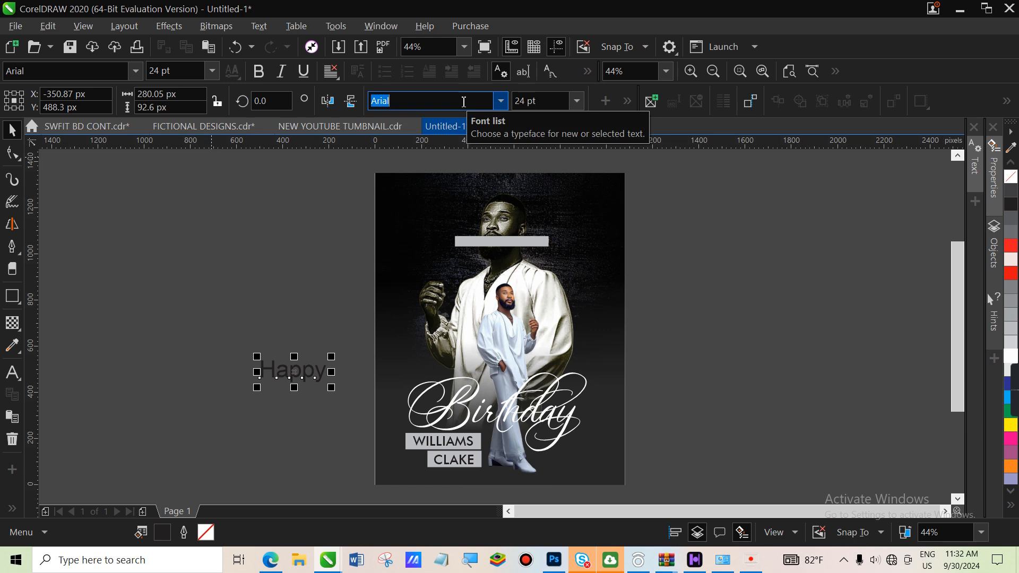
text(Angela Aiglory)
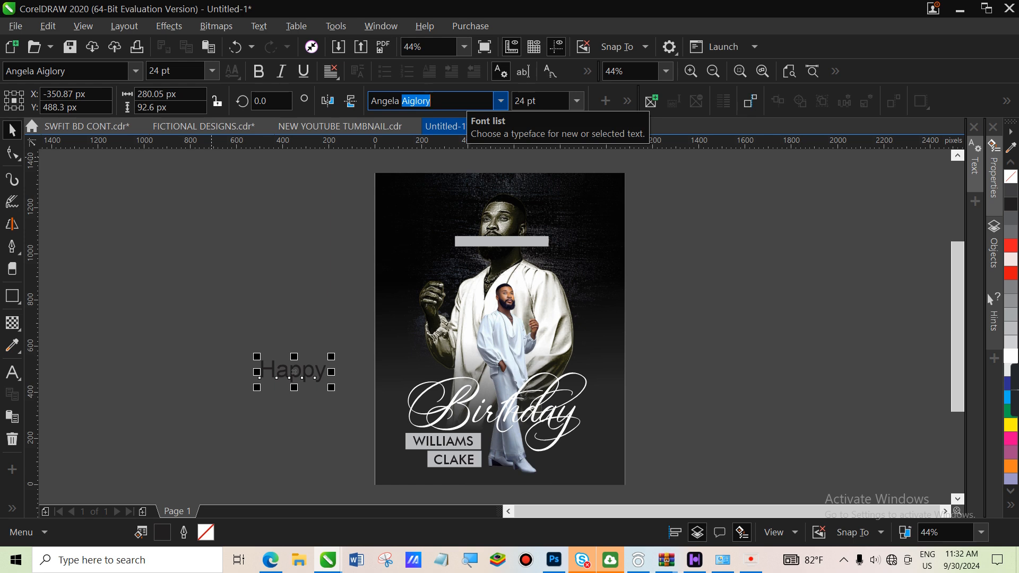
key(Return)
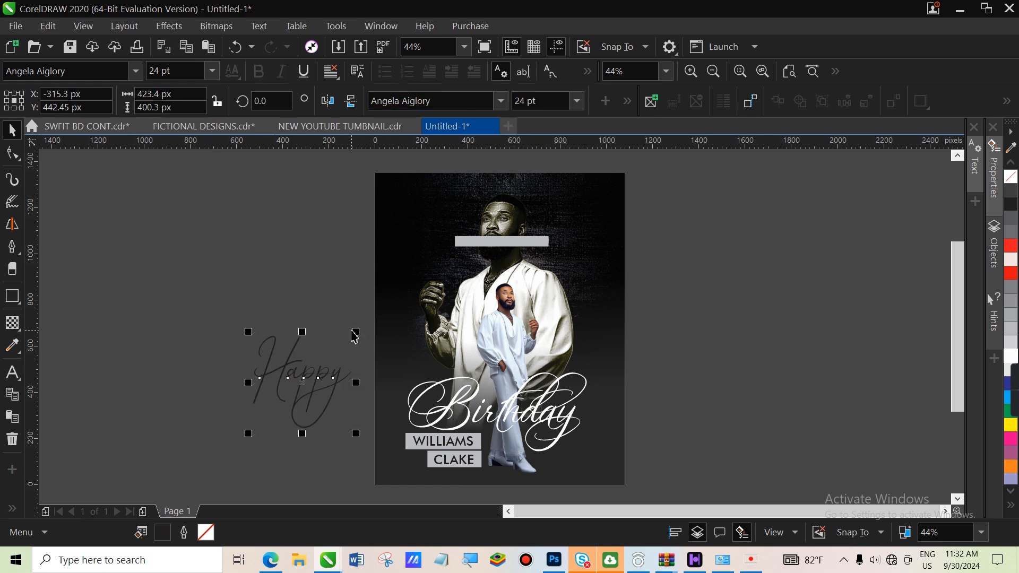
drag(359, 331, 325, 391)
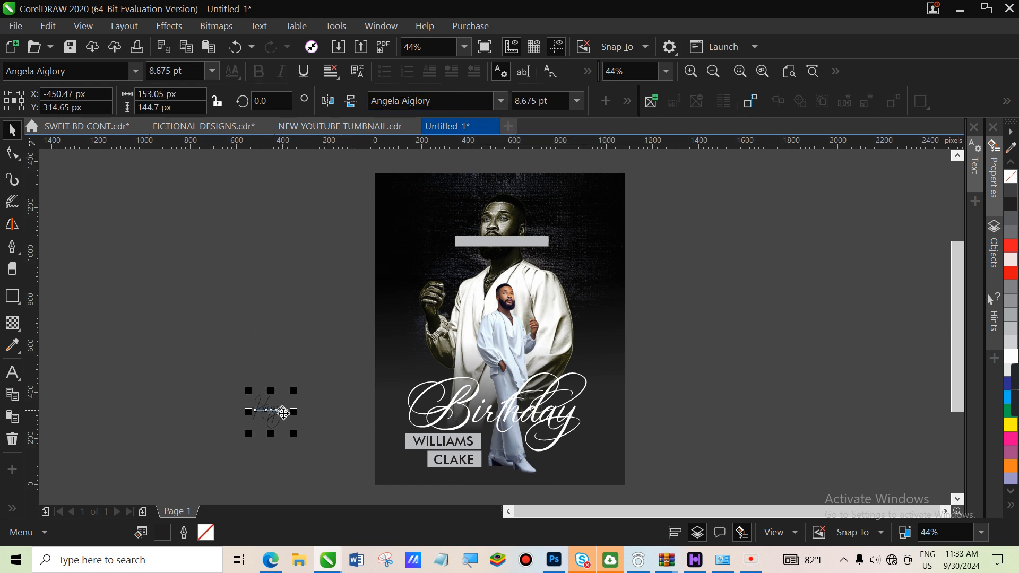
click(1011, 355)
drag(257, 412, 499, 388)
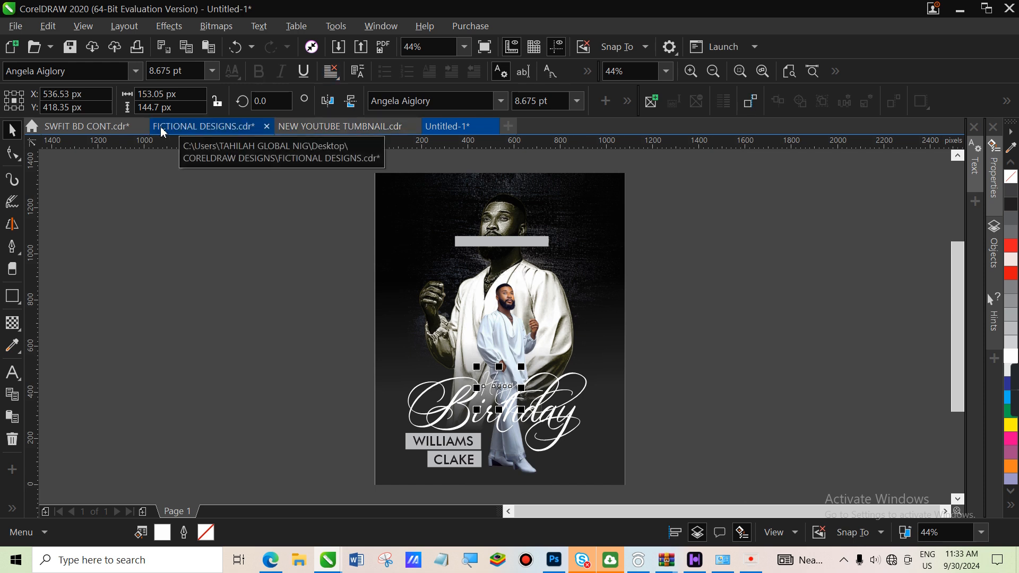
click(11, 296)
drag(334, 384, 660, 485)
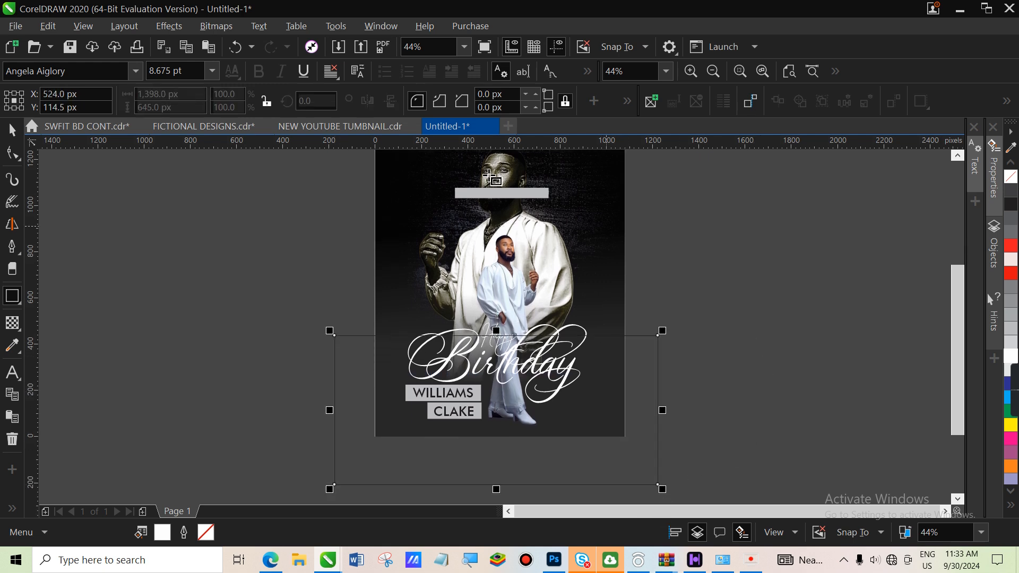
Fill the rectangle with the sampled dark background colour and fade it upward with linear transparency
click(13, 346)
click(401, 169)
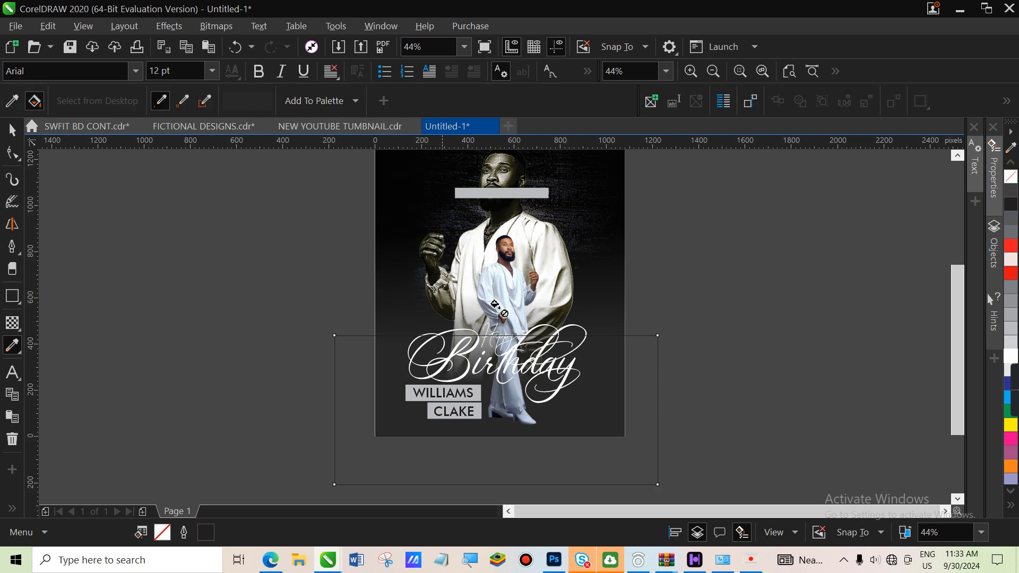
click(637, 446)
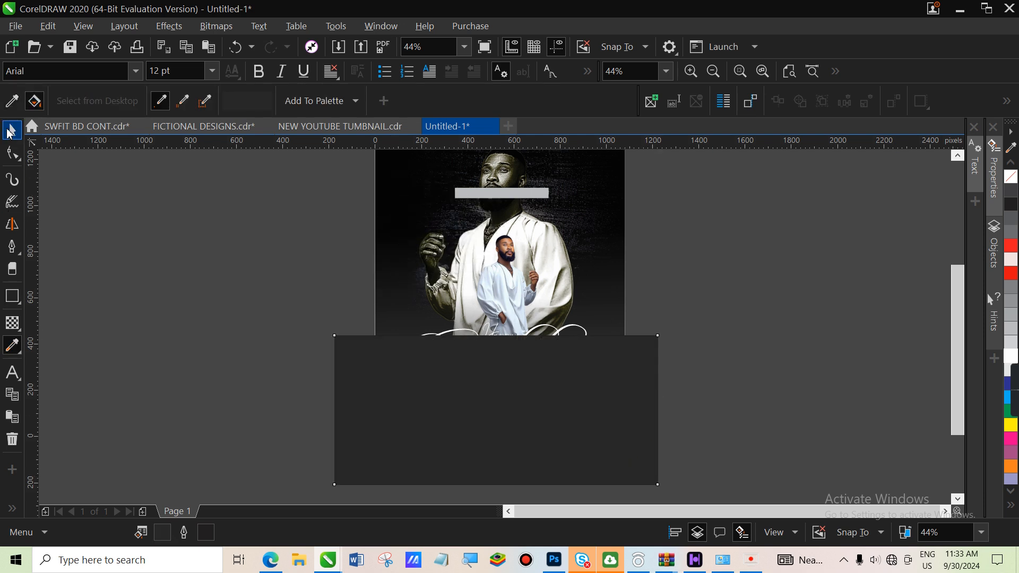
click(10, 132)
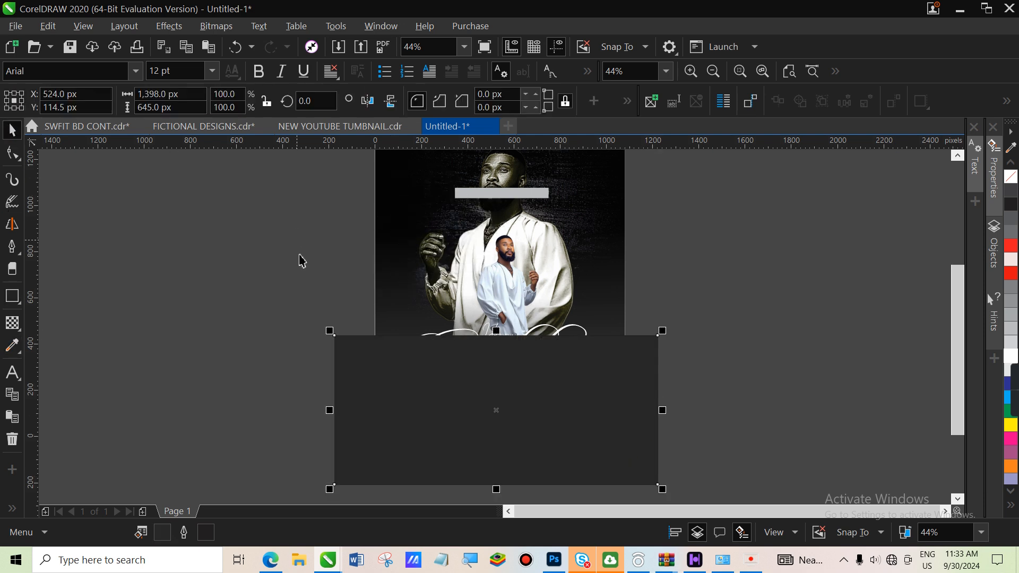
click(17, 327)
drag(501, 428, 499, 330)
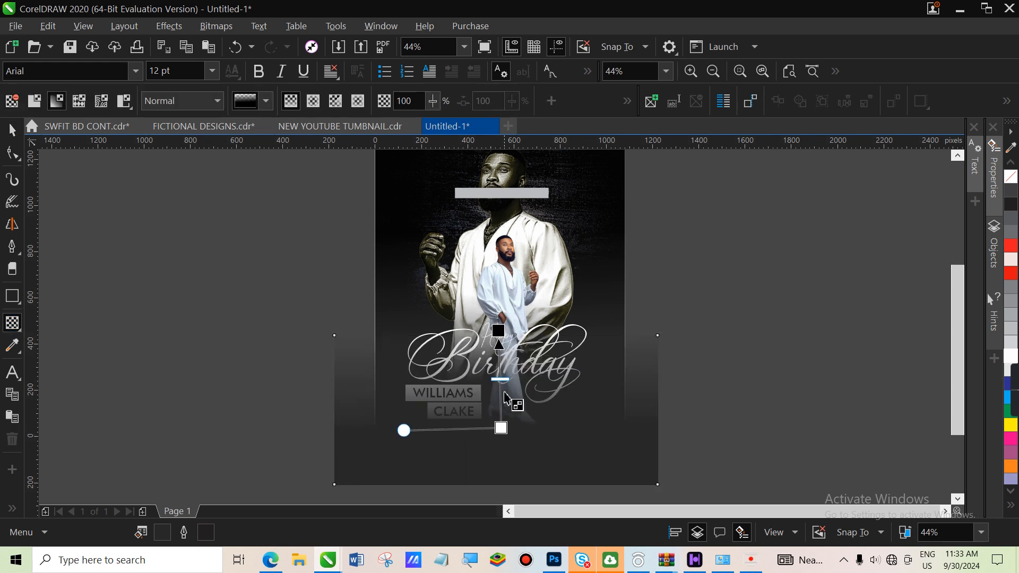
Adjust the fade's start opacity, then move the rectangle off the page and delete it
mouse_move(502, 435)
mouse_down()
mouse_move(496, 415)
mouse_move(503, 433)
mouse_up()
click(501, 436)
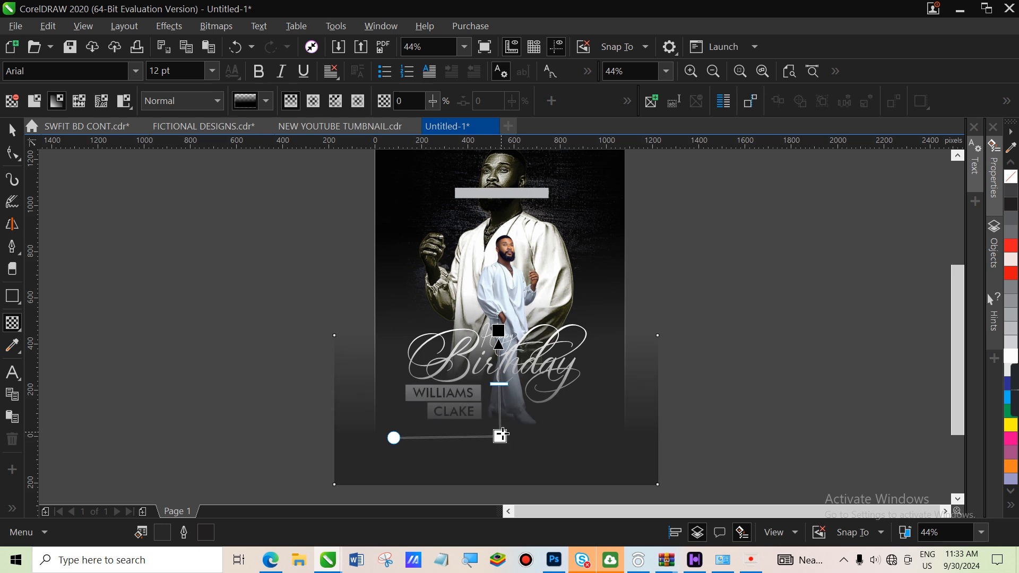
click(502, 435)
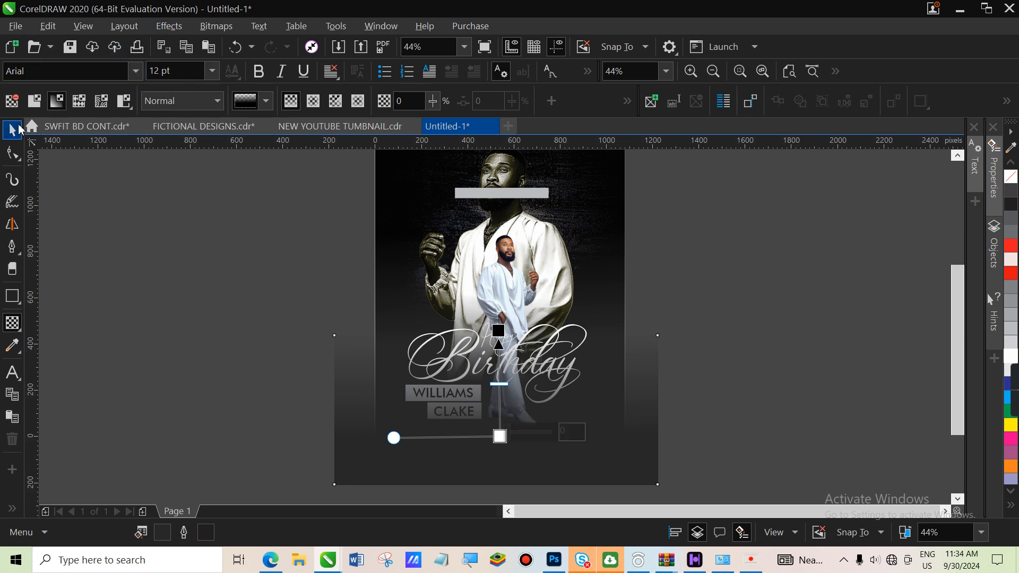
click(16, 129)
drag(623, 436, 249, 361)
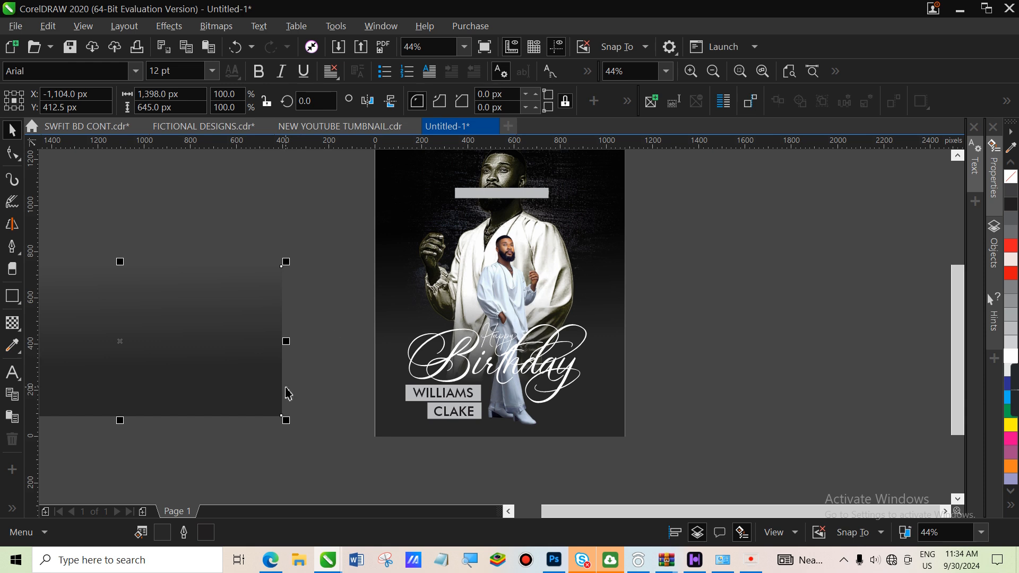
key(Delete)
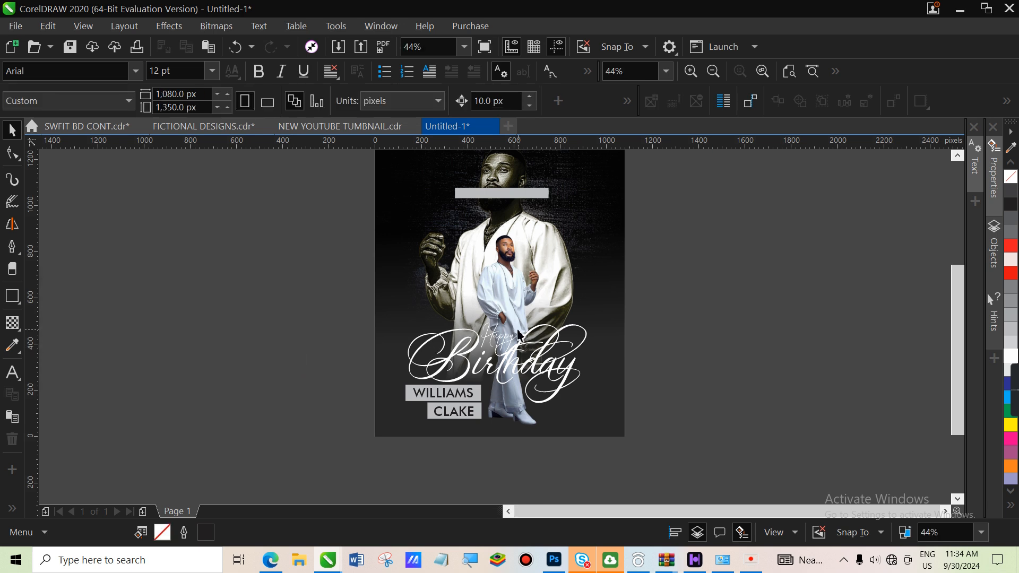
Copy the upper name label onto the top grey bar and shrink it to fit
click(461, 395)
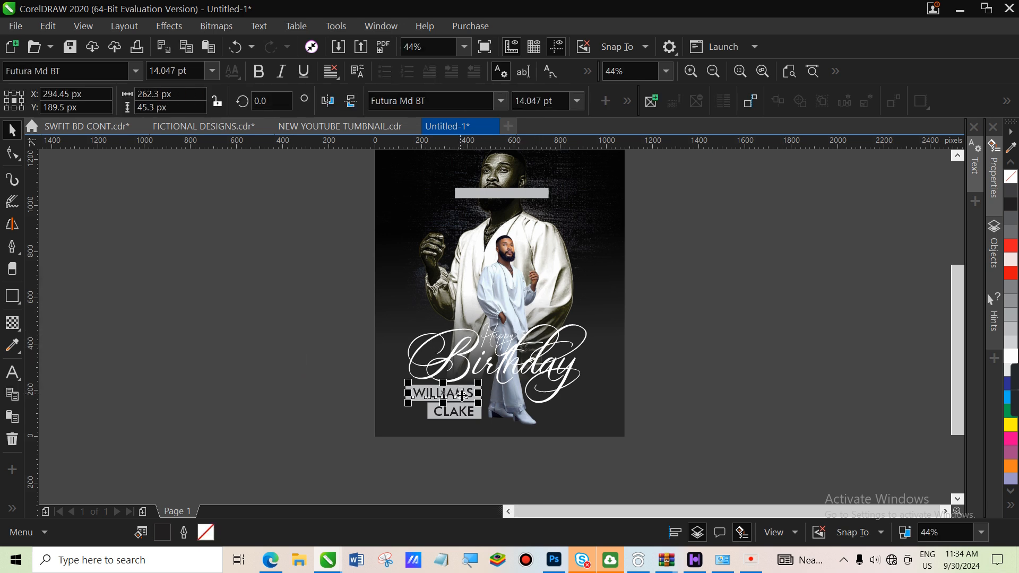
drag(462, 396, 508, 198)
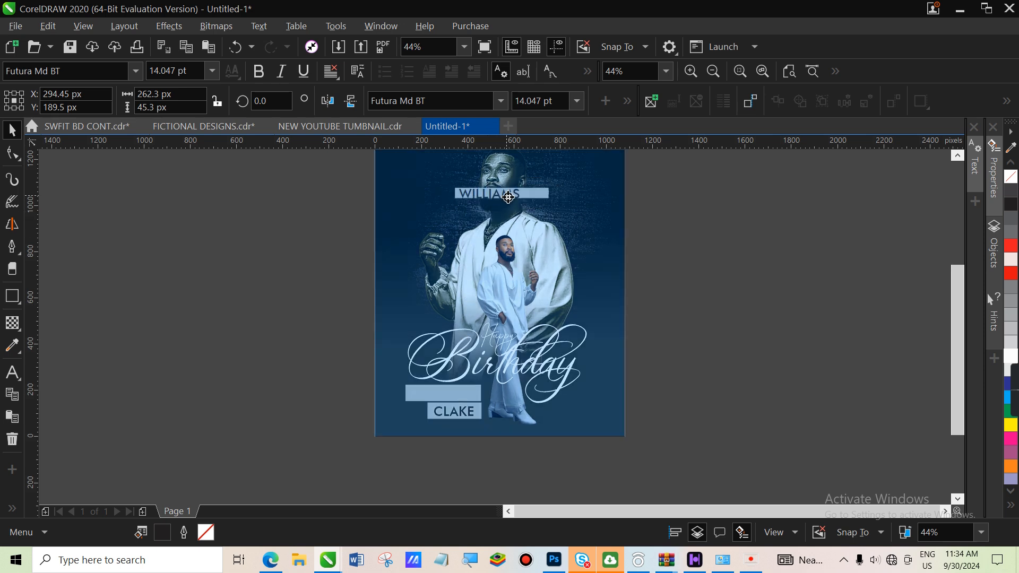
click(539, 226)
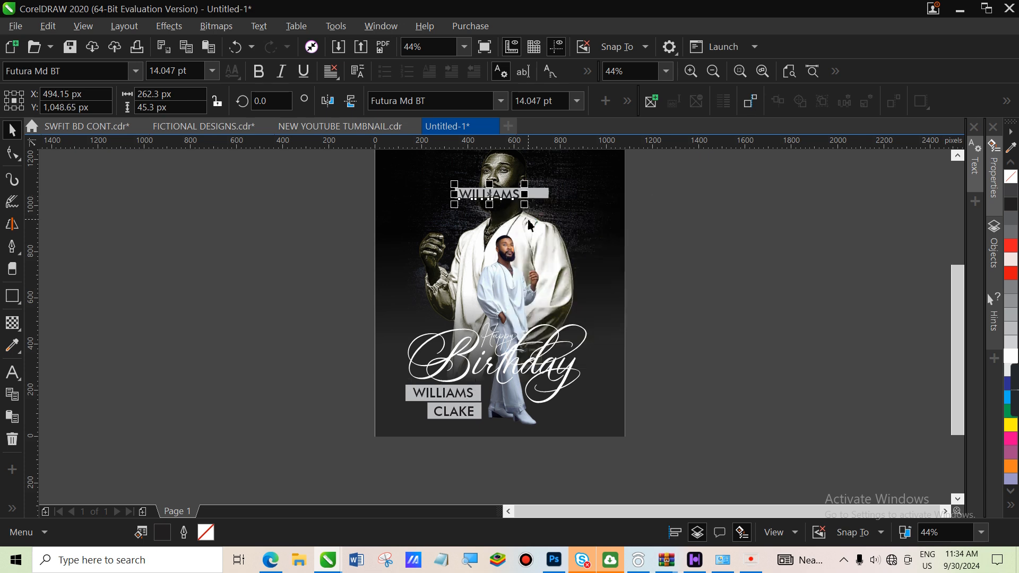
drag(527, 211, 501, 252)
drag(487, 195, 481, 196)
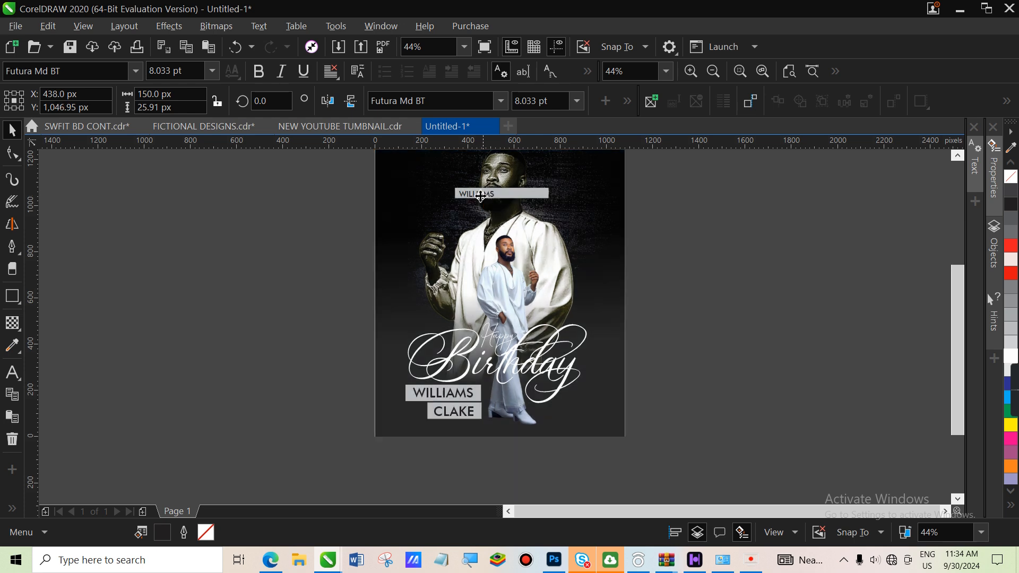
Widen the copied label's letter spacing and centre it on the top bar
click(11, 154)
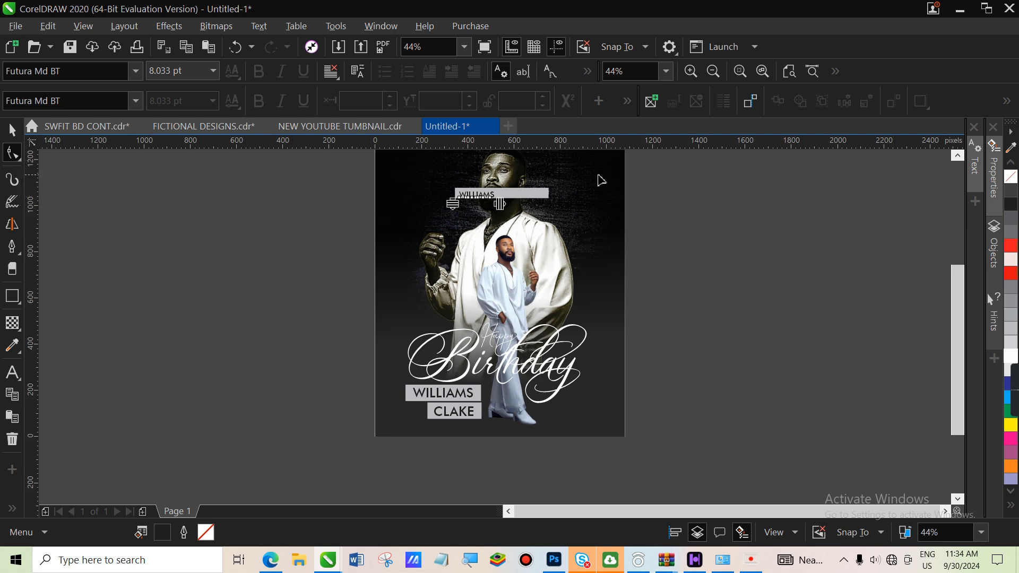
drag(502, 206, 546, 211)
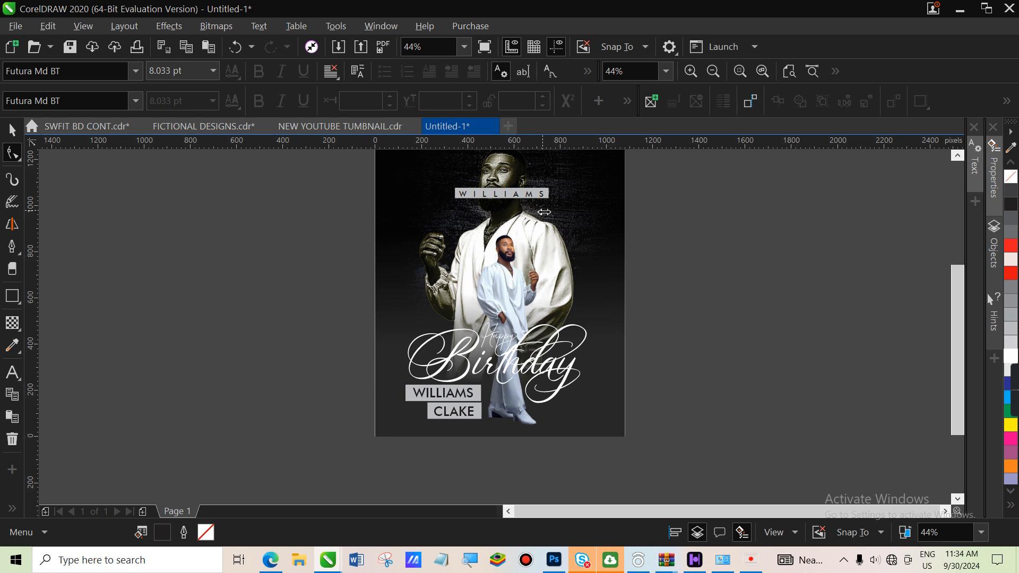
click(11, 129)
click(313, 257)
drag(535, 200, 535, 199)
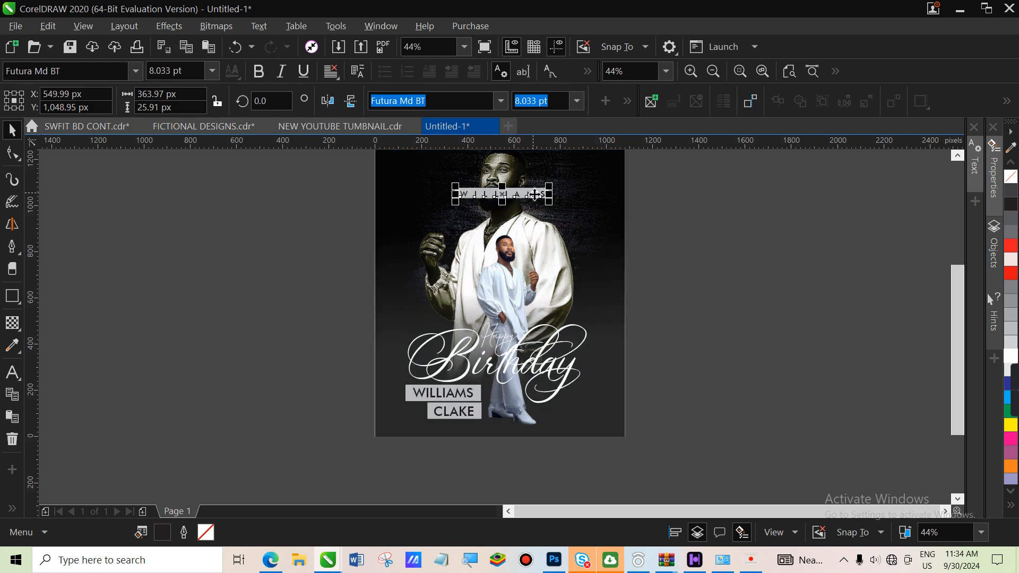
drag(700, 172, 393, 235)
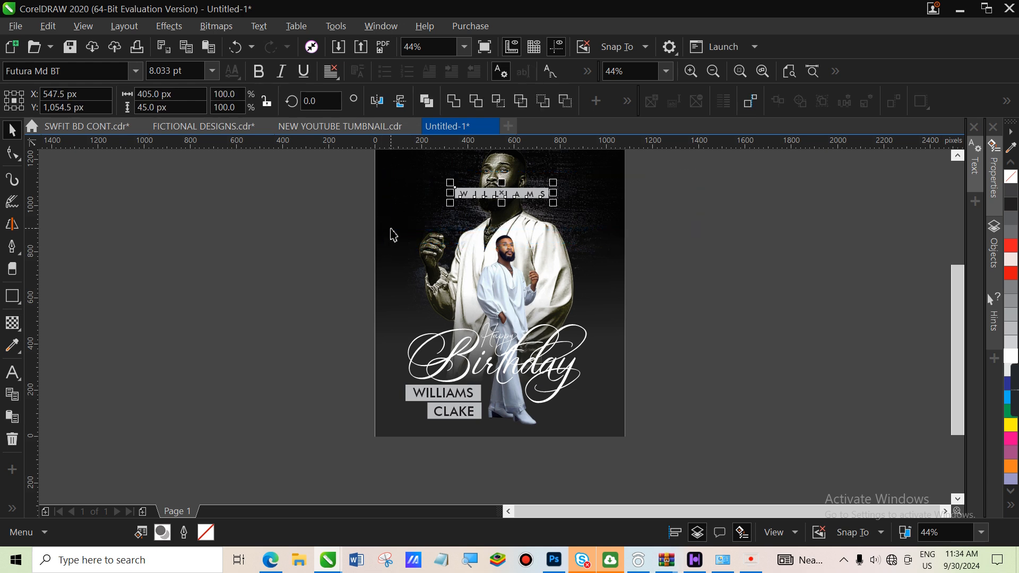
click(764, 248)
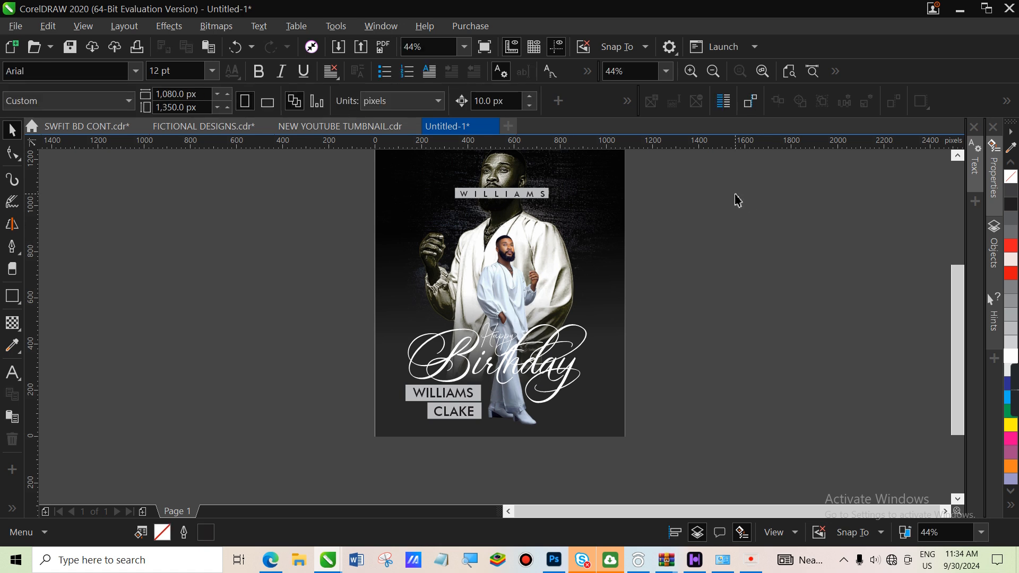
PowerClip the top name label inside the portrait photo so it sits behind his head
drag(693, 180, 399, 217)
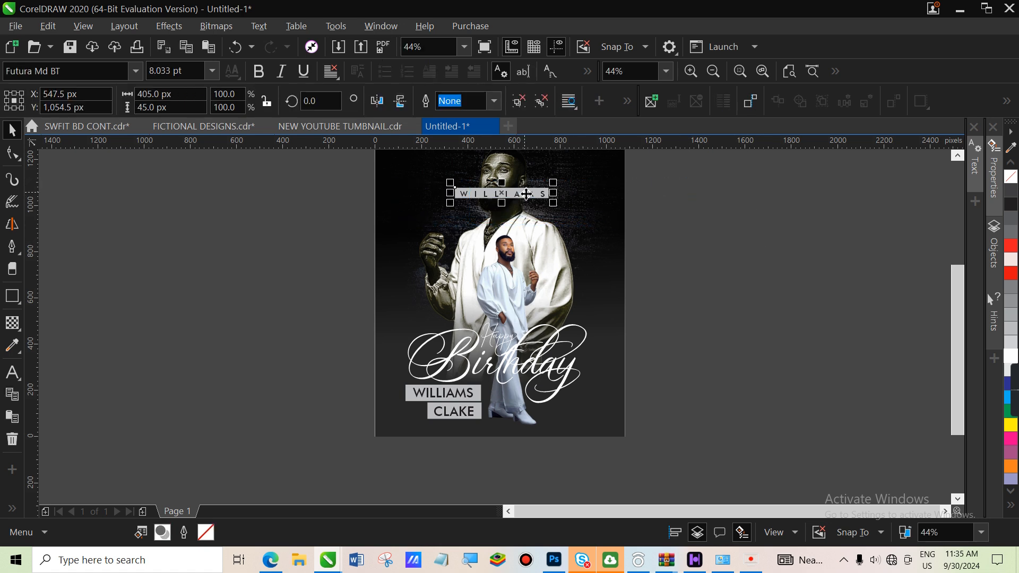
right_click(523, 193)
click(587, 124)
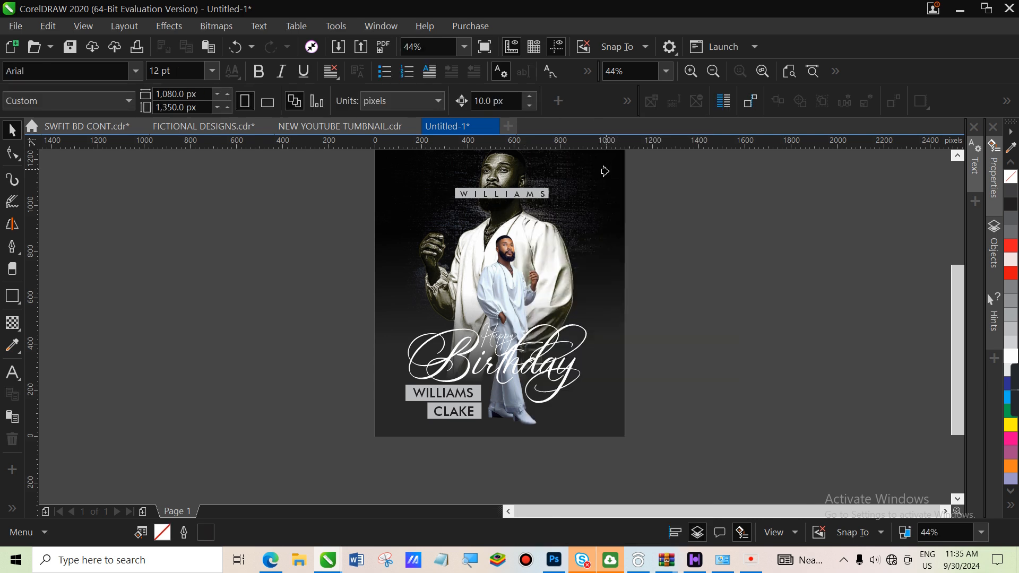
click(606, 171)
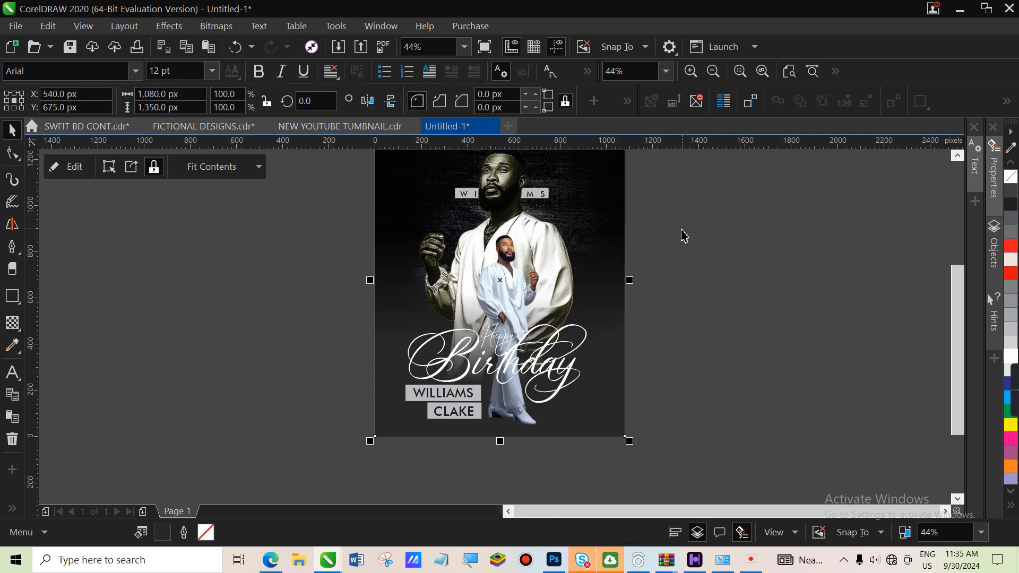
PowerClip the large photo of the man inside the poster frame
click(523, 239)
click(728, 308)
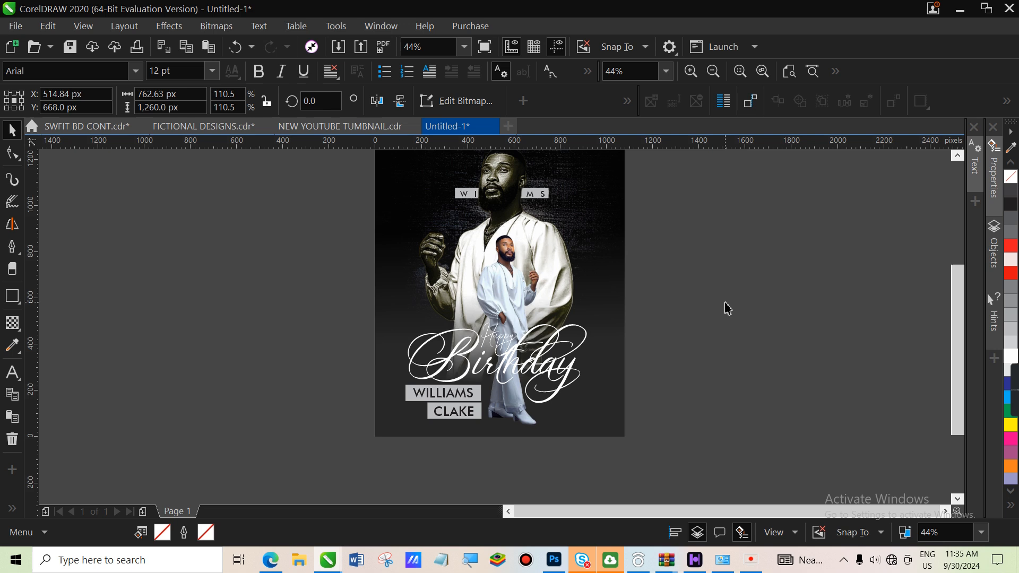
scroll(958, 316, up, 1)
scroll(956, 314, up, 1)
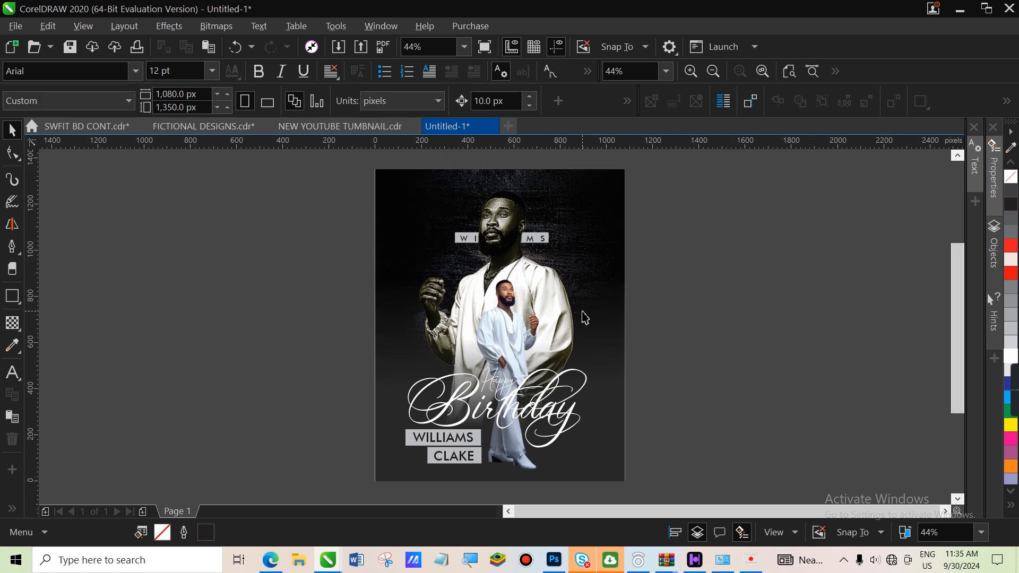
click(564, 304)
right_click(564, 304)
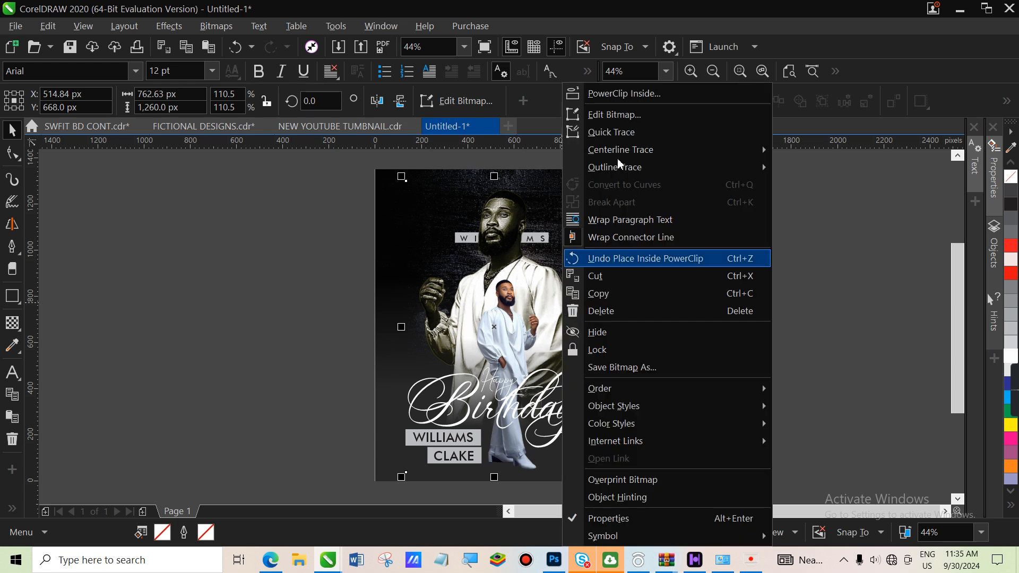
click(658, 94)
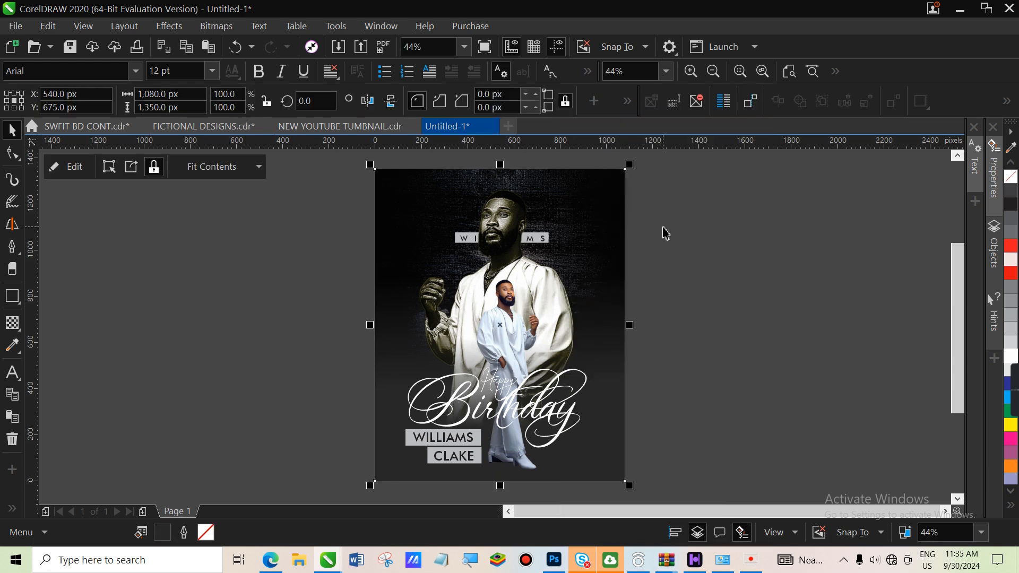
PowerClip the script text, name labels and small photo inside the poster frame
drag(709, 268, 400, 494)
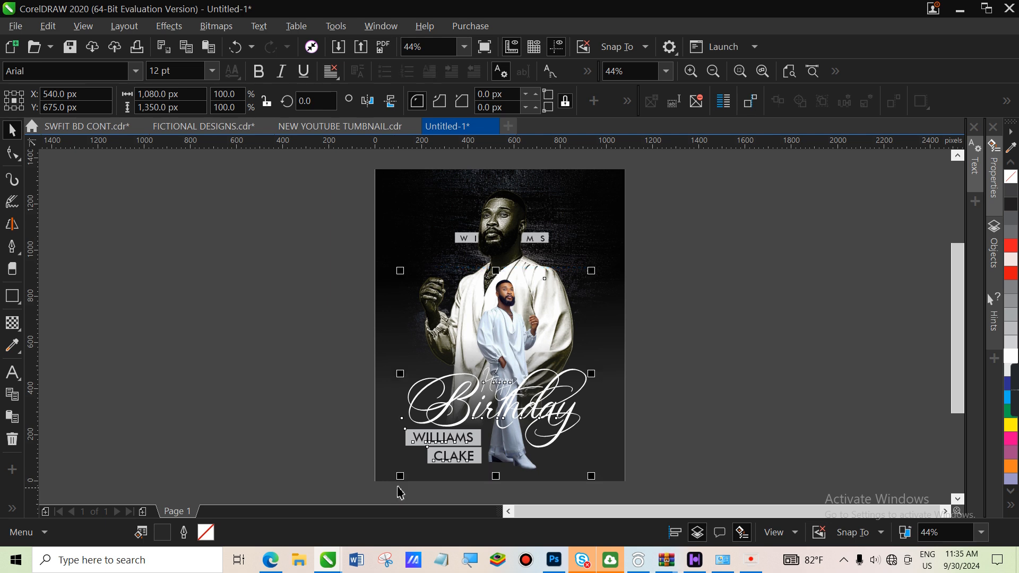
right_click(522, 335)
click(611, 146)
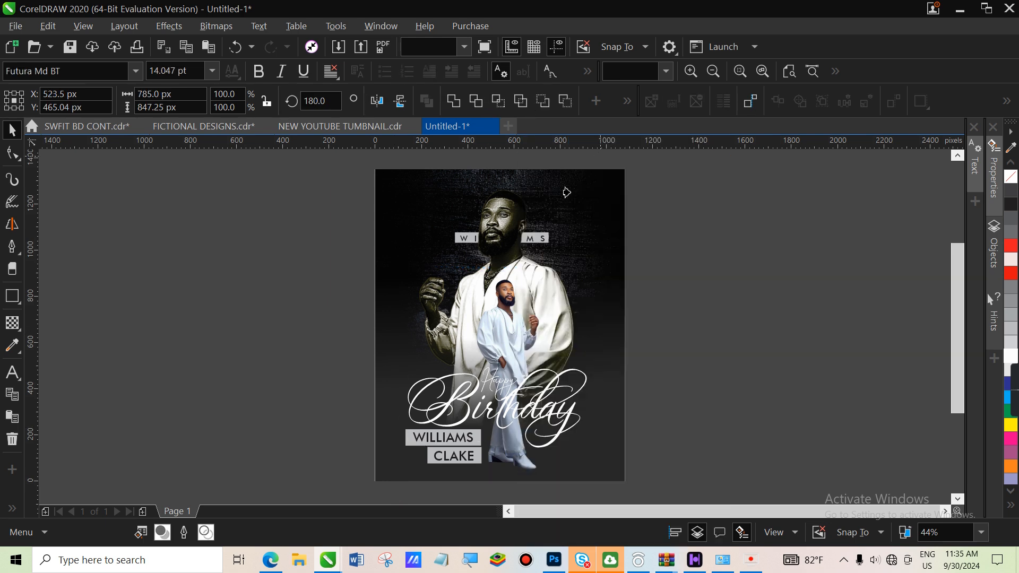
click(526, 194)
click(749, 235)
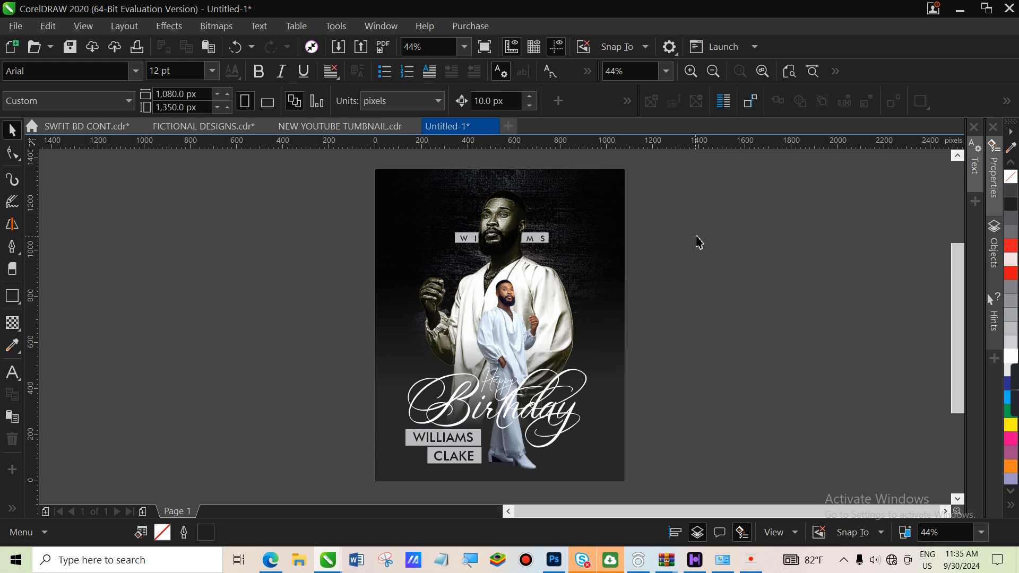
Type the two-line date '29' / 'SEPT' as text on the poster
click(11, 373)
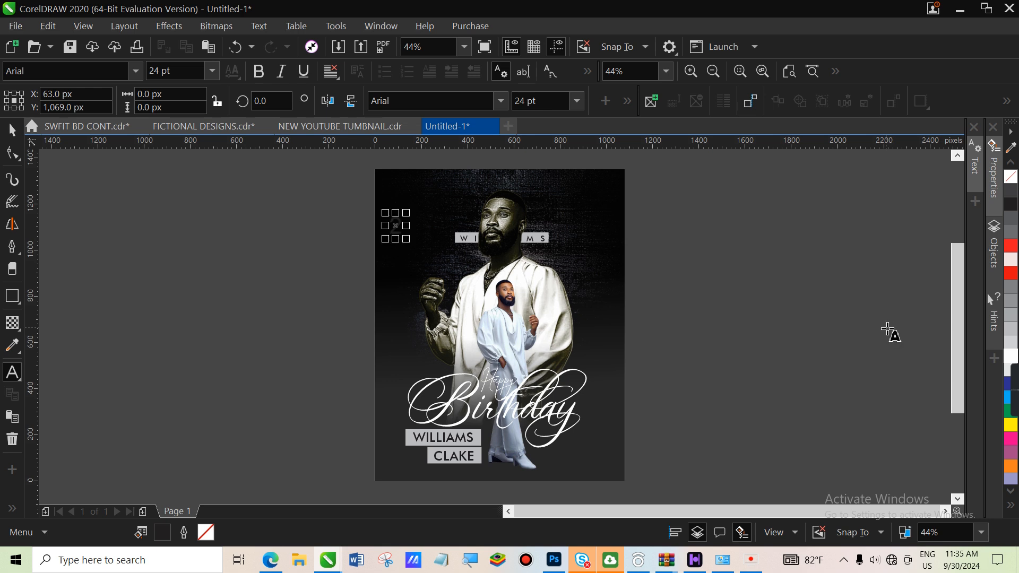
text(29)
key(Return)
text(SEPT)
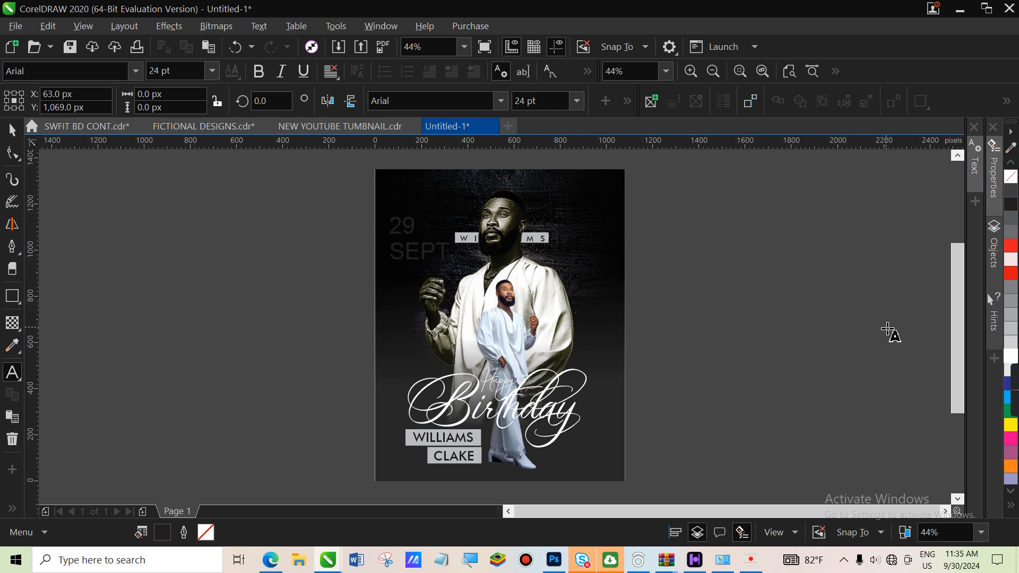
key(Escape)
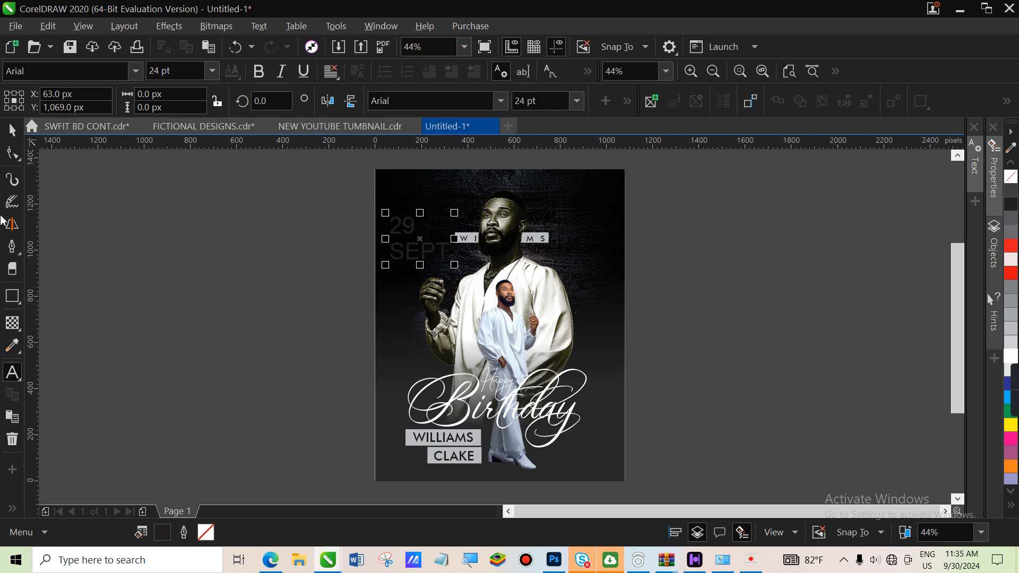
Make the date text white, centre-aligned, in Futura Md BT
click(12, 129)
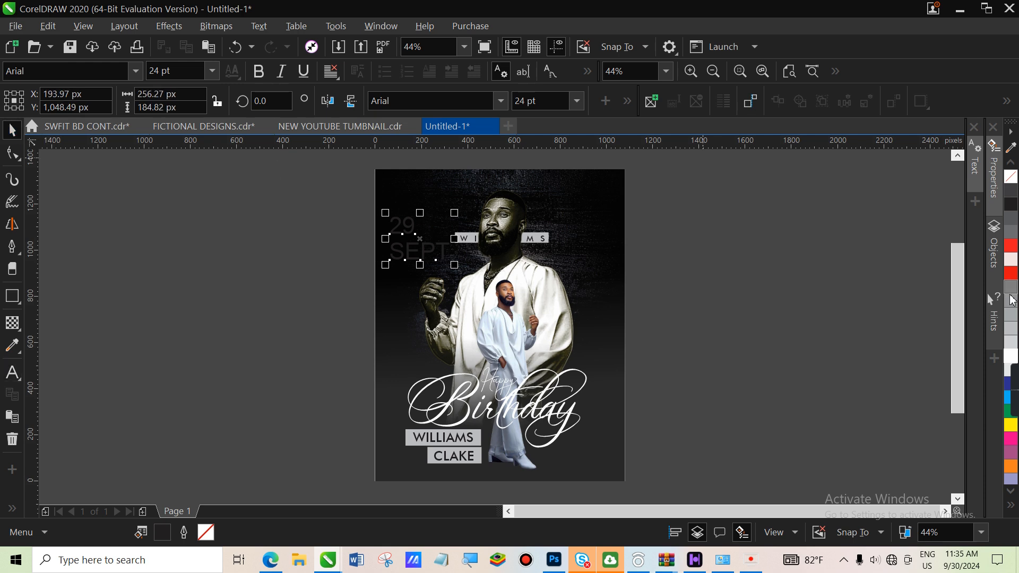
click(1007, 359)
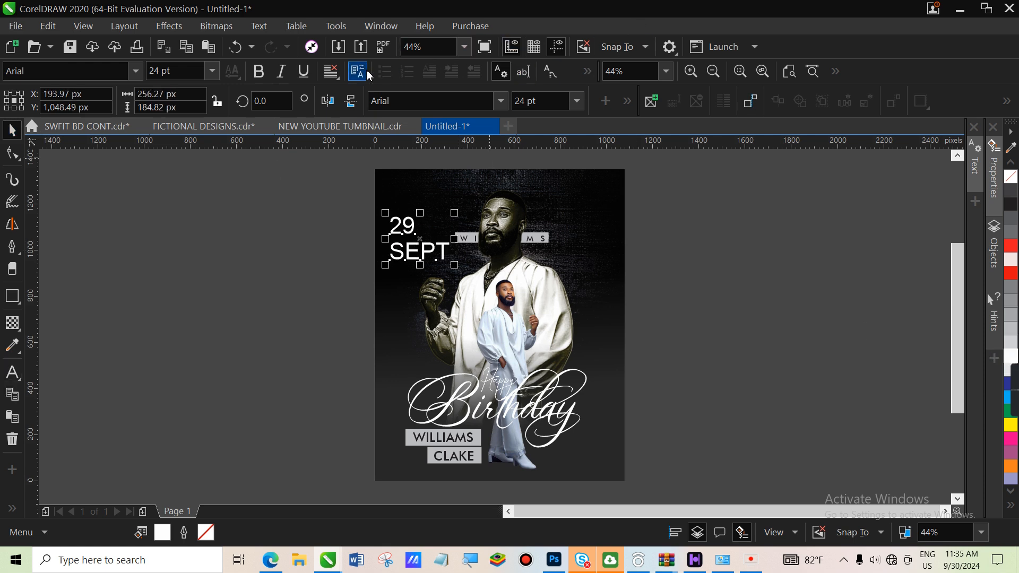
click(330, 78)
click(376, 128)
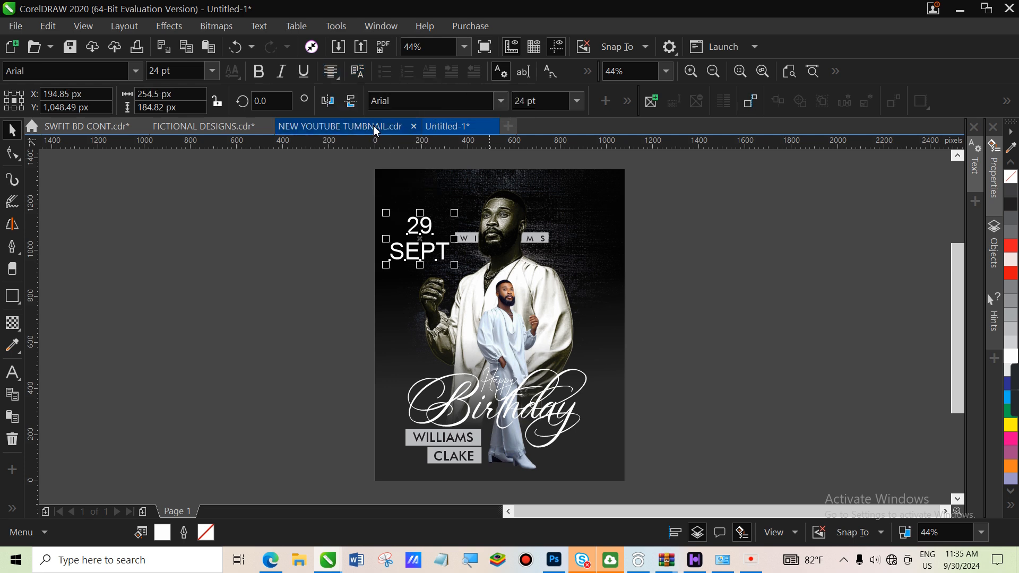
click(500, 100)
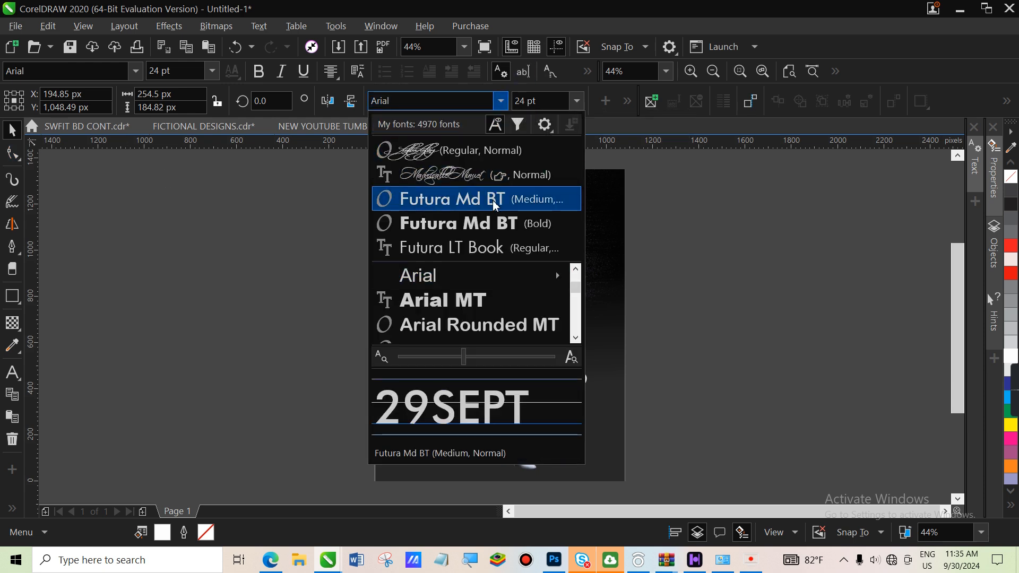
click(495, 201)
Tighten the spacing between '29' and 'SEPT', then size and move the date to the top-left
click(11, 153)
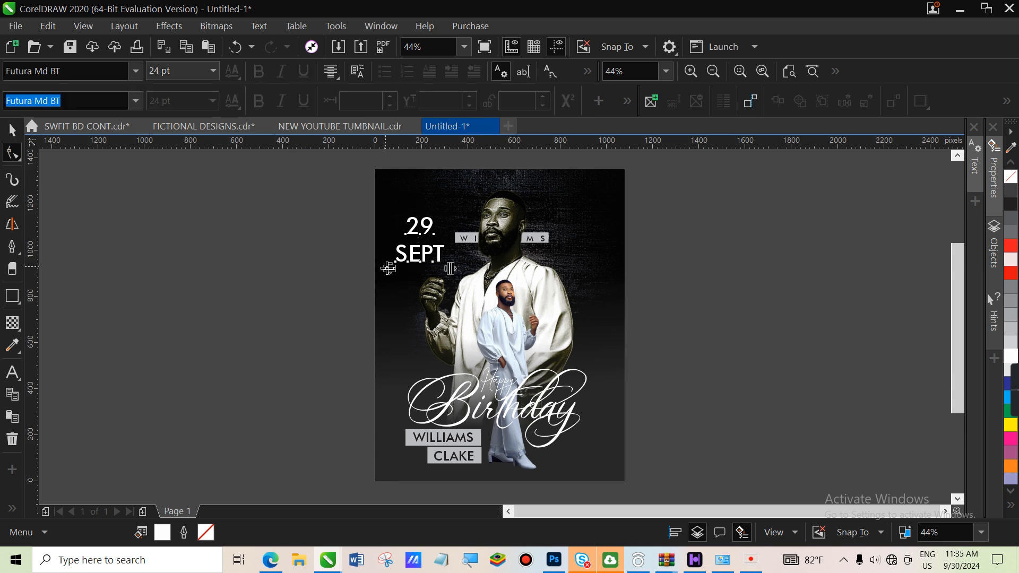
drag(390, 270, 390, 255)
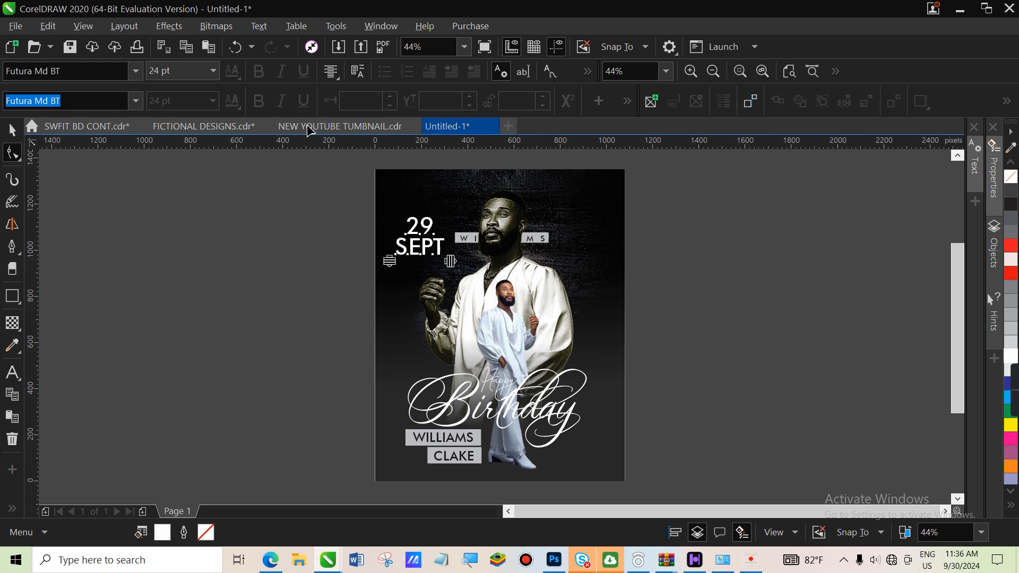
click(13, 130)
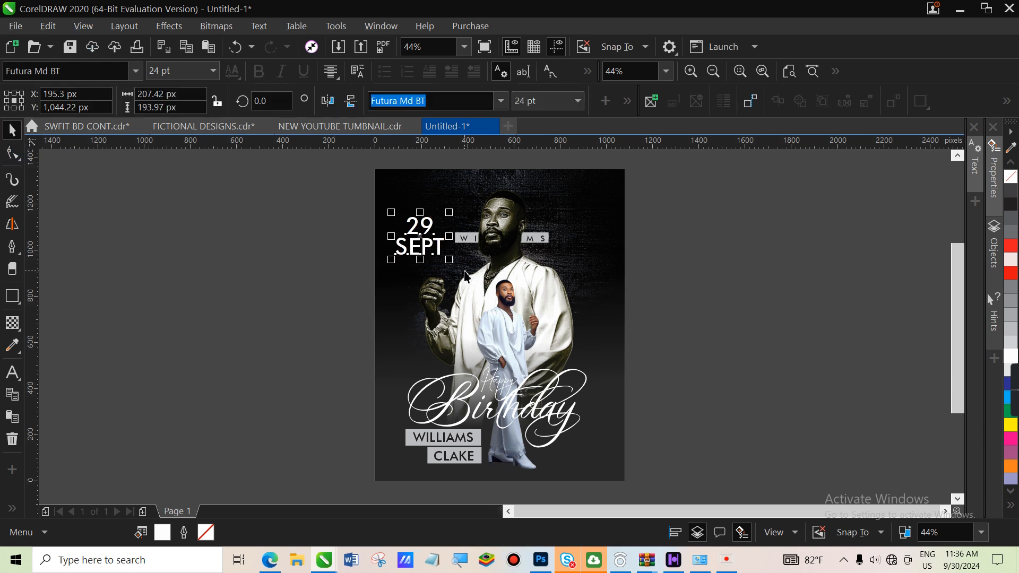
drag(445, 274, 441, 276)
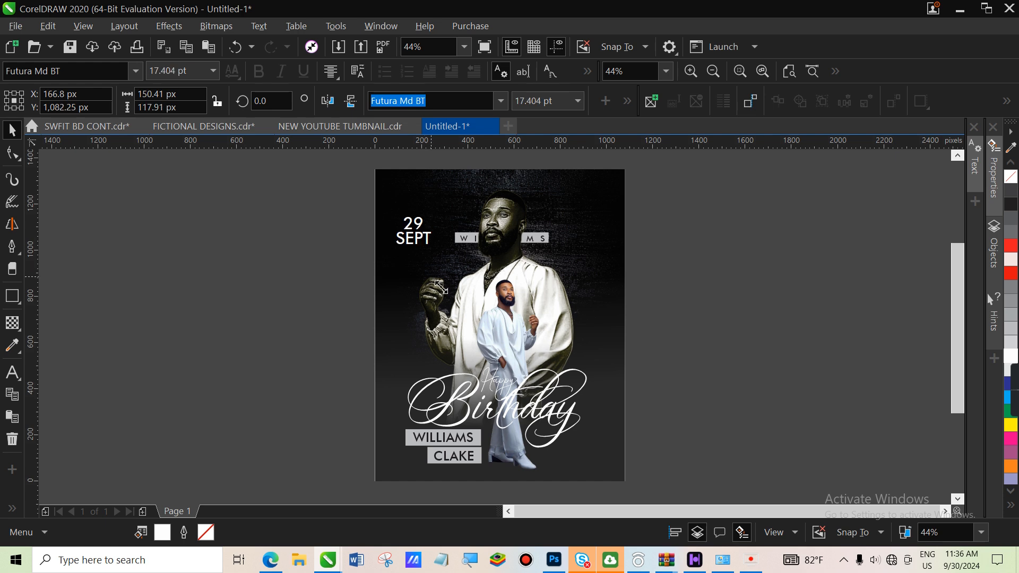
drag(420, 238, 423, 222)
click(276, 235)
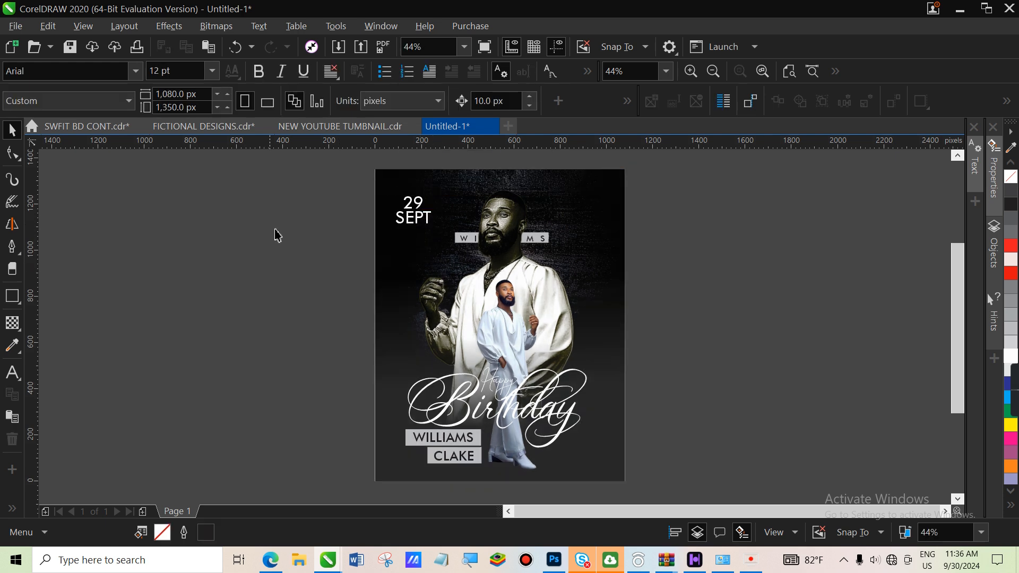
Draw a short horizontal line beside the page with a yellow 4.0 px outline
click(16, 249)
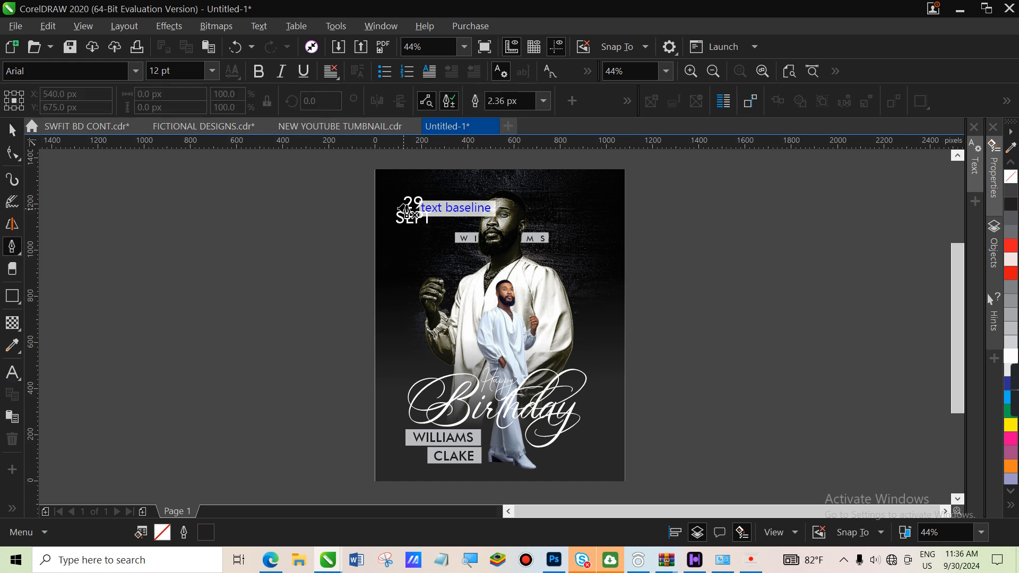
click(252, 210)
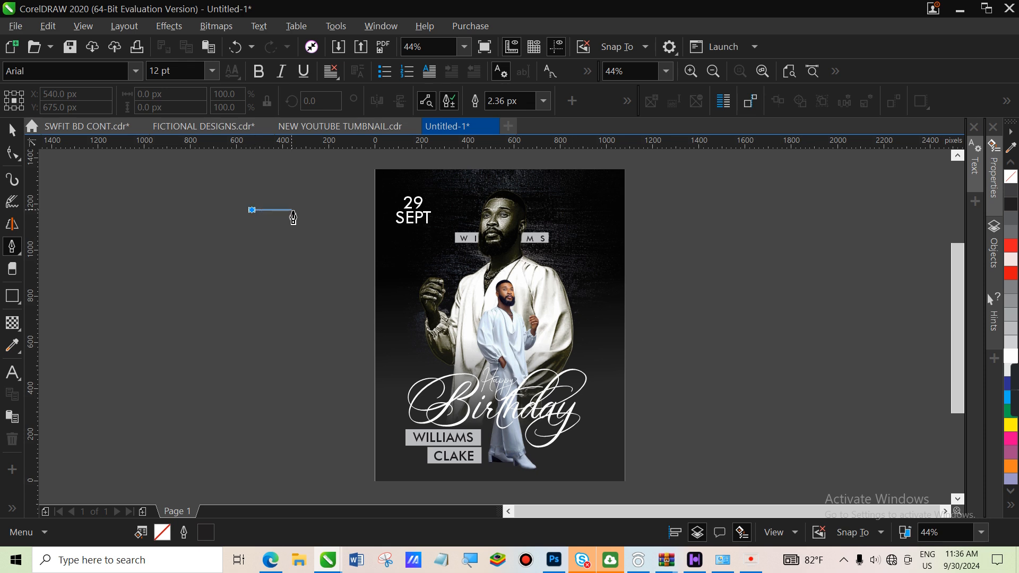
double_click(298, 210)
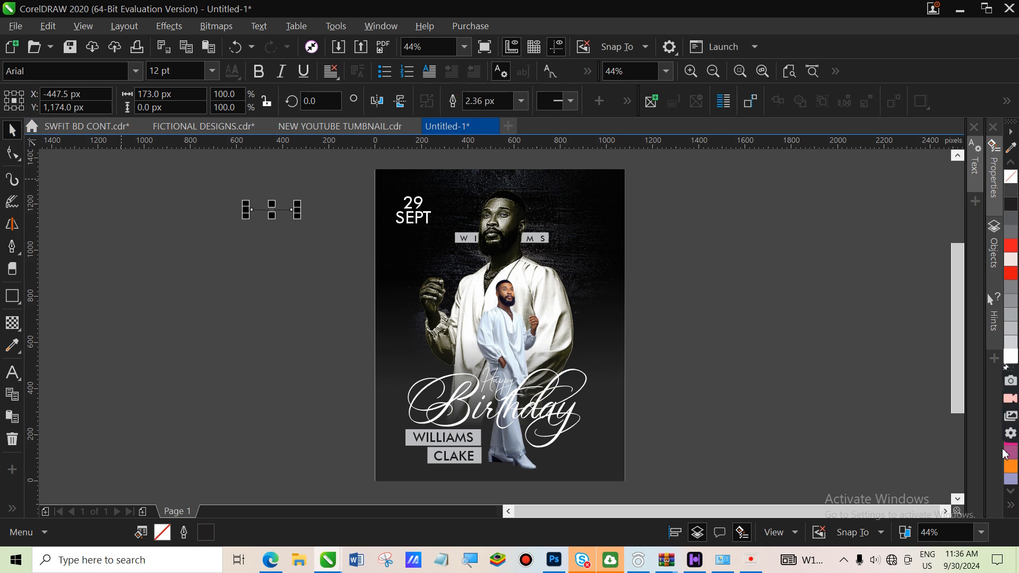
mouse_move(1007, 388)
drag(1007, 388, 1008, 264)
right_click(1012, 425)
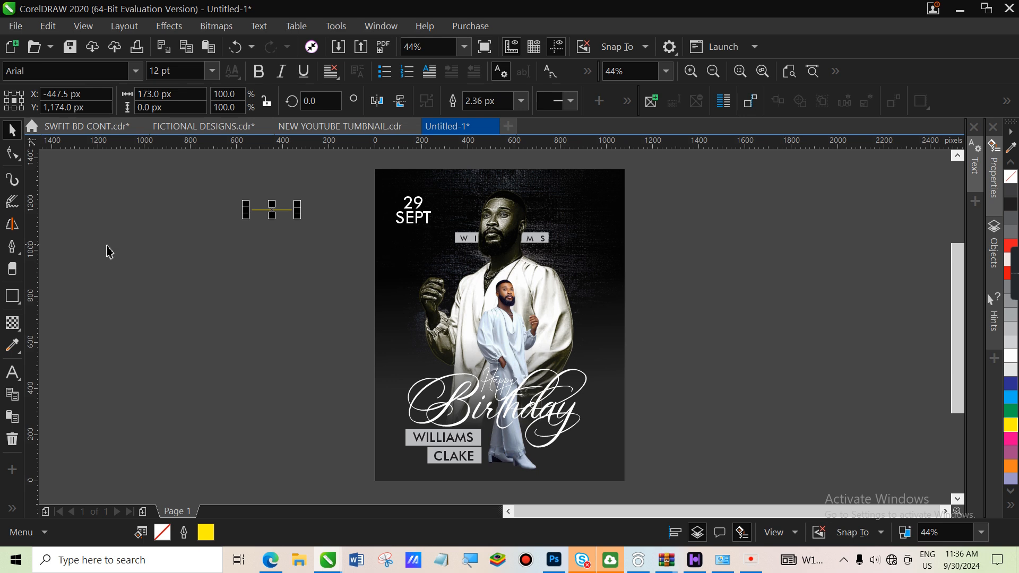
click(522, 101)
click(492, 178)
Position the yellow line above the date and copy it below SEPT
drag(284, 210, 411, 193)
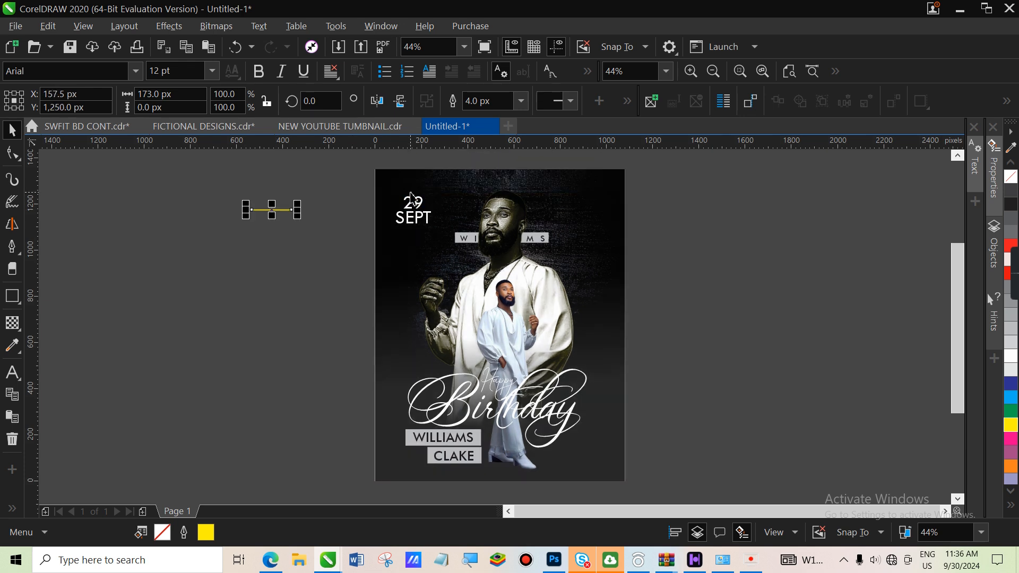
drag(272, 209, 418, 232)
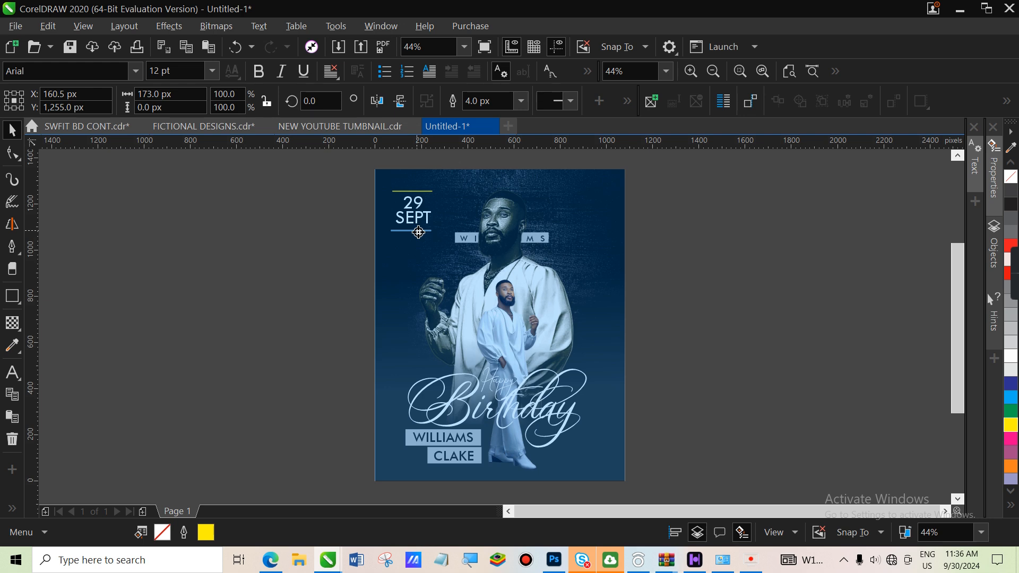
drag(419, 232, 419, 232)
Place the copied line below SEPT and align both yellow lines around the date
click(440, 260)
click(296, 254)
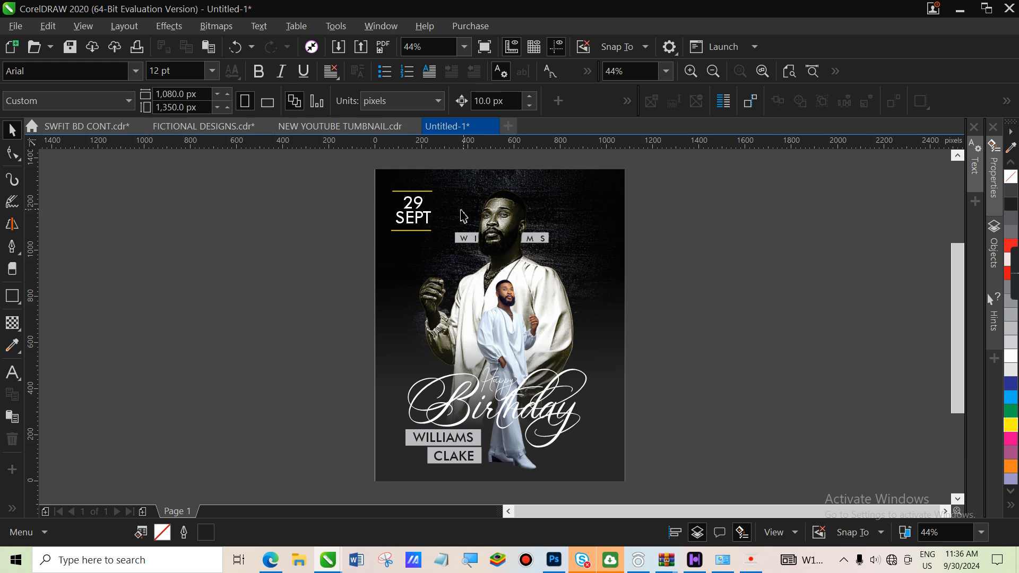
drag(427, 231, 428, 231)
key(z)
drag(336, 181, 521, 275)
click(11, 129)
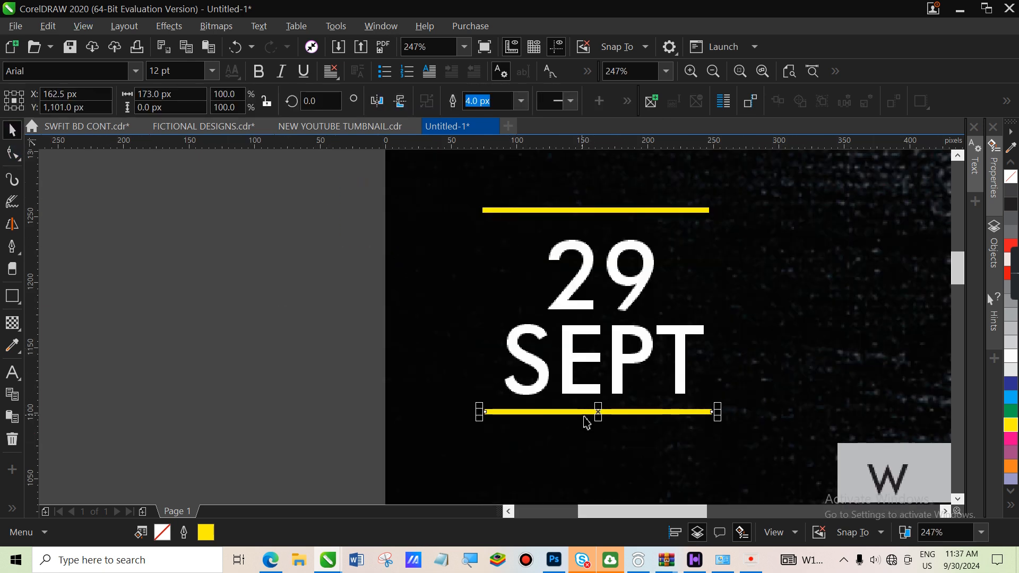
drag(603, 415, 600, 411)
drag(654, 211, 653, 229)
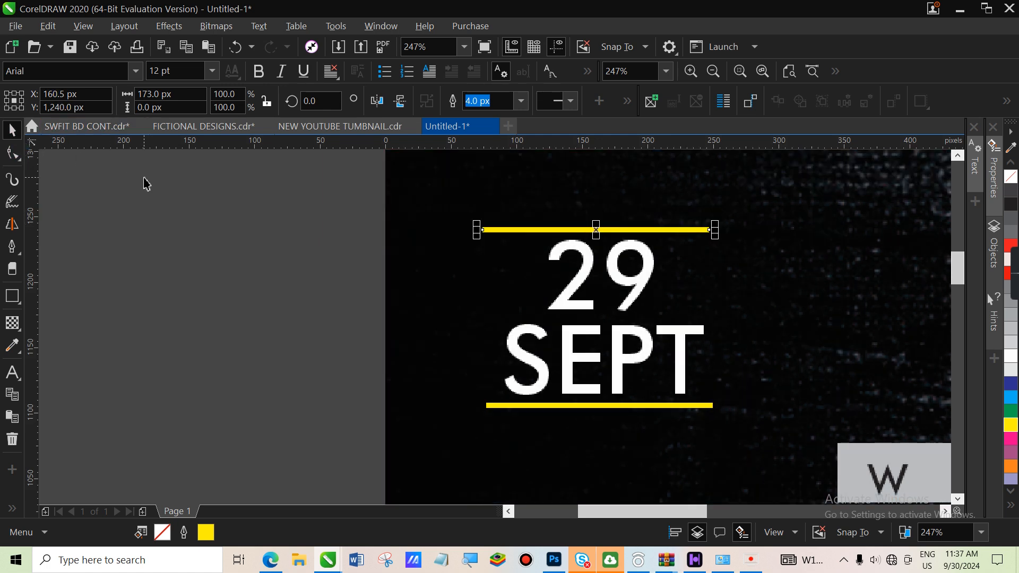
key(z)
click(112, 102)
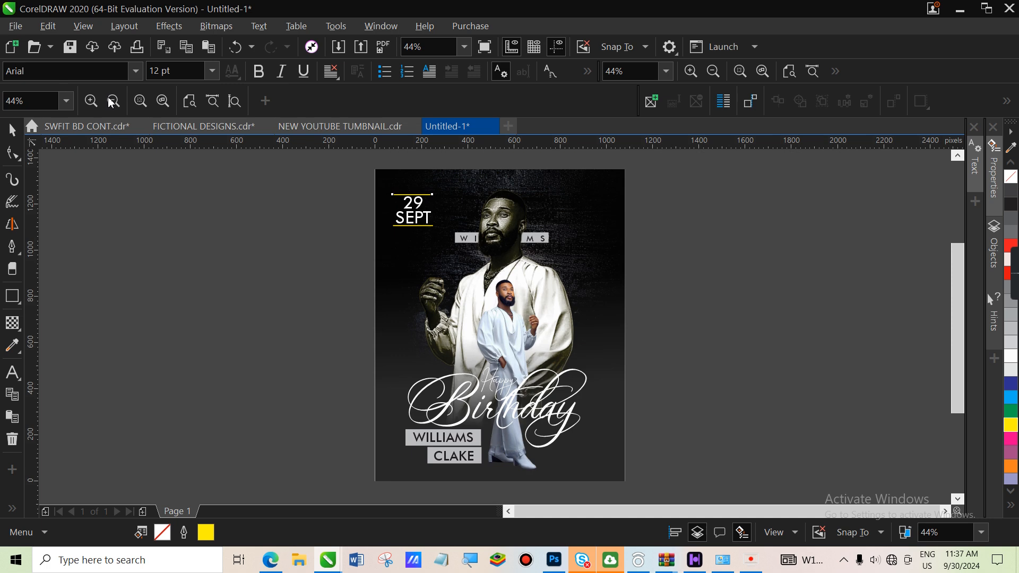
Fine-tune the top yellow line slightly upward and nudge the bottom line into place
click(12, 129)
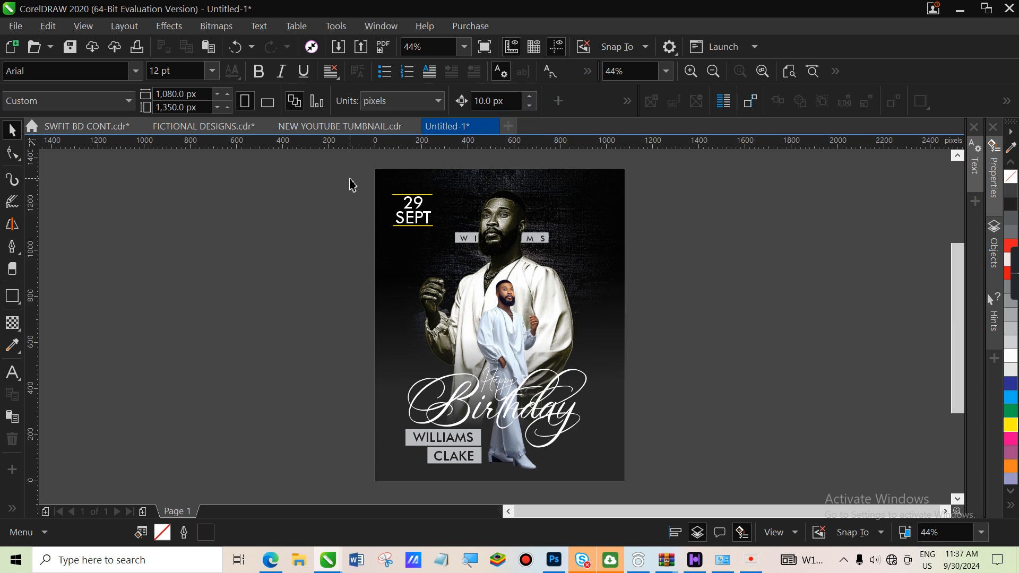
key(z)
drag(360, 182, 465, 257)
click(12, 129)
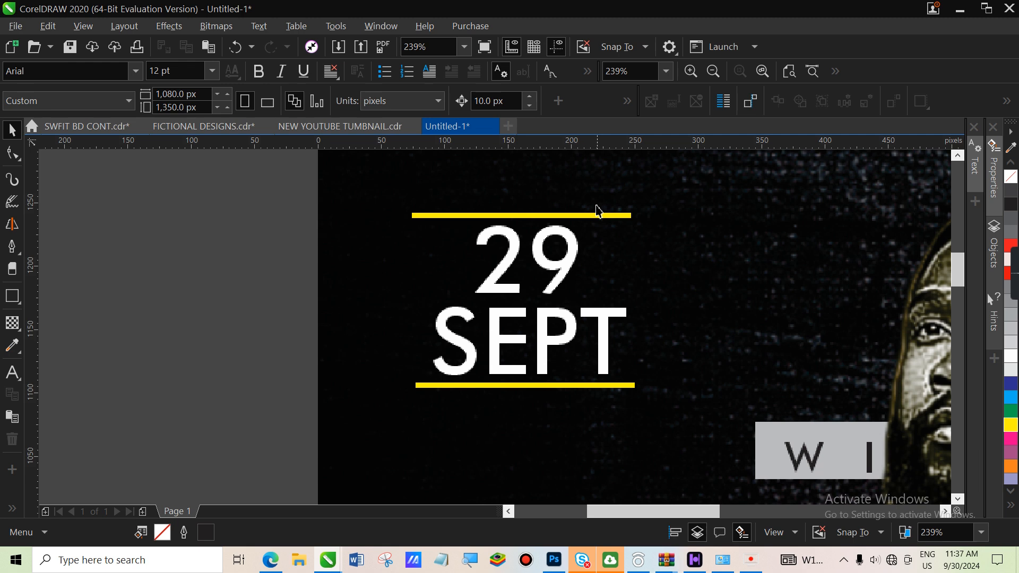
click(590, 216)
key(F10)
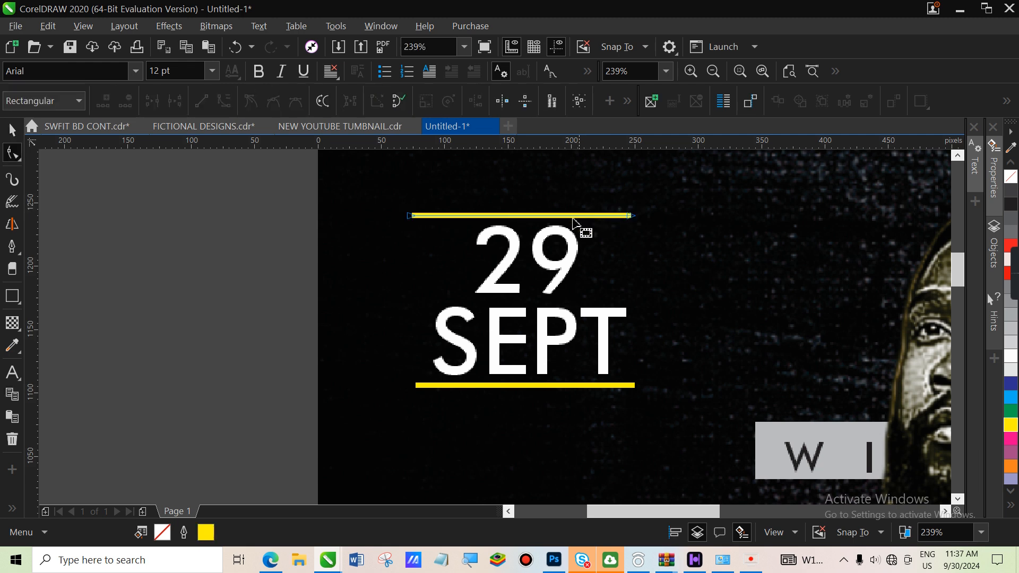
click(12, 131)
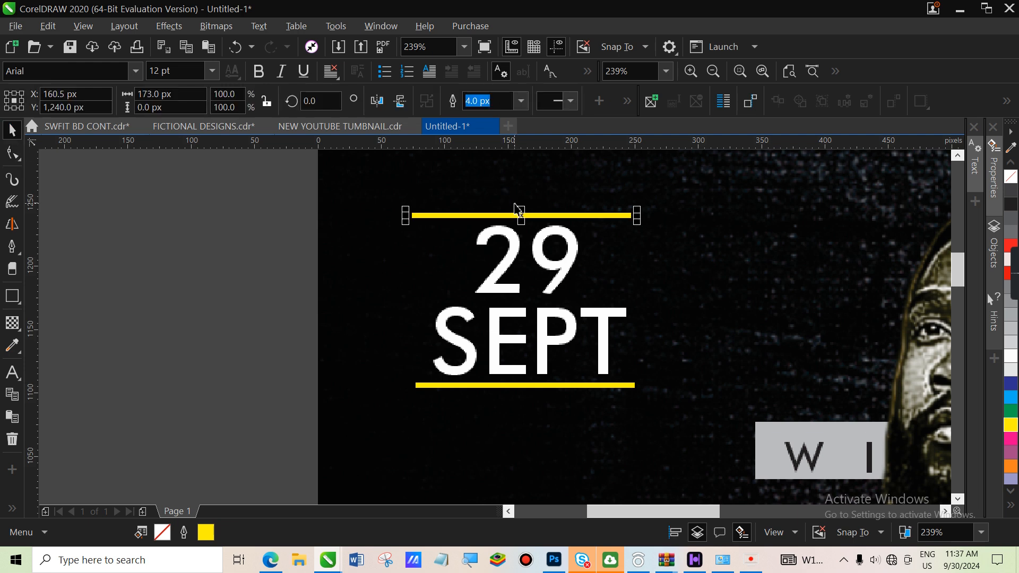
drag(525, 215, 525, 205)
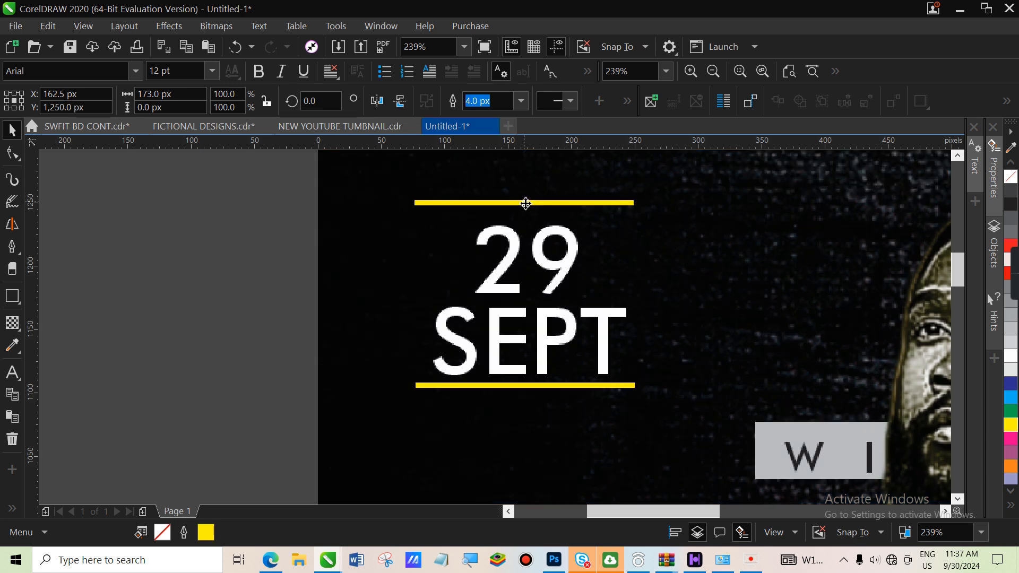
click(526, 204)
drag(553, 386, 555, 392)
Group the 29 SEPT text with both yellow lines and scale the group slightly smaller
drag(287, 182, 684, 445)
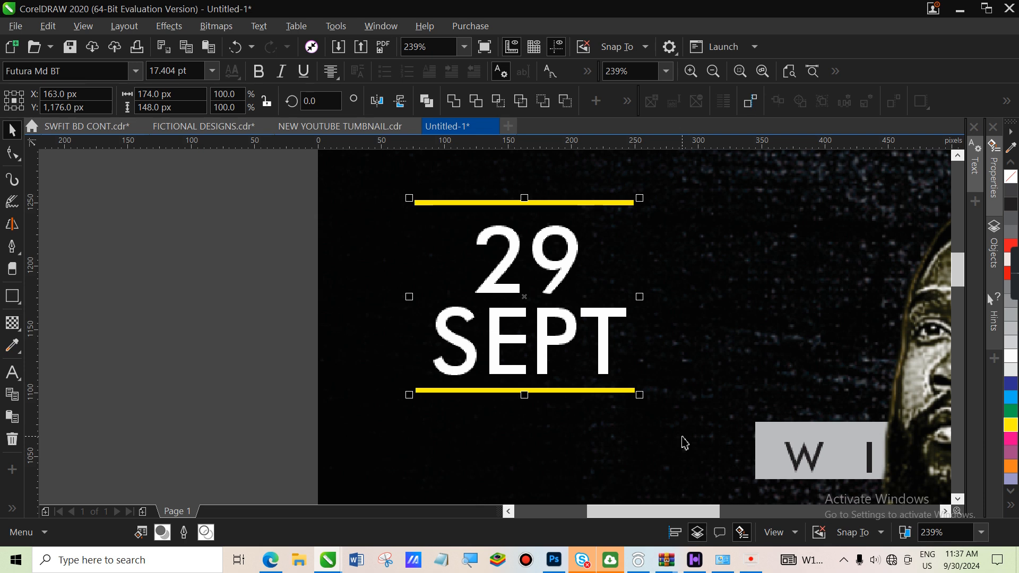
key(ctrl+g)
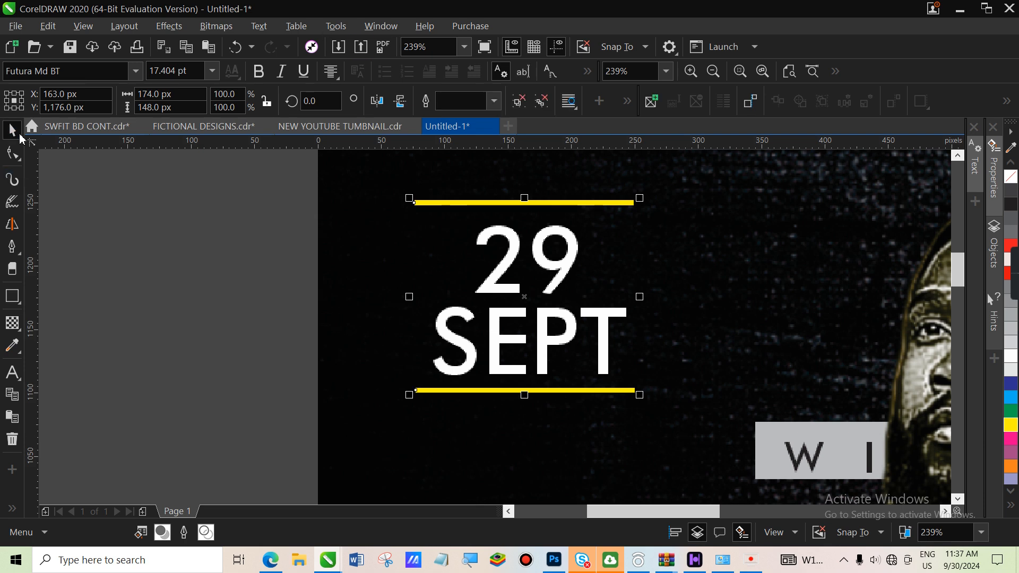
key(x)
key(z)
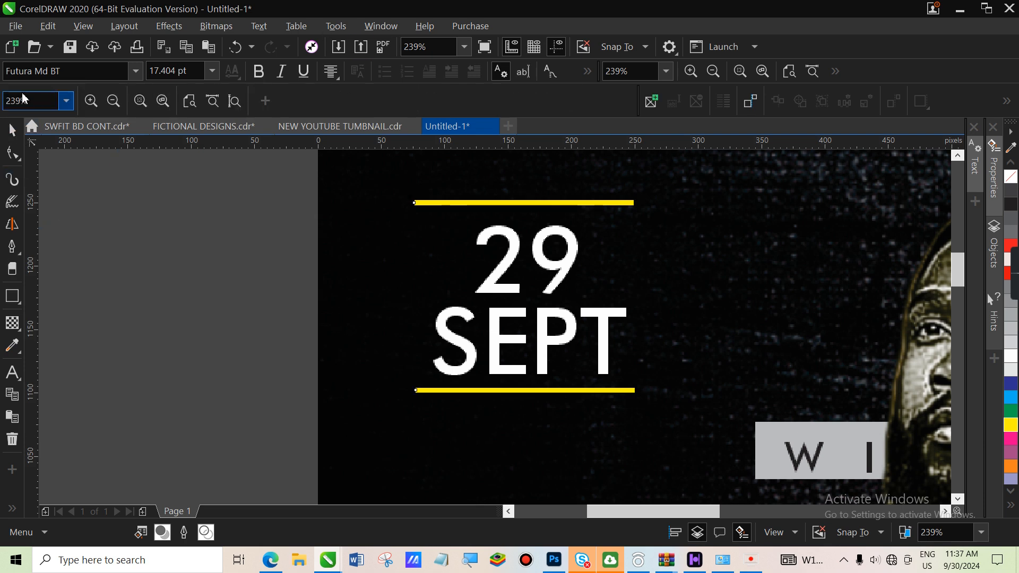
click(112, 100)
click(12, 129)
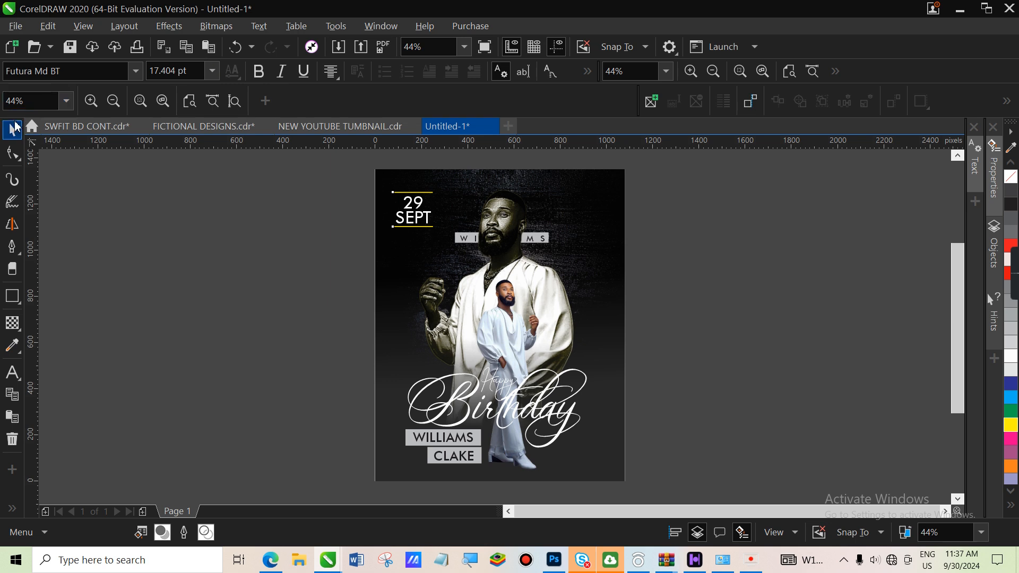
drag(443, 238, 435, 265)
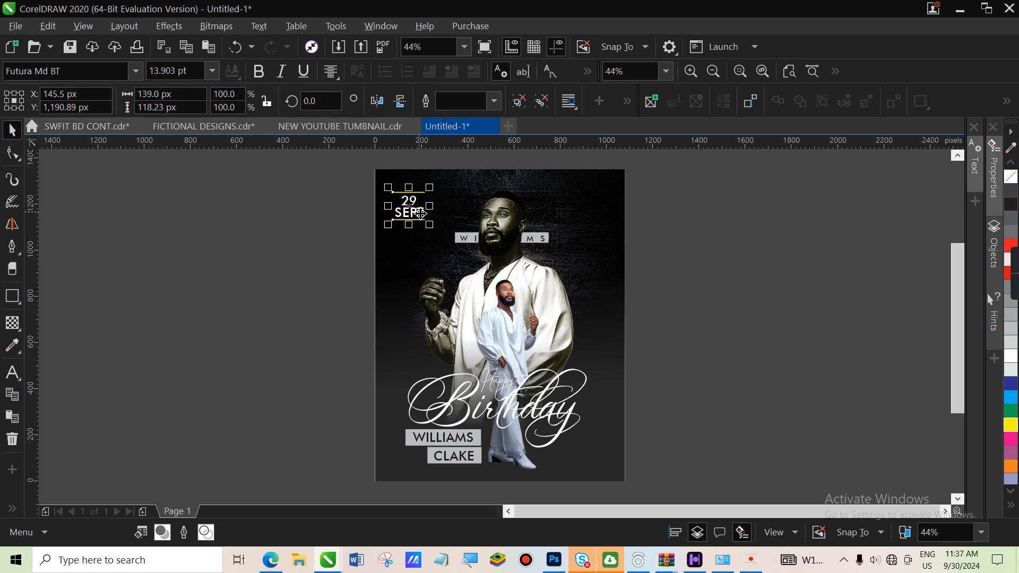
PowerClip the date group inside the dark background image
right_click(421, 213)
click(505, 125)
click(571, 196)
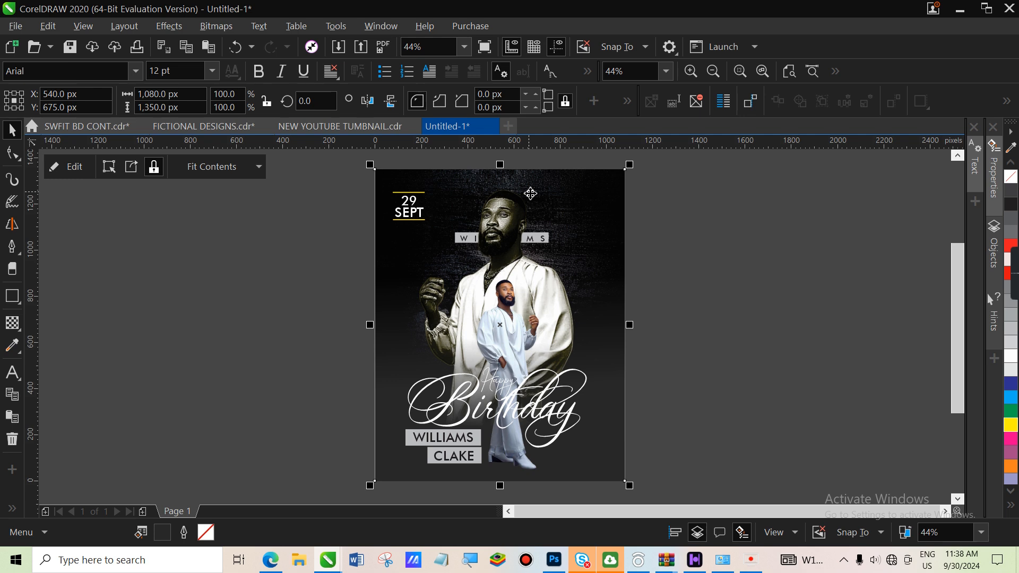
Add a 'Designed By' credit with the designer's name at the bottom-right in Futura Md BT
click(12, 372)
click(564, 464)
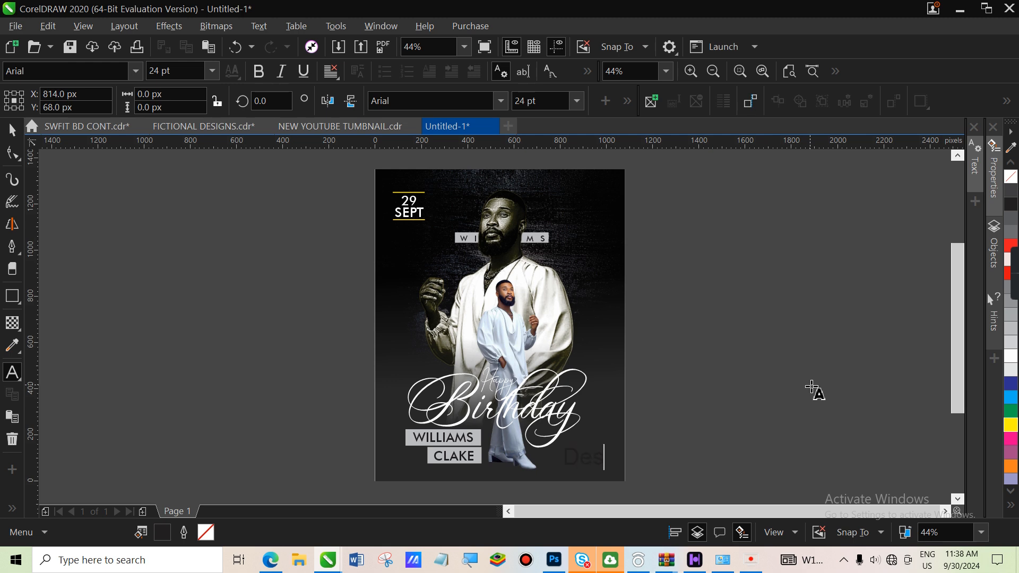
text(Designed)
text( By )
text(Tah)
text(ilah Graphics)
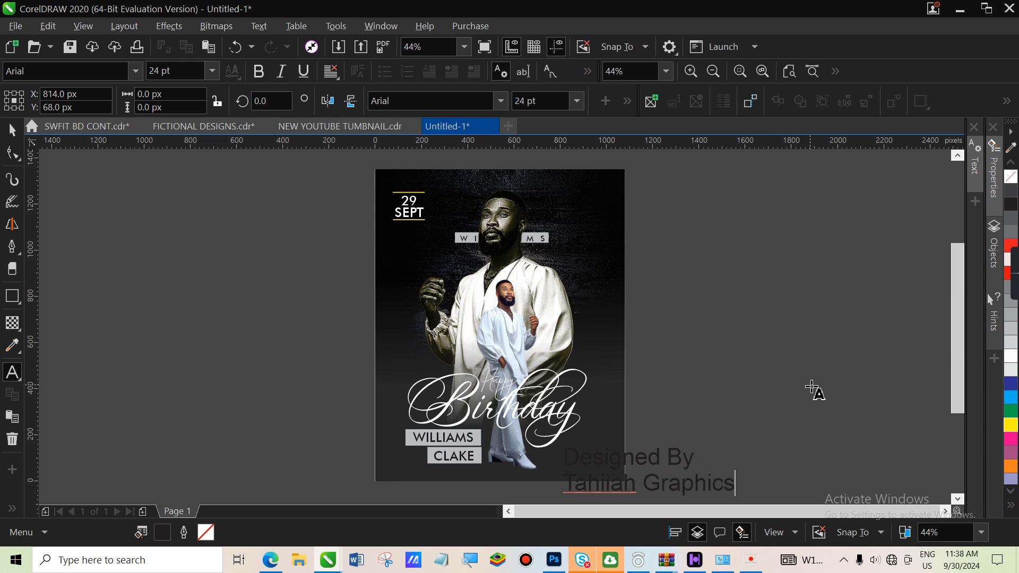
click(14, 129)
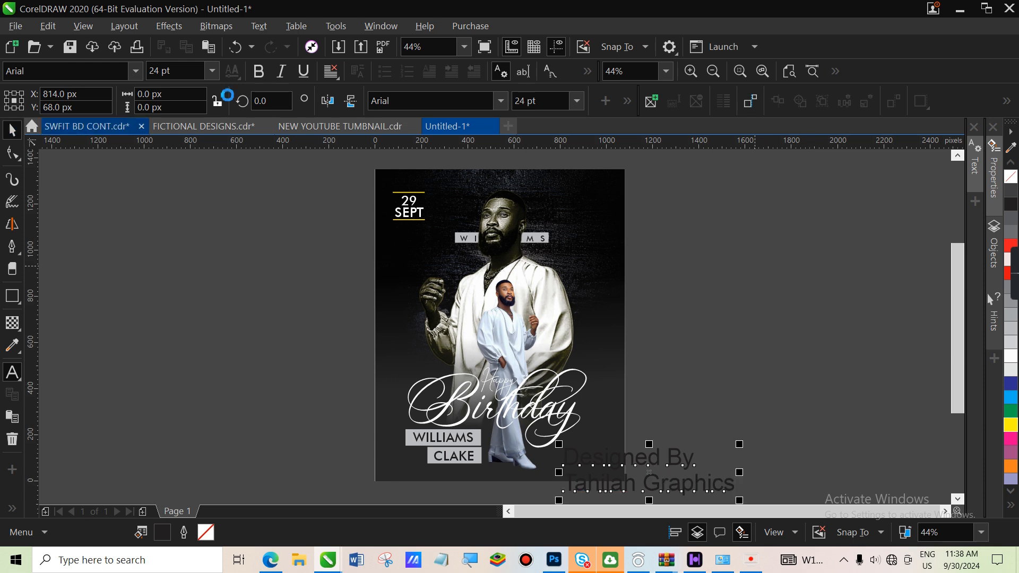
click(501, 100)
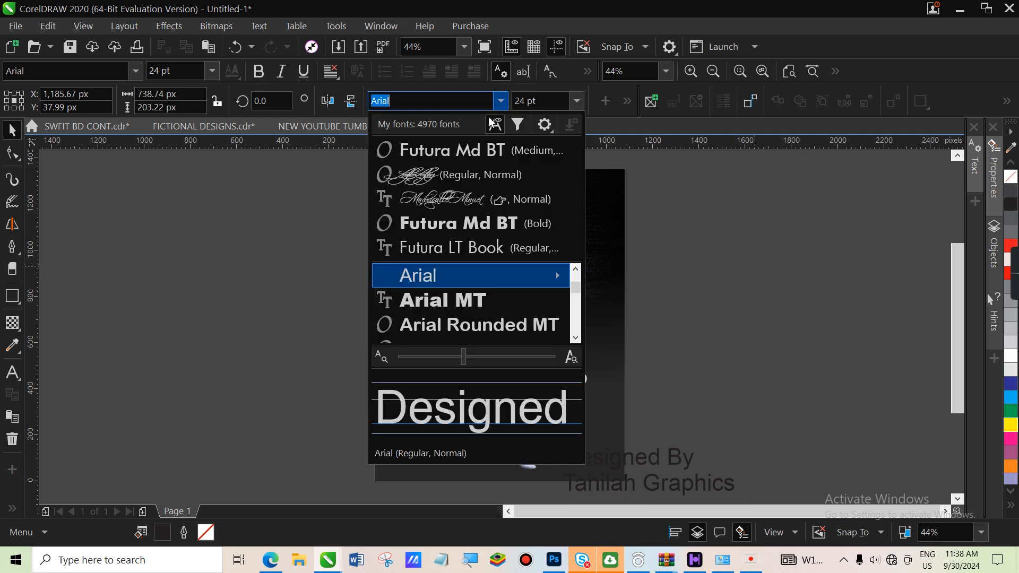
click(479, 149)
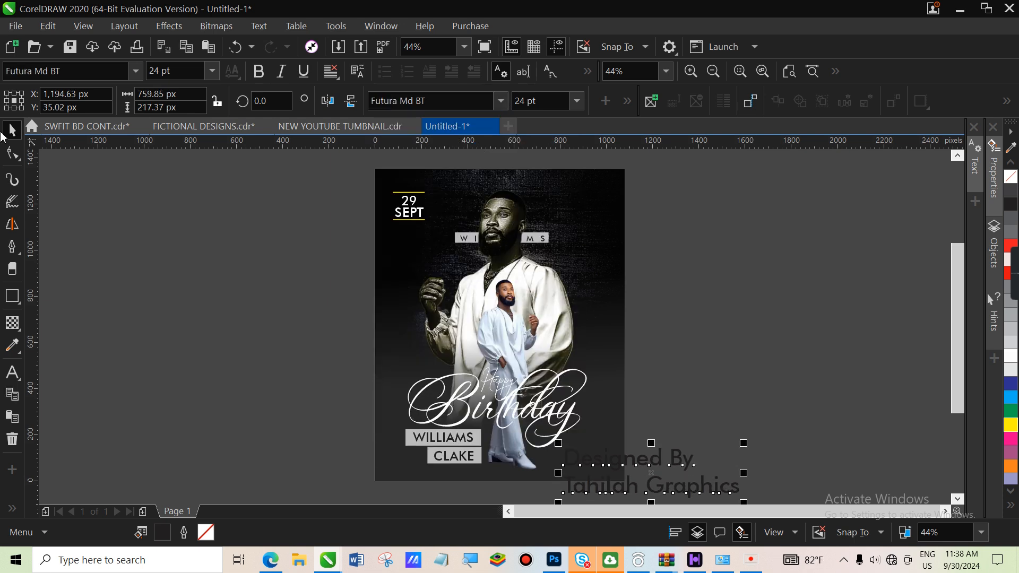
Make 'Designed By' medium italic Futura and shrink the credit to fit the corner
click(12, 373)
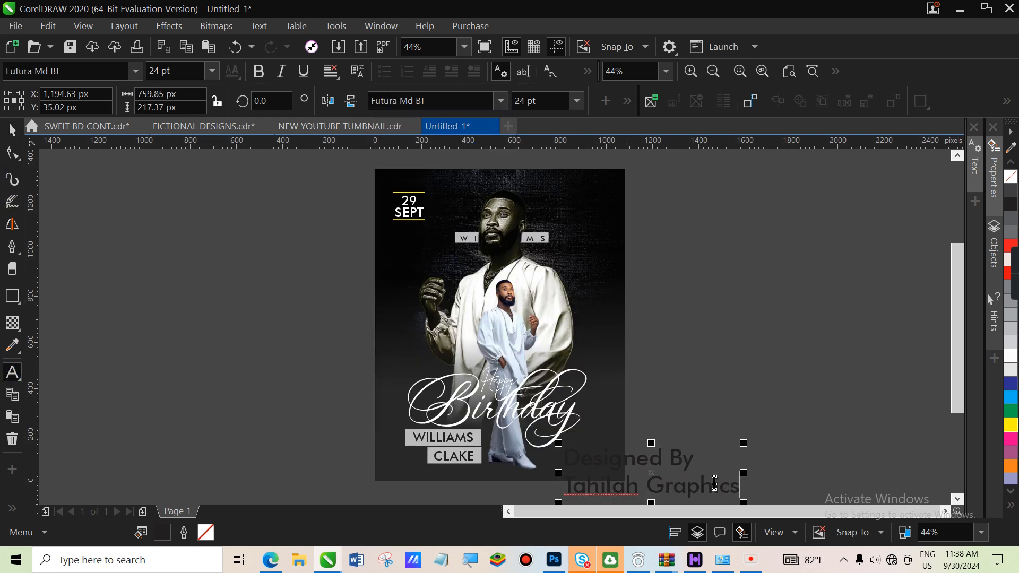
drag(698, 462, 569, 467)
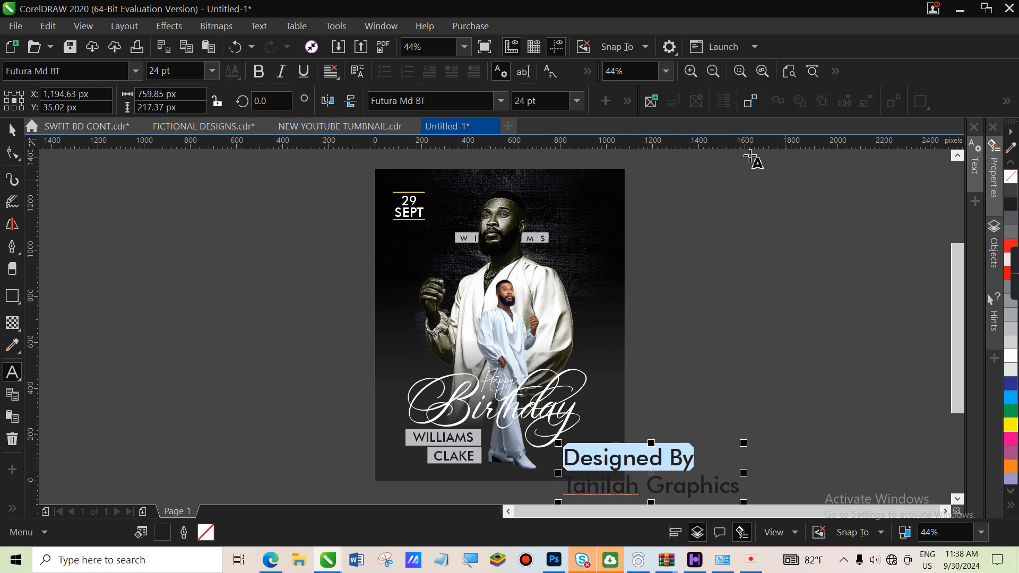
click(504, 100)
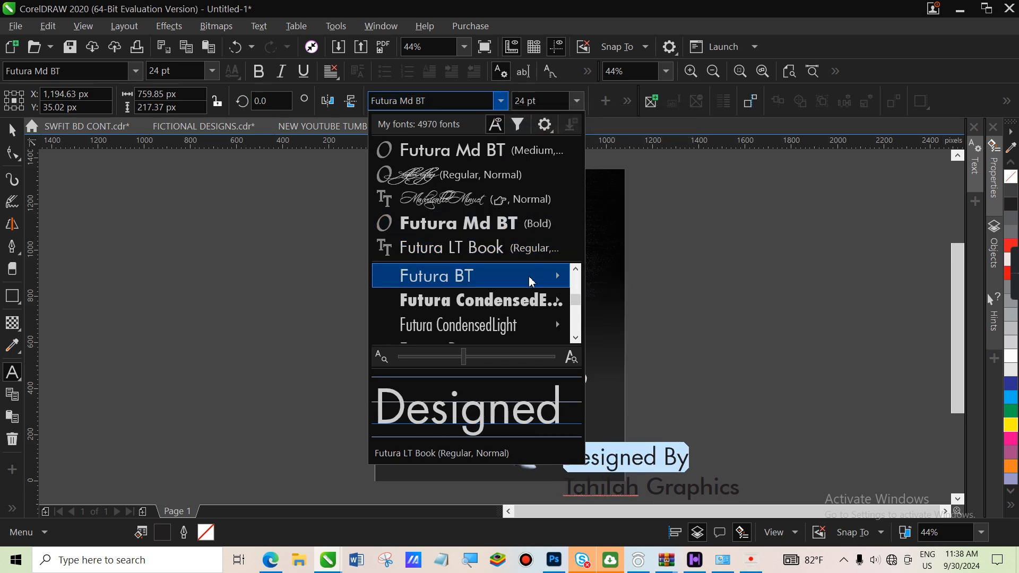
mouse_move(532, 282)
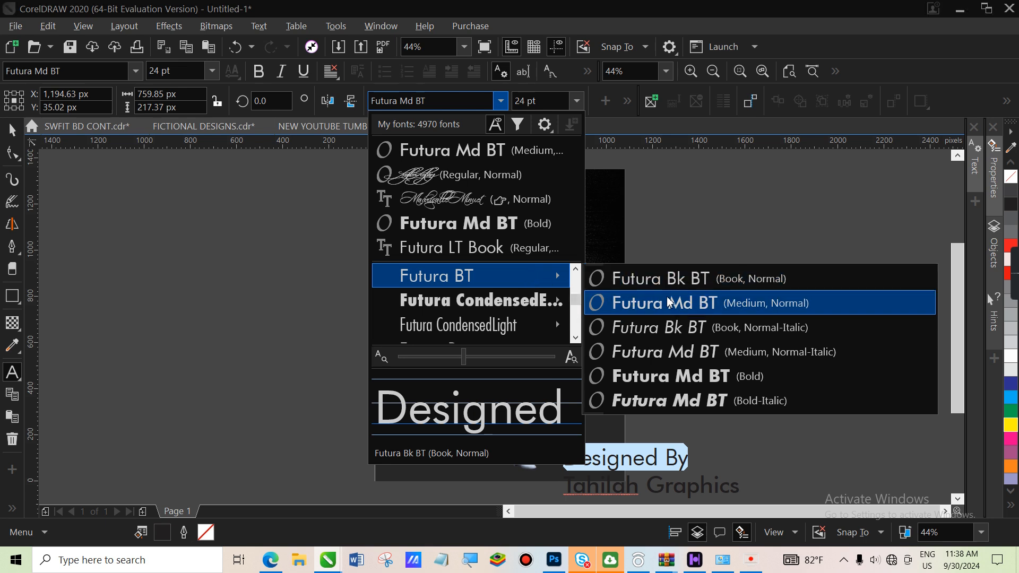
click(695, 351)
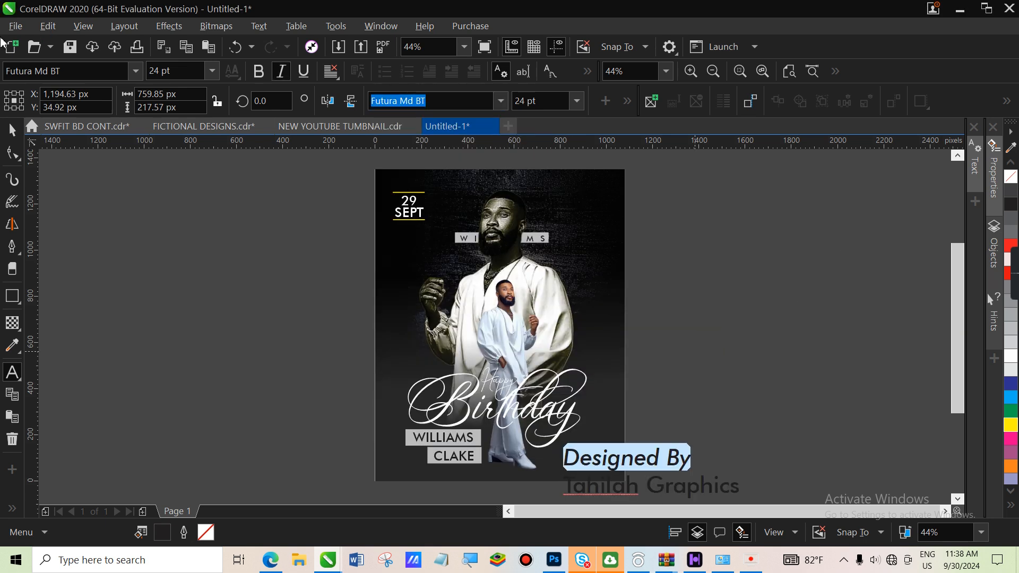
click(12, 129)
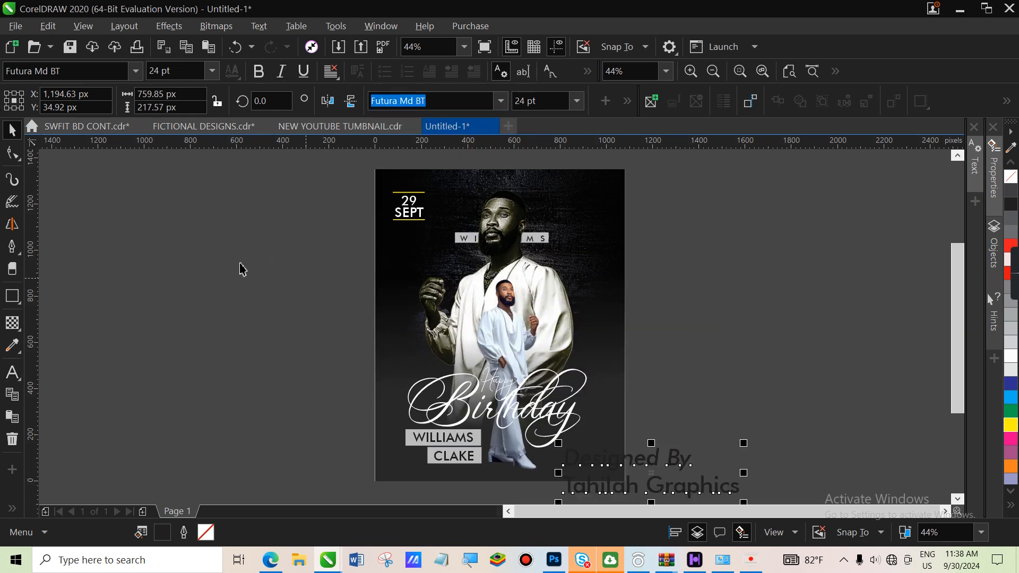
drag(745, 503, 636, 479)
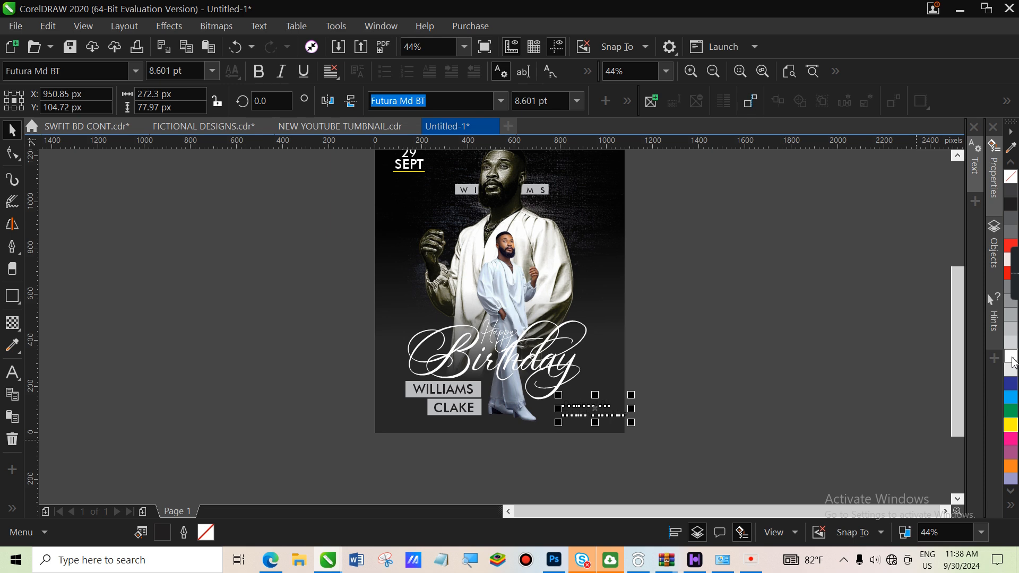
Colour the credit white and pull its two lines closer together
click(1009, 359)
click(12, 154)
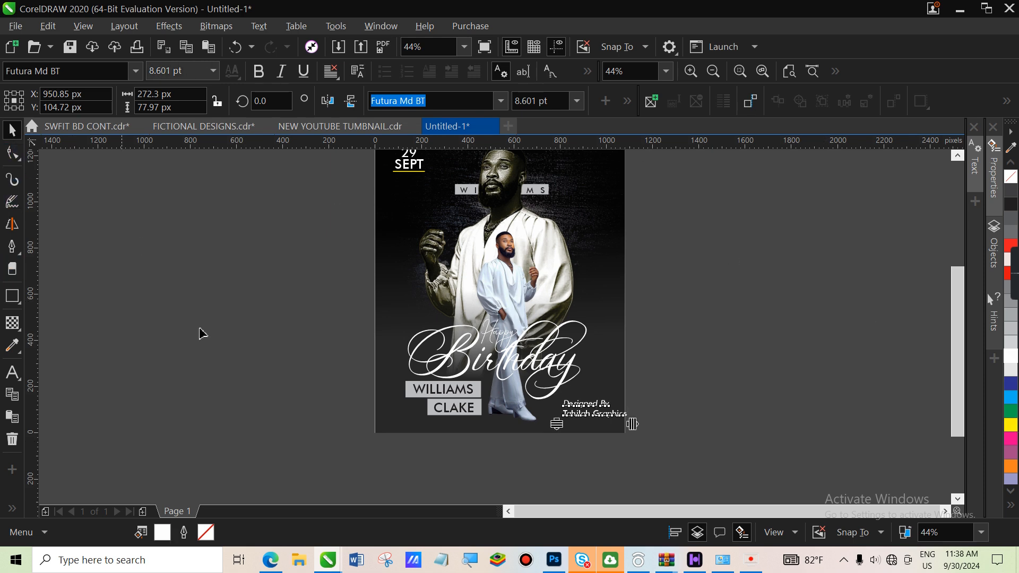
drag(556, 425, 553, 418)
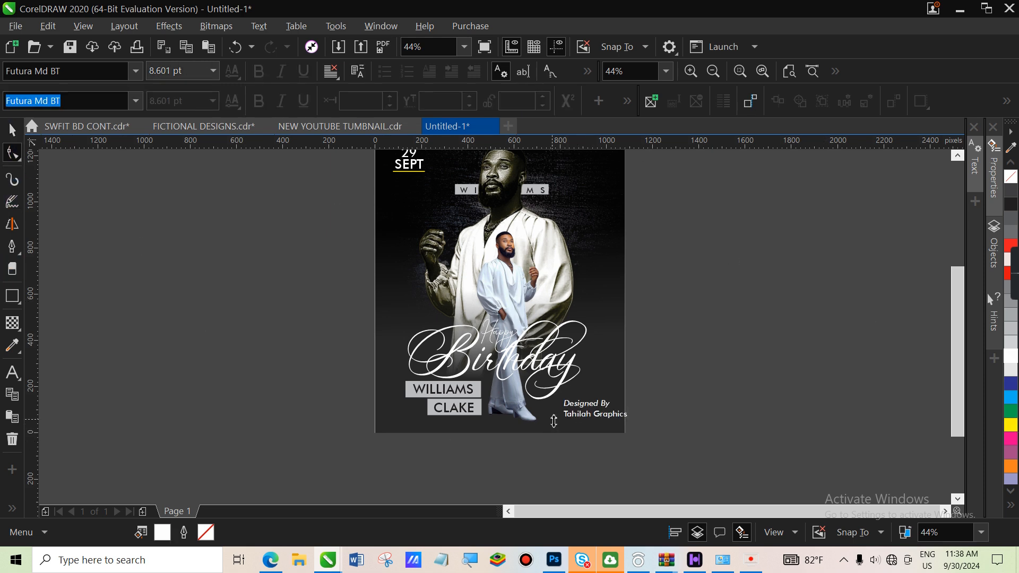
Shrink the credit to about 4.558 pt and tuck it lower into the bottom-right corner
click(11, 129)
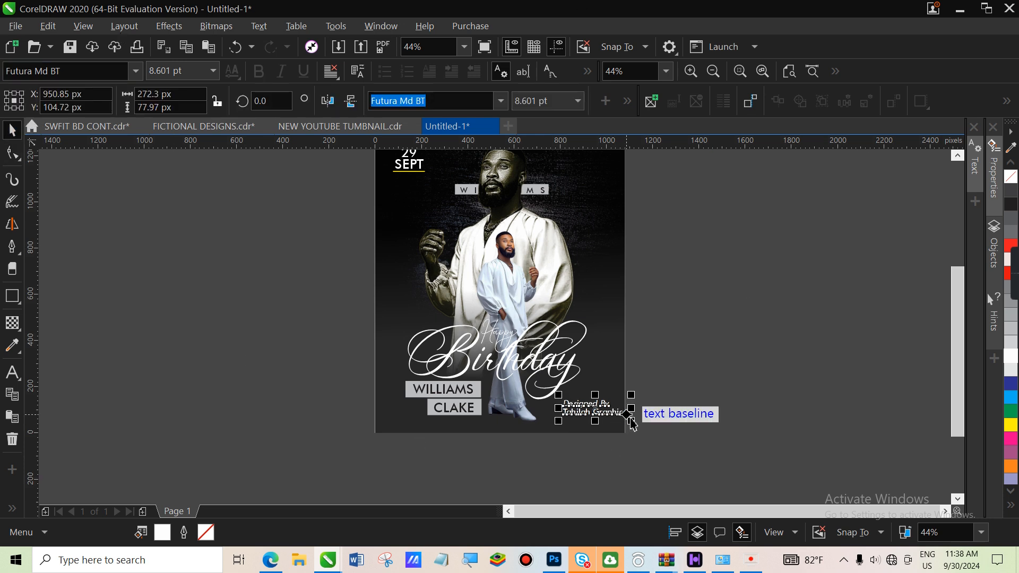
click(620, 416)
click(619, 416)
drag(630, 421, 601, 484)
drag(586, 406, 589, 419)
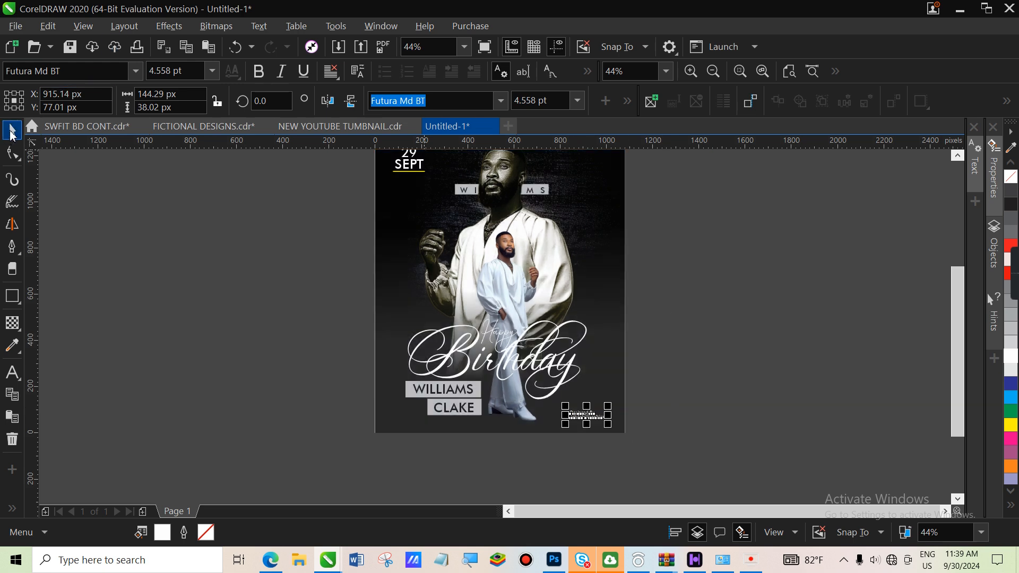
scroll(956, 325, up, 2)
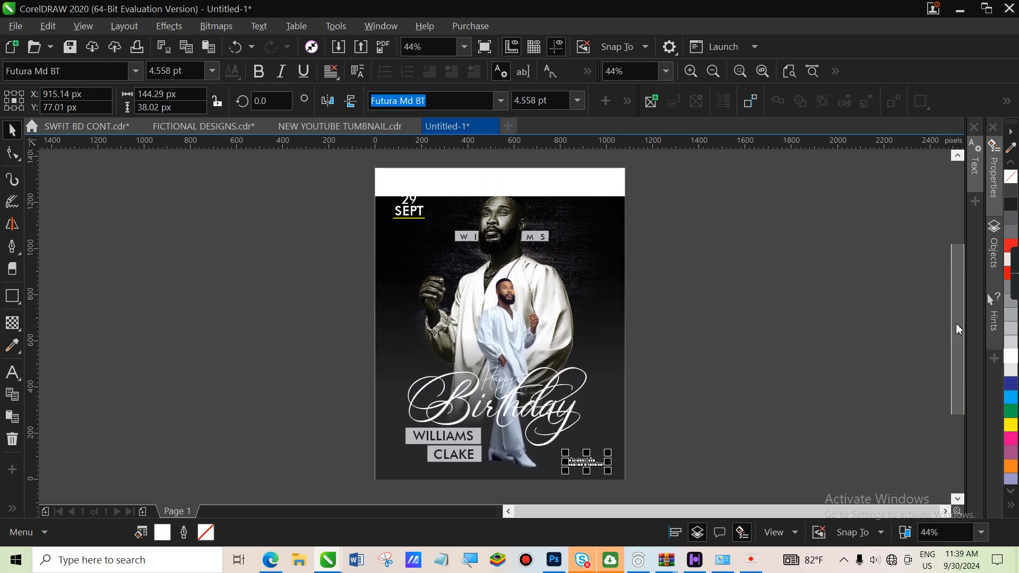
scroll(957, 325, down, 1)
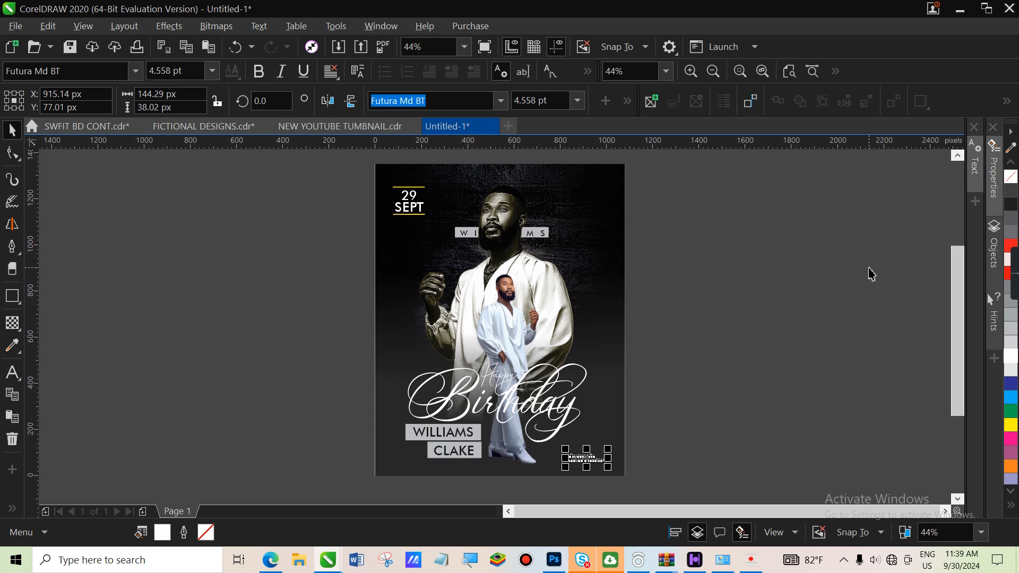